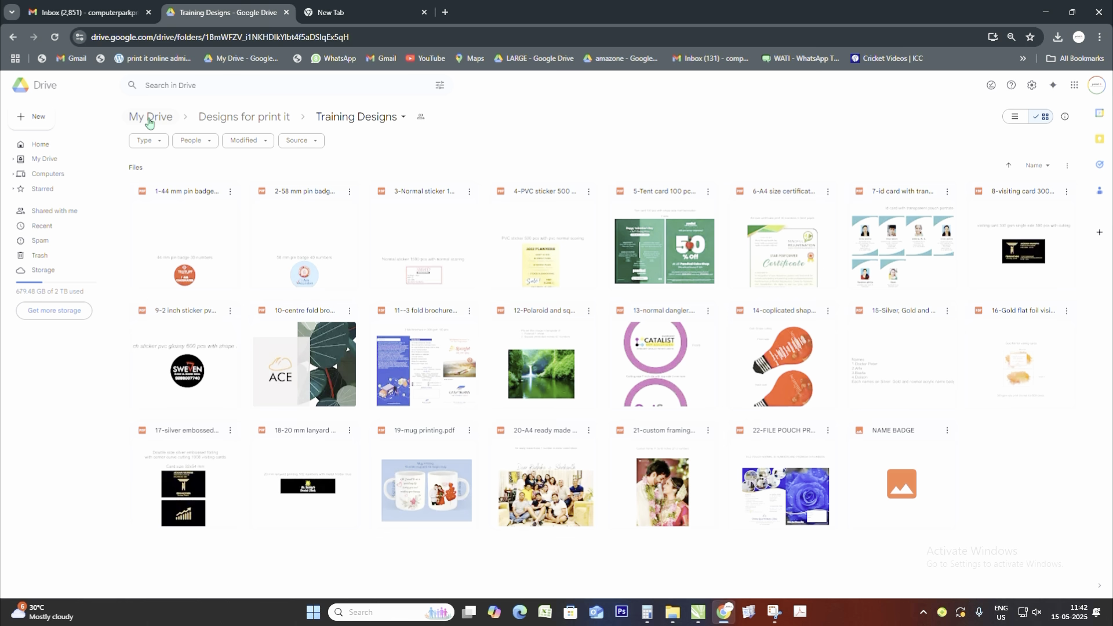
- Search My Drive for "traning", open the Training Designs folder, and preview the file "7-id card with transparent pouch portrate.pdf"
left_click(149, 117)
left_click(193, 85)
type("traning")
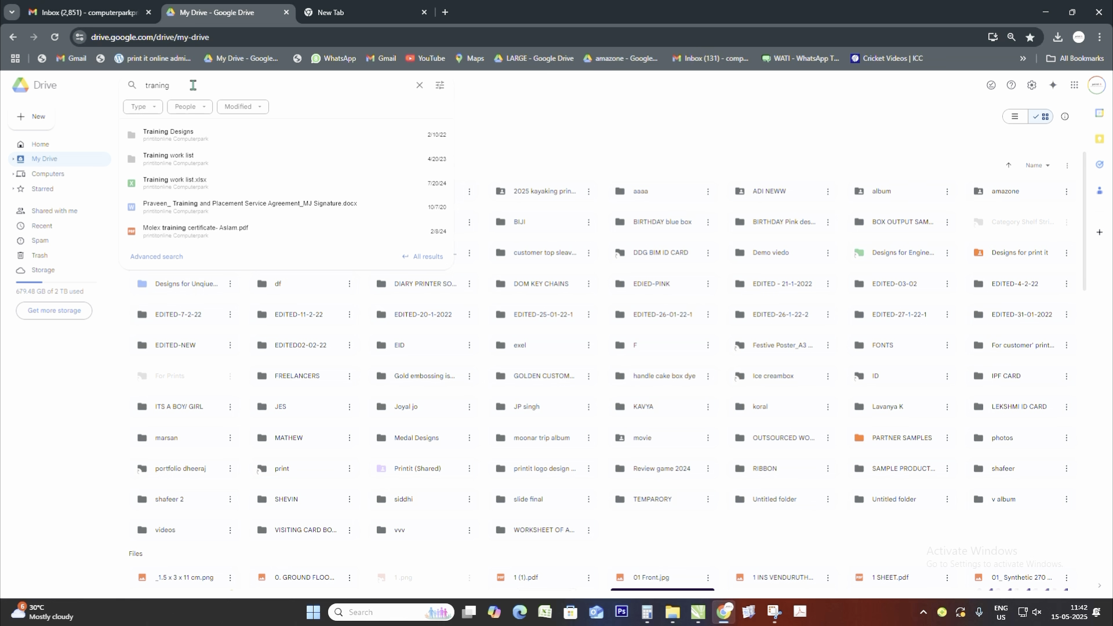
left_click(194, 134)
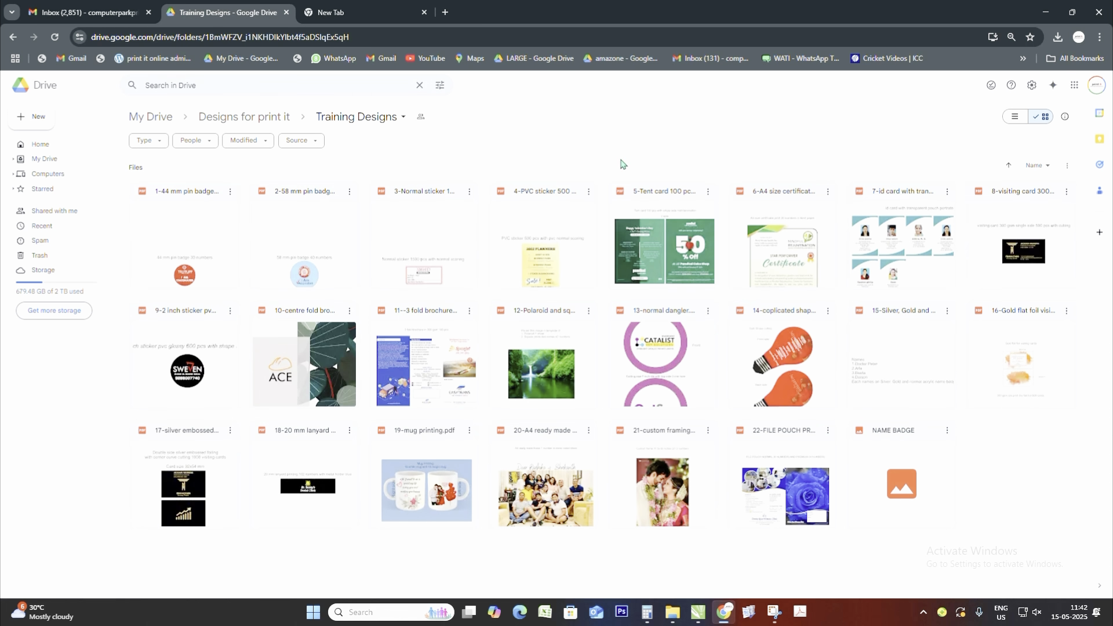
double_click(883, 240)
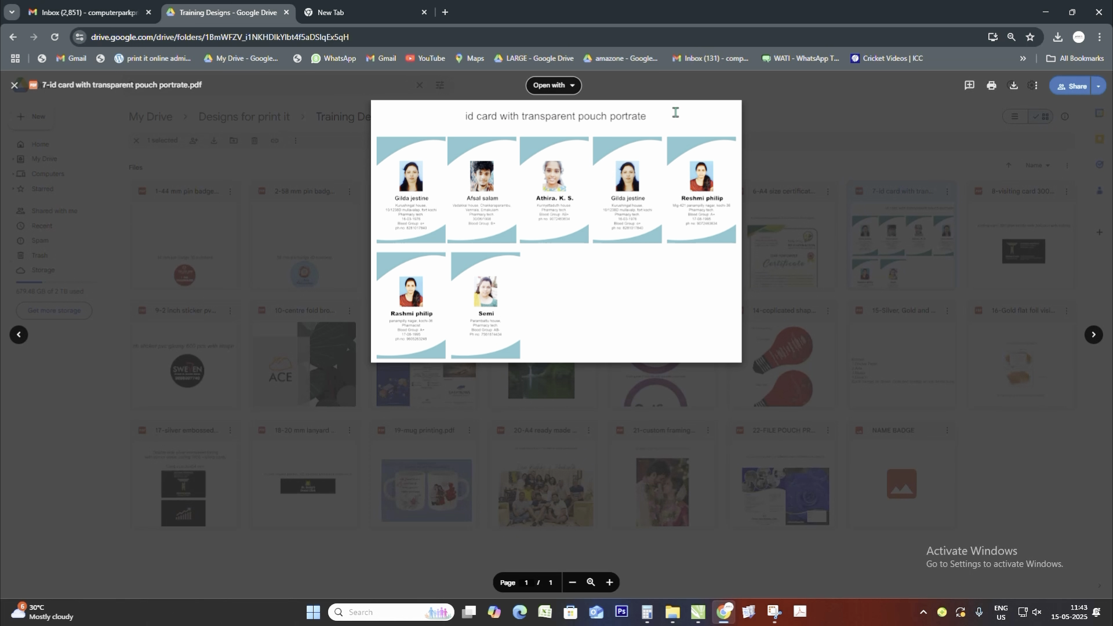
- Download the previewed ID card PDF to the Desktop as "7-id card with transparent pouch portrate (6)"
left_click(1013, 85)
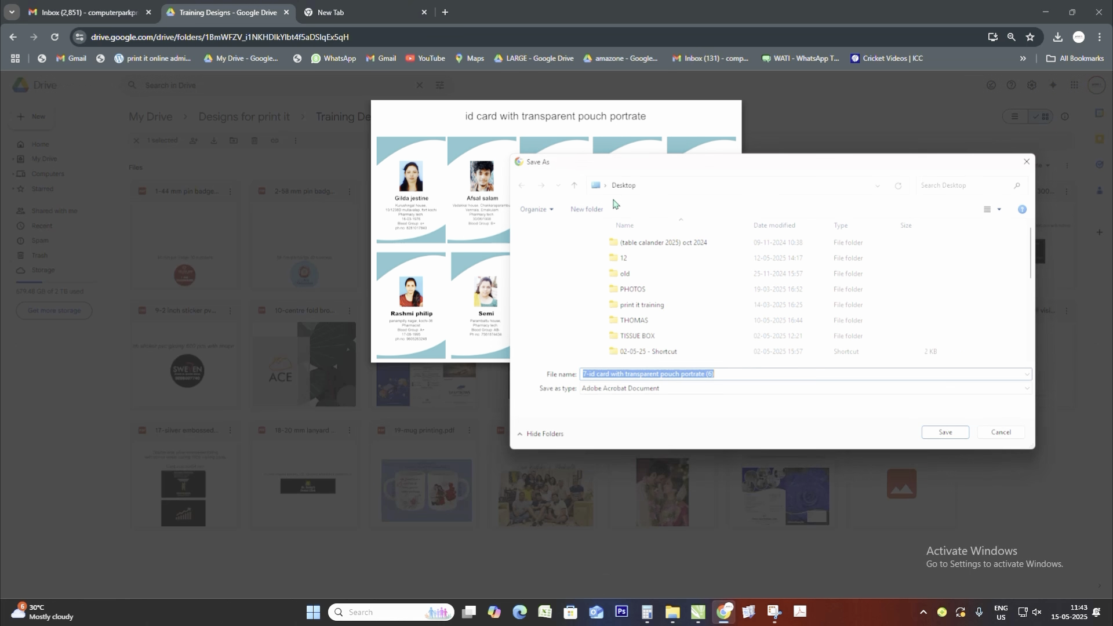
left_click(567, 263)
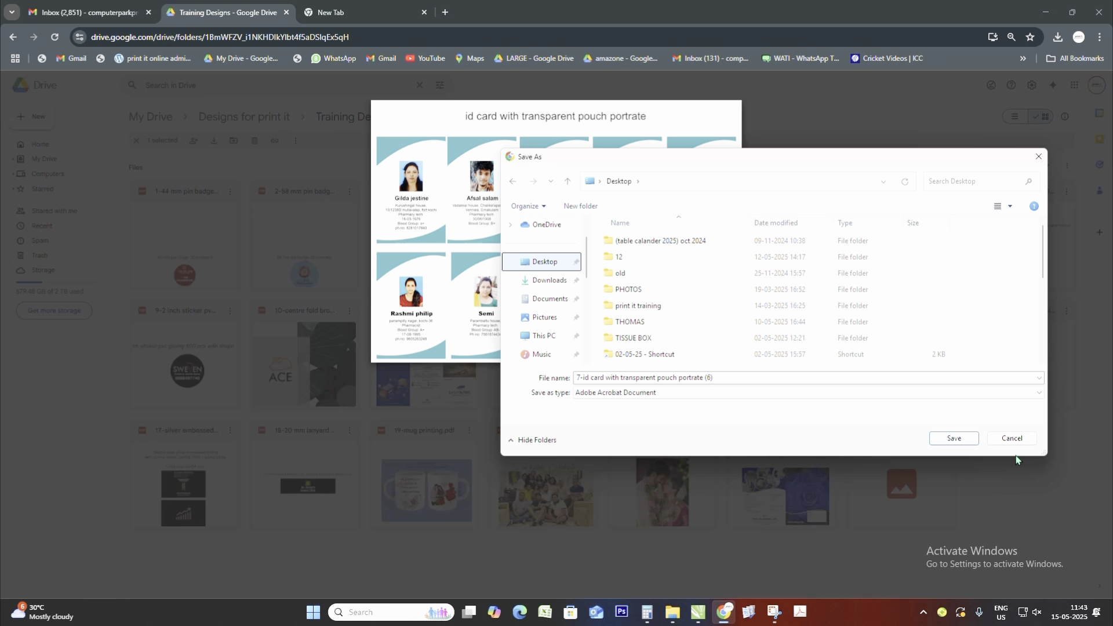
left_click(955, 442)
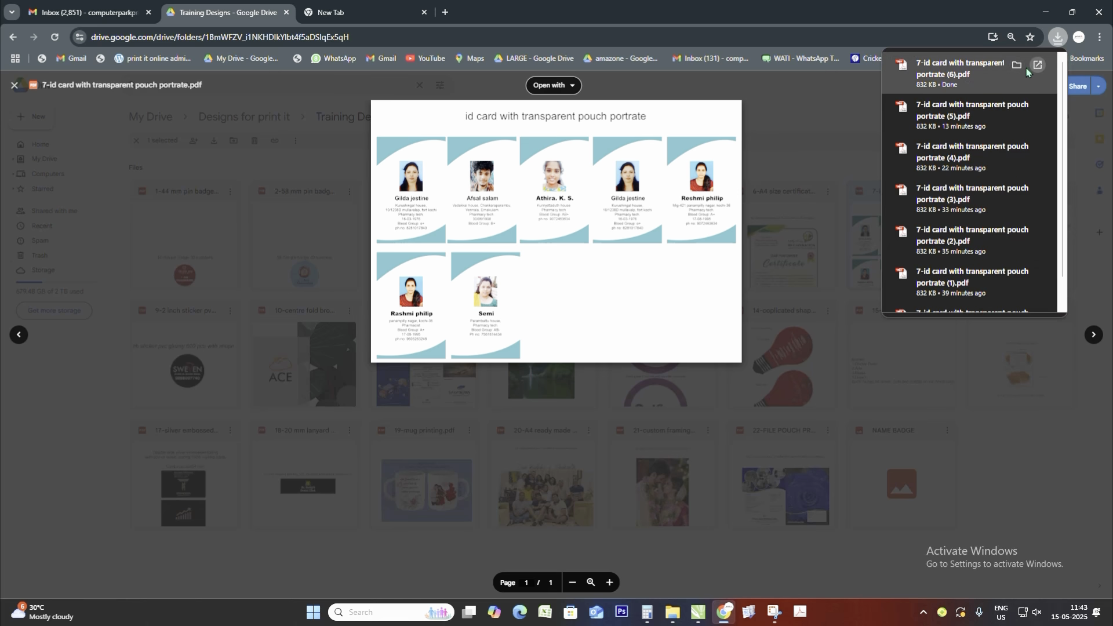
- Locate the downloaded PDF in its folder and open it in CorelDRAW X7, importing text as curves
left_click(1017, 65)
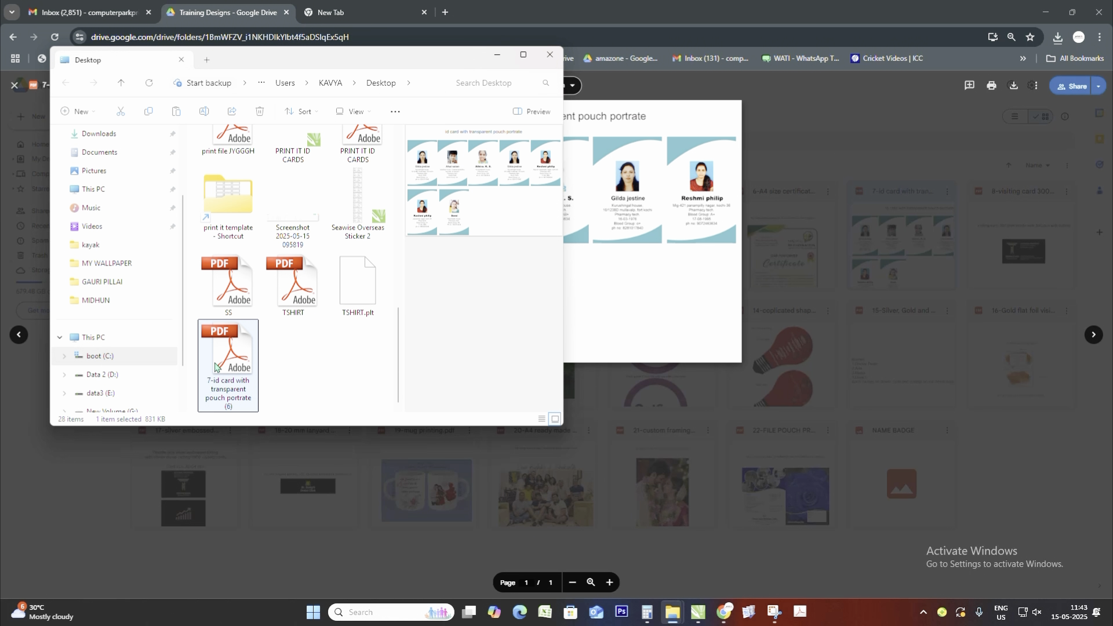
right_click(216, 366)
mouse_move(293, 194)
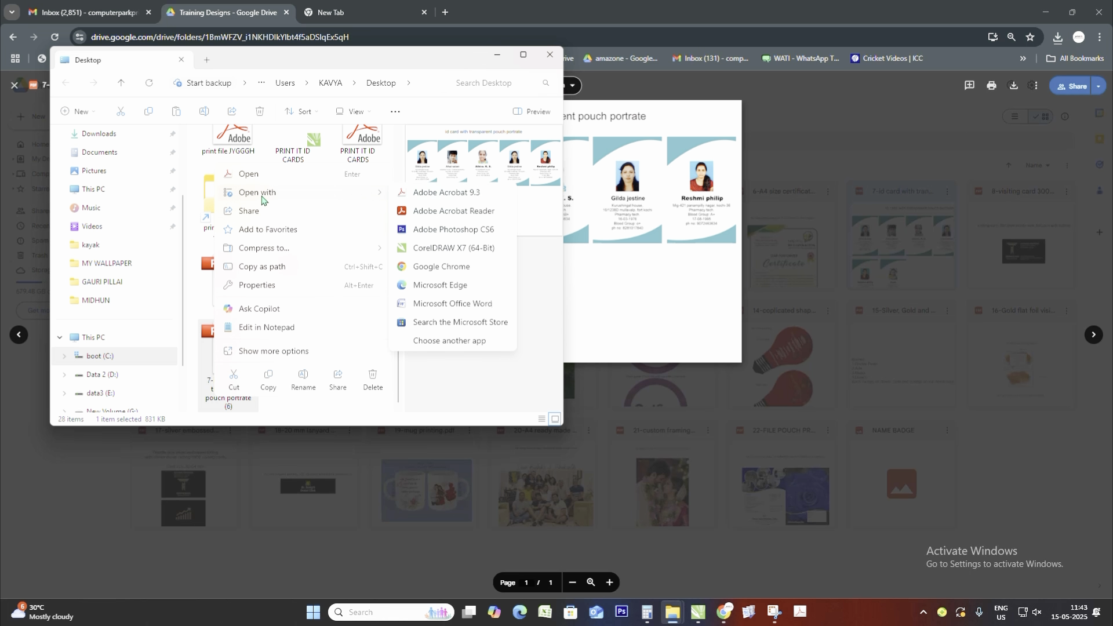
left_click(432, 251)
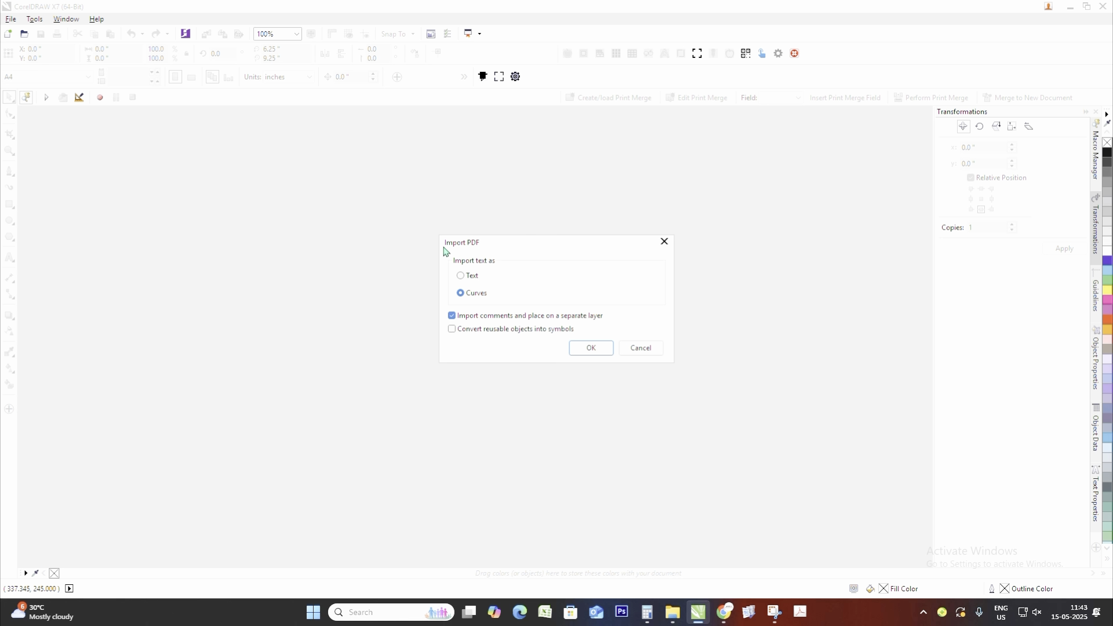
left_click(591, 348)
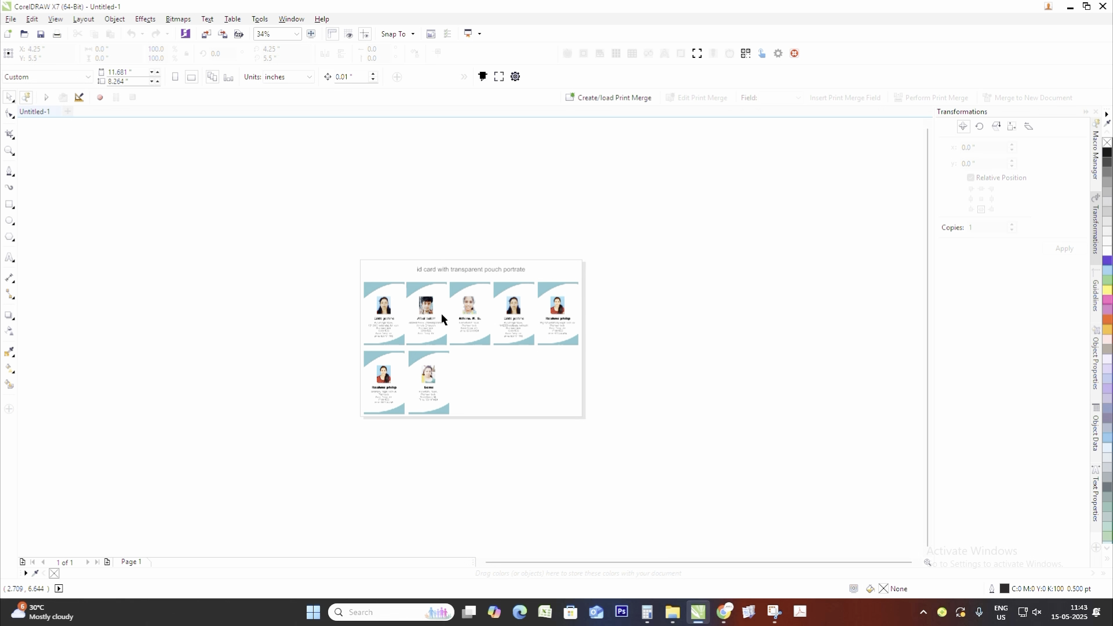
- Move the title text and all seven ID cards off the page onto the empty area to its right
left_click_drag(471, 272, 694, 270)
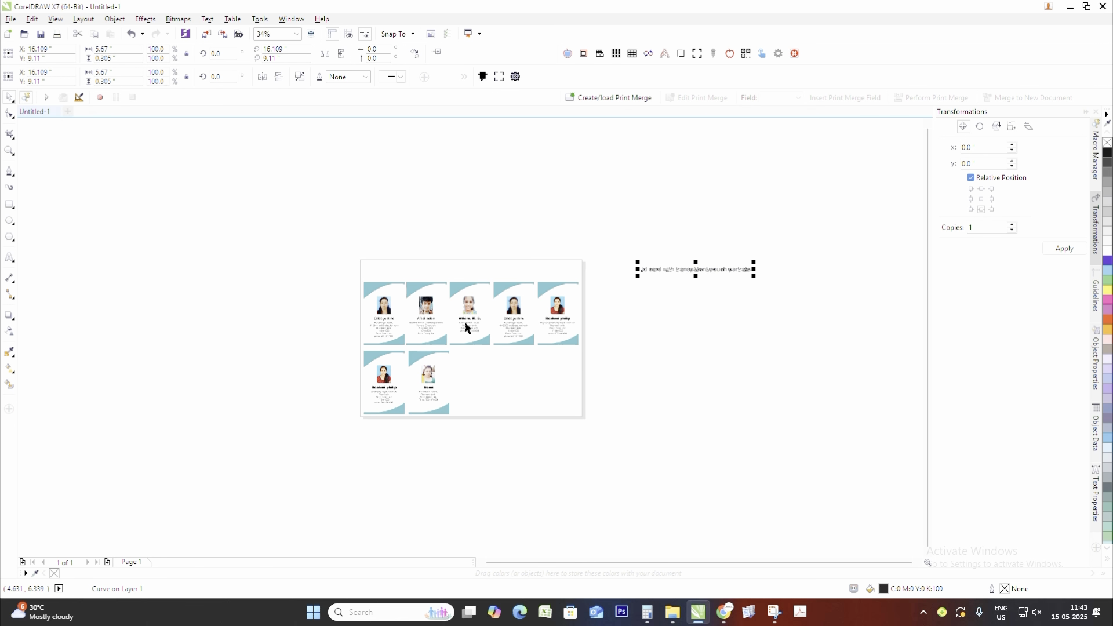
left_click_drag(328, 252, 628, 485)
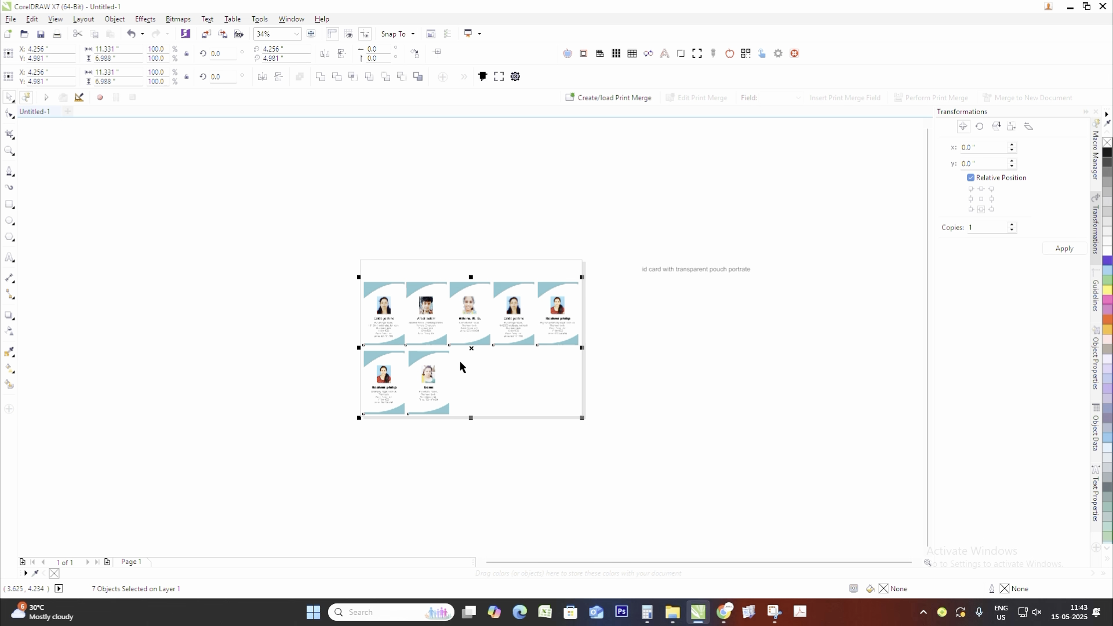
left_click_drag(473, 348, 740, 366)
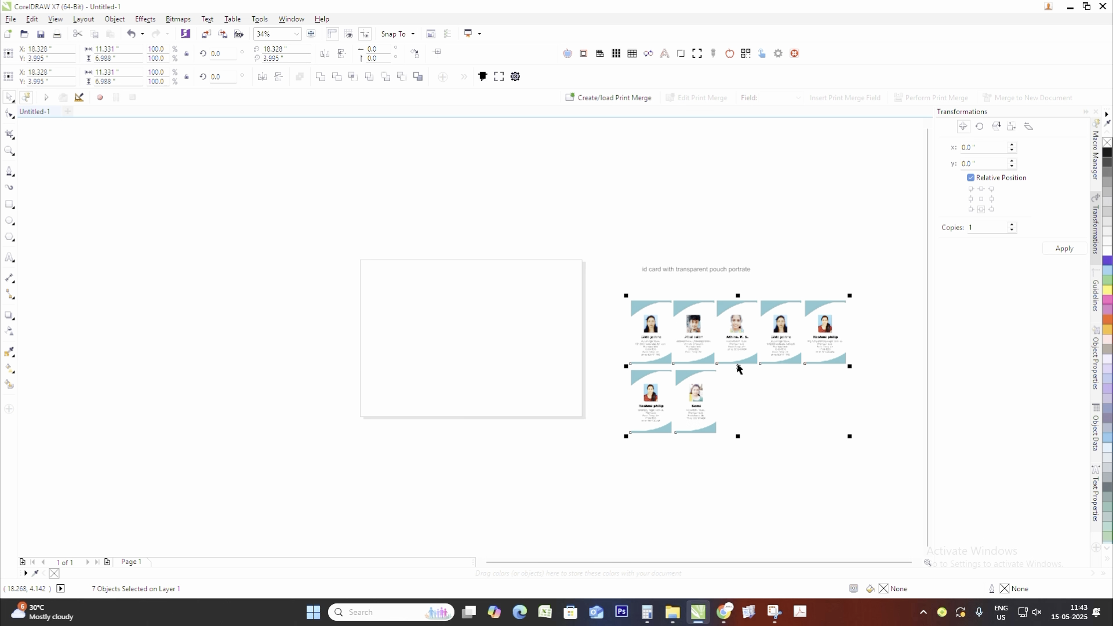
left_click(606, 245)
- Change the document units to millimeters and set the page size to 60 mm wide by 90 mm high
left_click(287, 76)
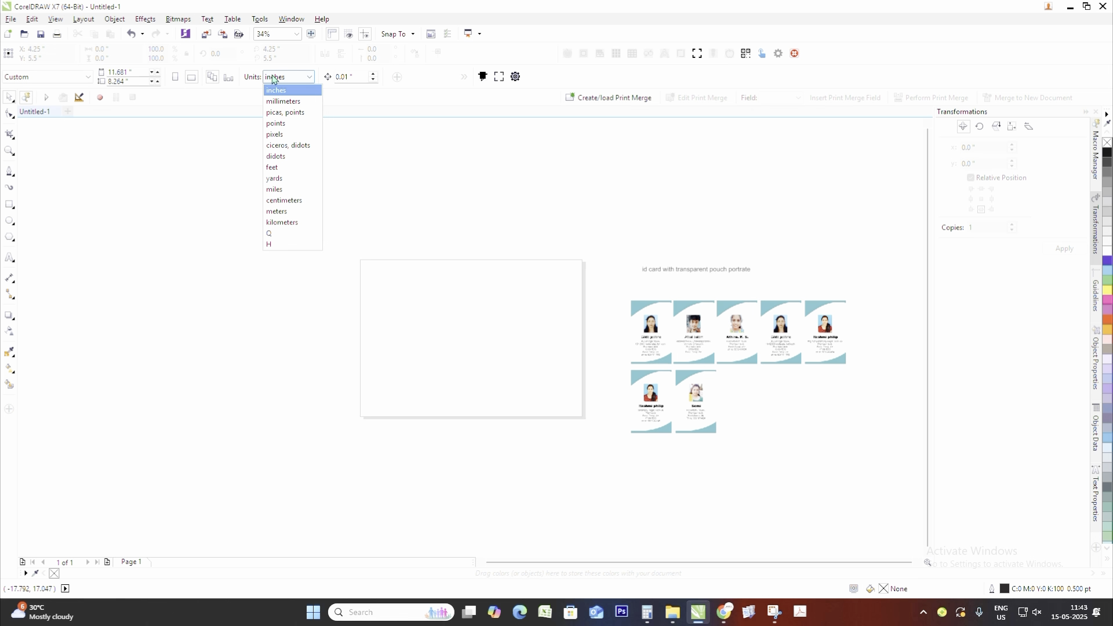
left_click(281, 102)
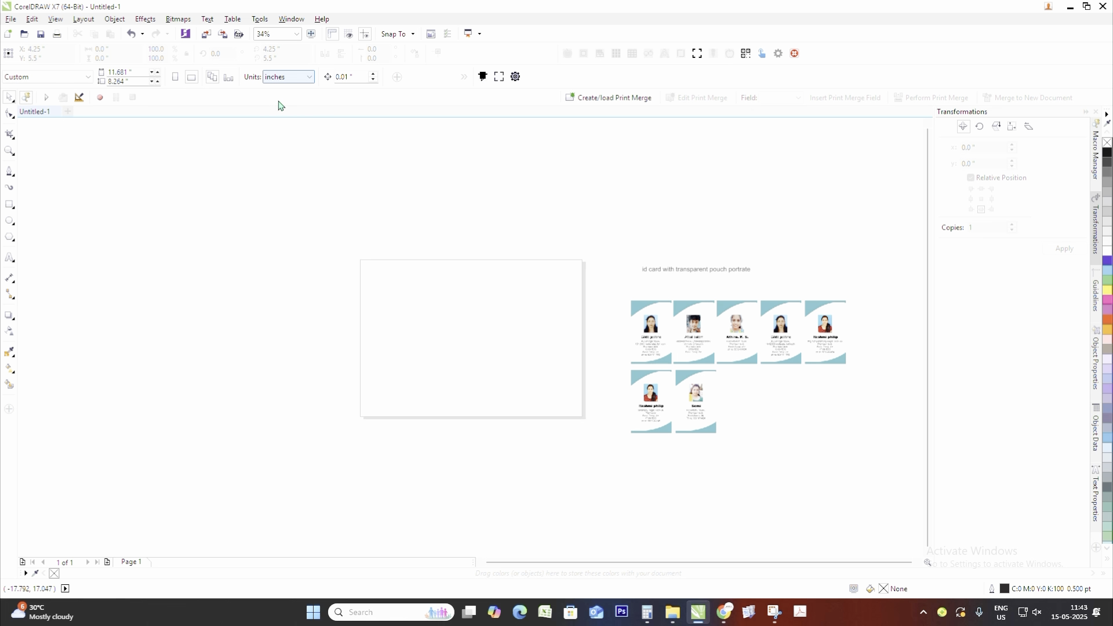
double_click(133, 73)
type("60")
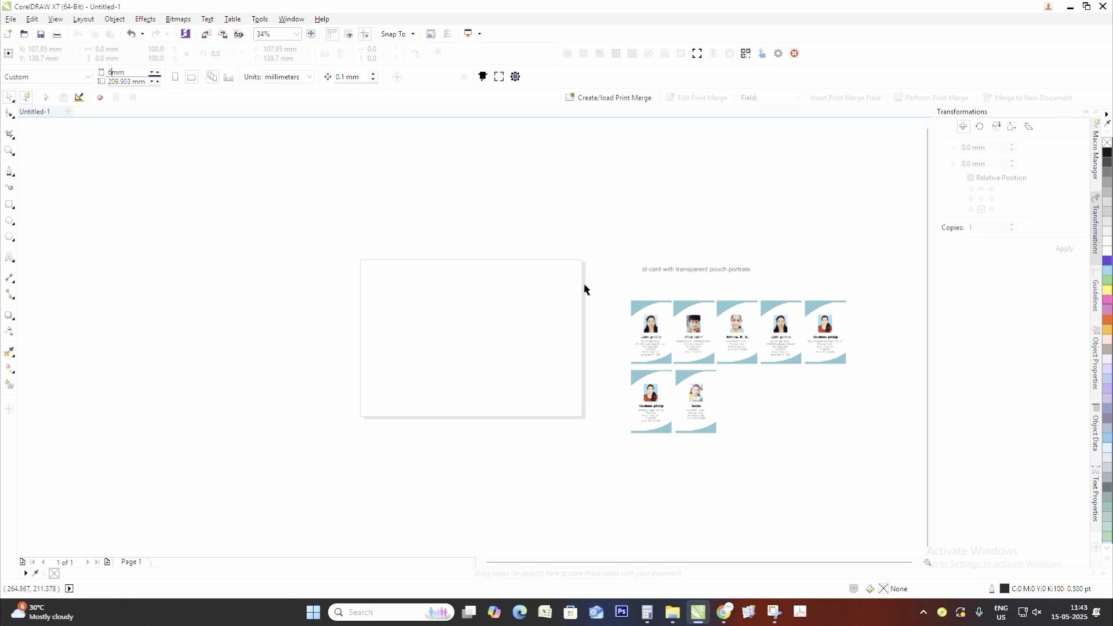
double_click(132, 82)
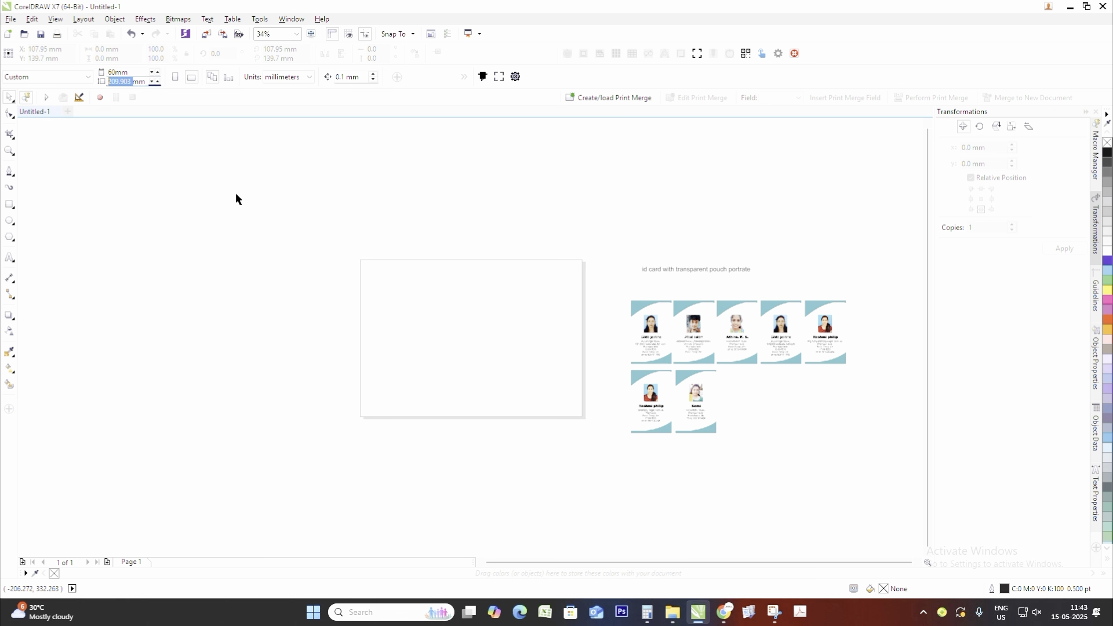
type("90")
key("Return")
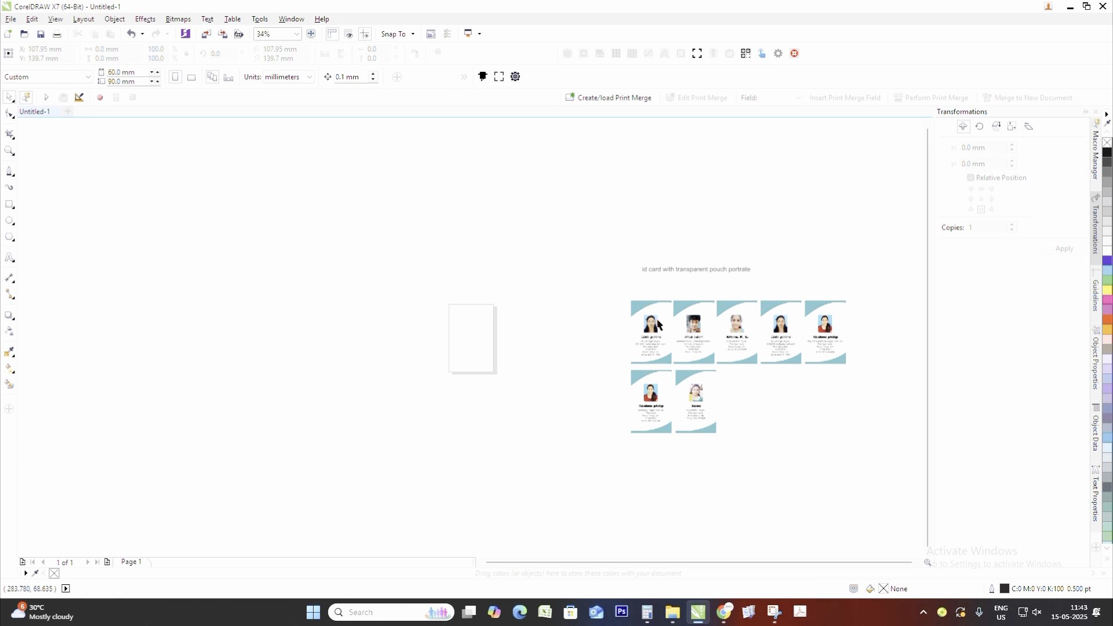
- Center the first ID card of the upper row on the page
left_click(643, 324)
key("p")
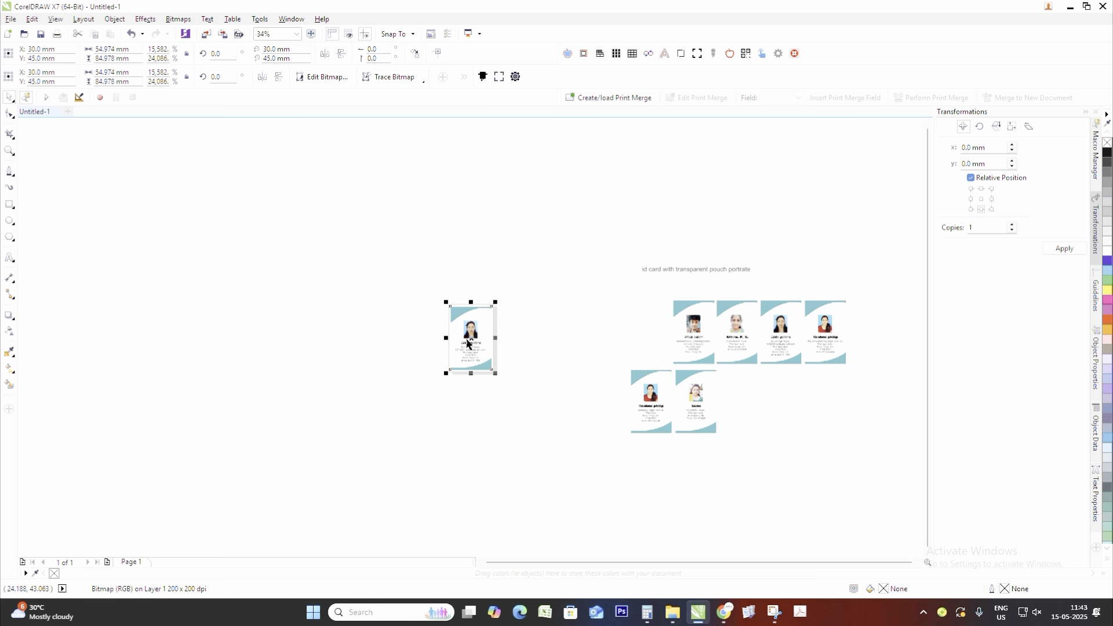
scroll(464, 332, "up", 2)
left_click(464, 176)
scroll(483, 227, "up", 2)
scroll(483, 232, "down", 2)
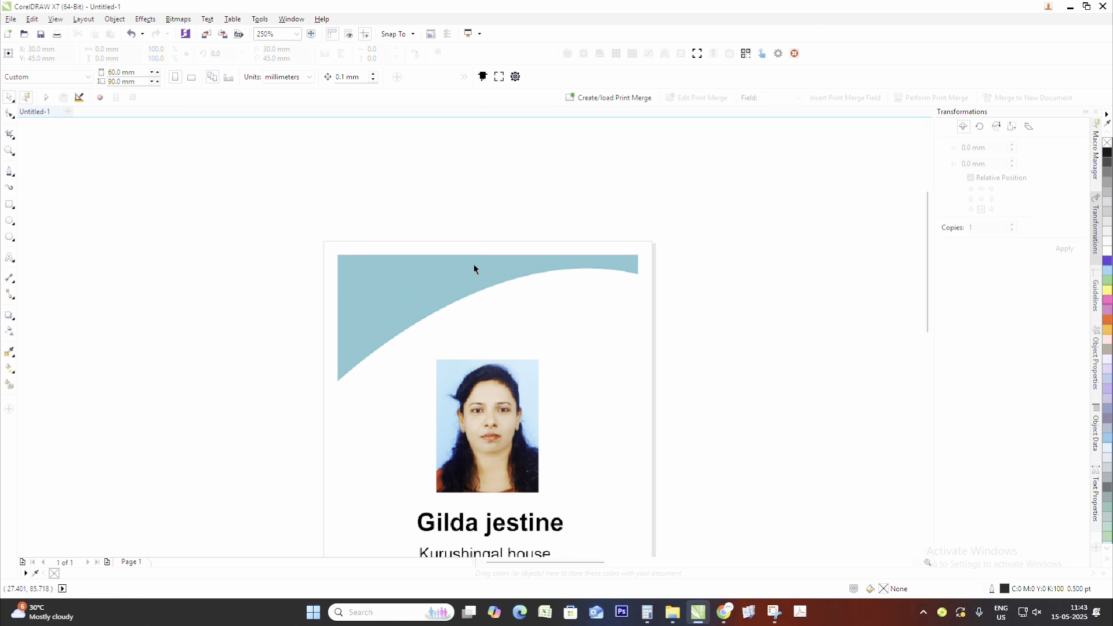
- Add a page-sized 60 by 90 mm rectangle framing the ID card
scroll(350, 363, "up", 2)
double_click(9, 205)
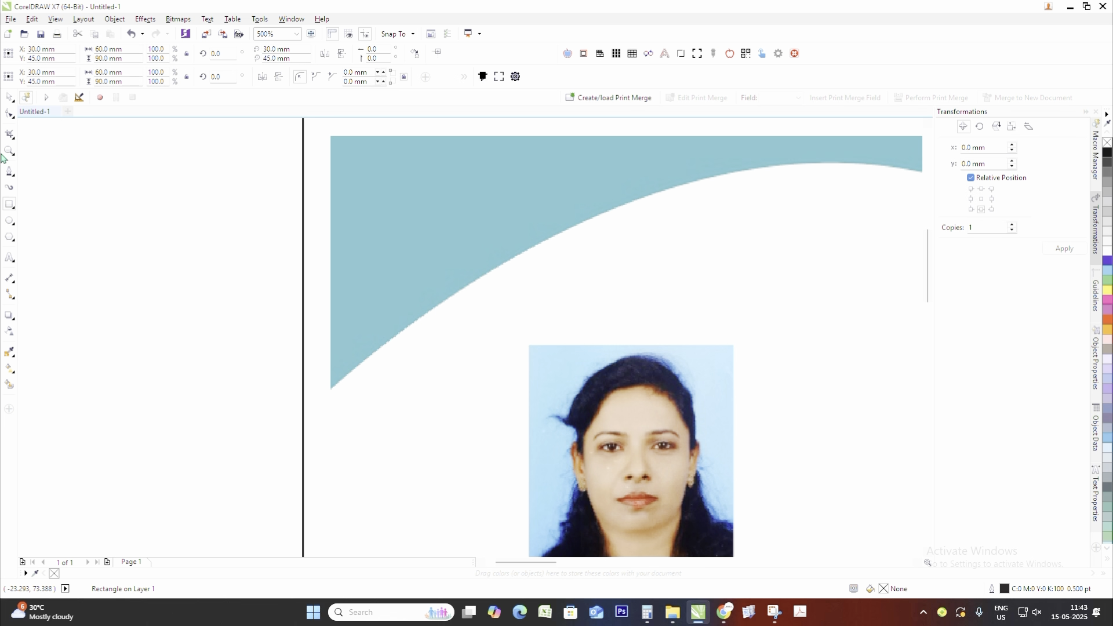
left_click(227, 256)
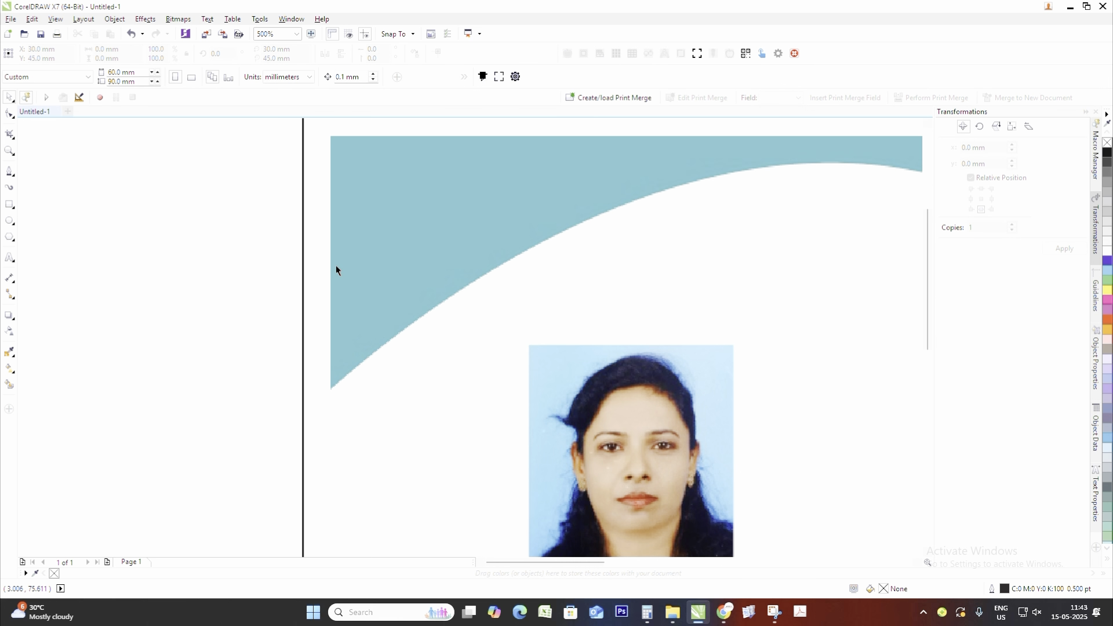
scroll(336, 266, "down", 2)
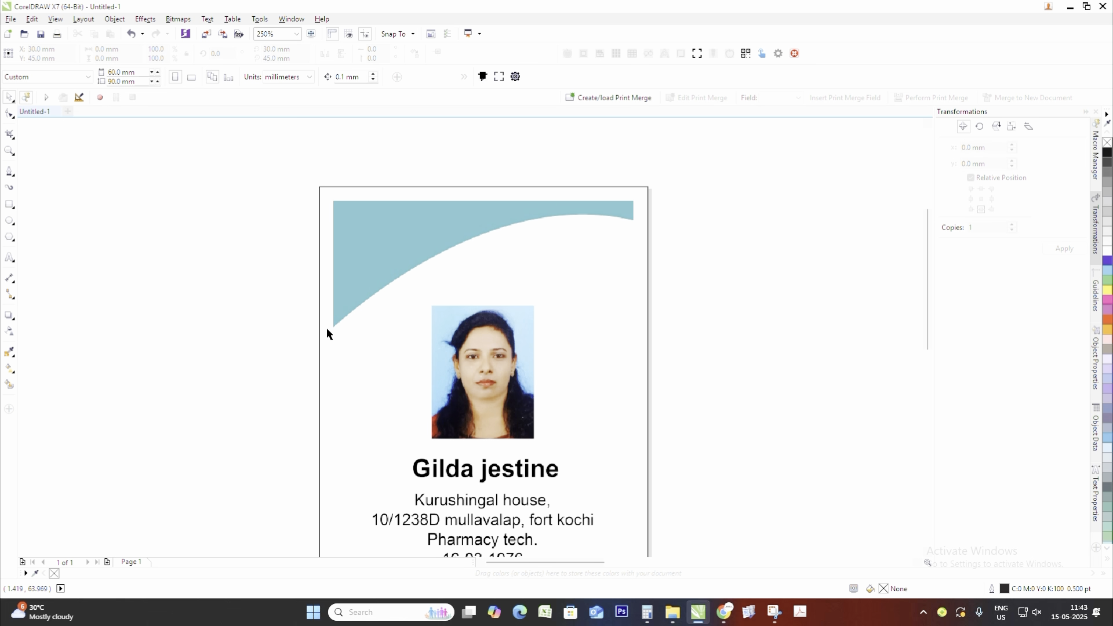
scroll(326, 328, "up", 5)
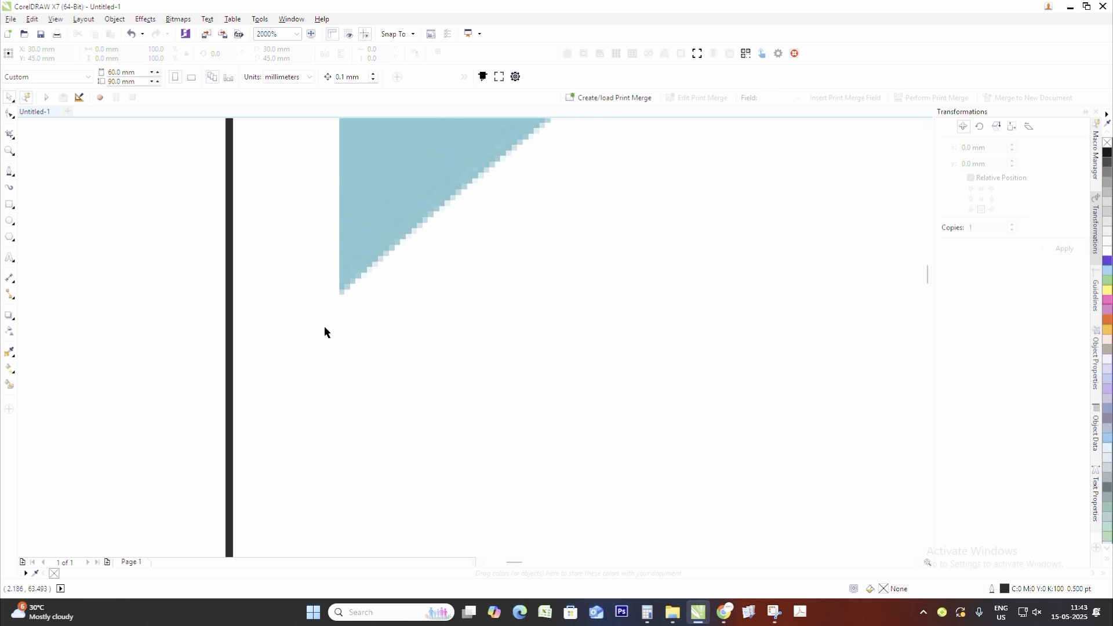
- With the Pen tool at Hairline width, draw a curved segment from the upper teal shape's lower tip to the page's left edge
left_click(10, 171)
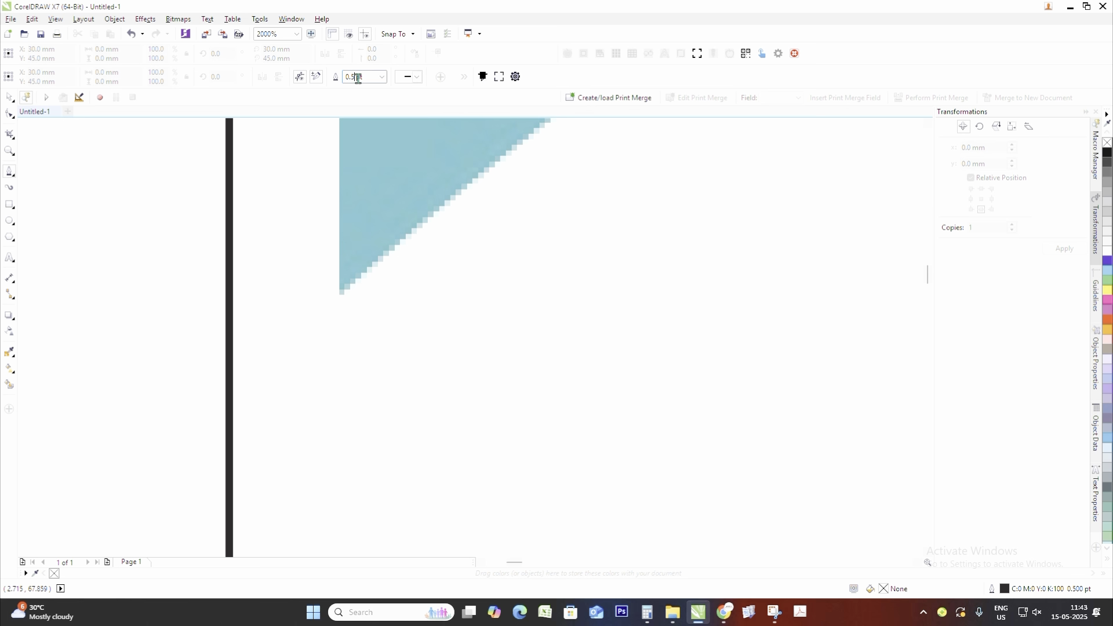
left_click(382, 77)
left_click(355, 97)
scroll(318, 325, "up", 4)
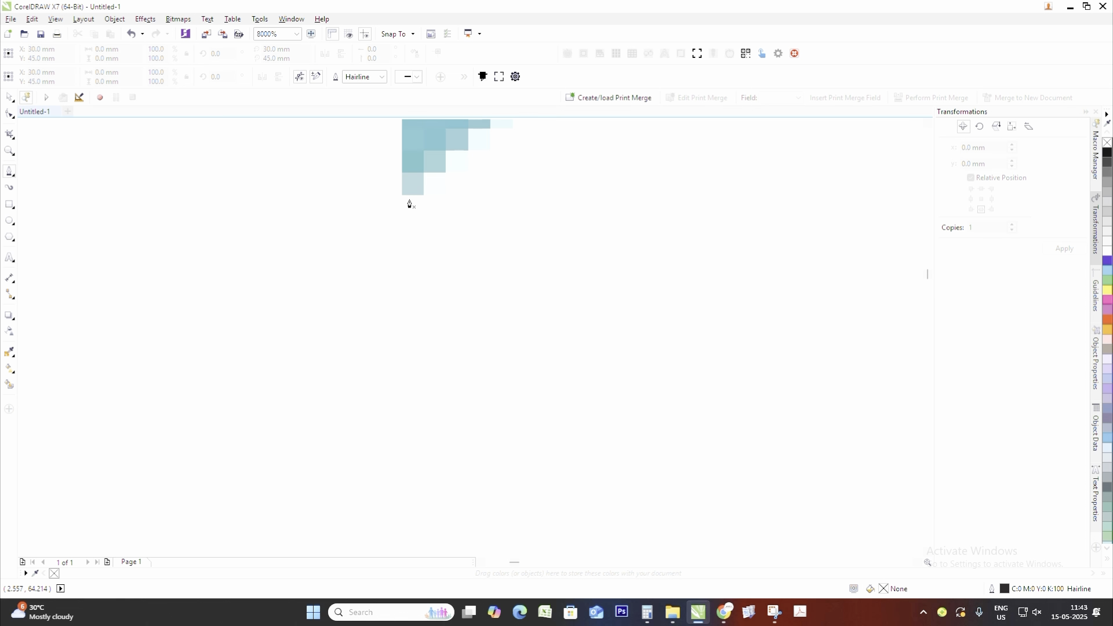
left_click(409, 197)
scroll(427, 236, "down", 4)
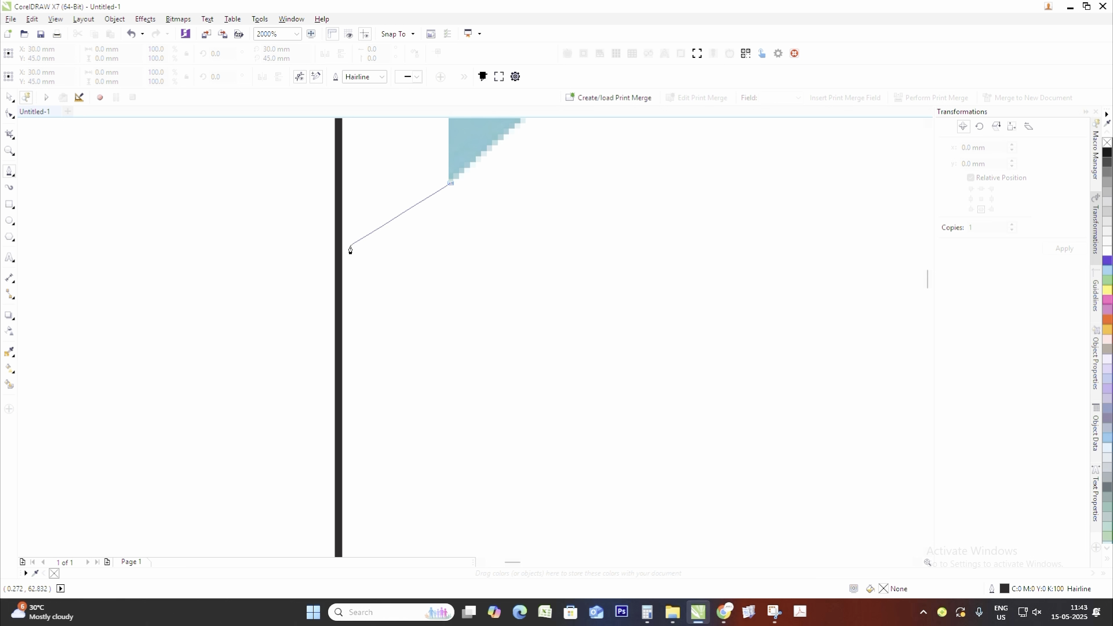
left_click_drag(339, 285, 326, 308)
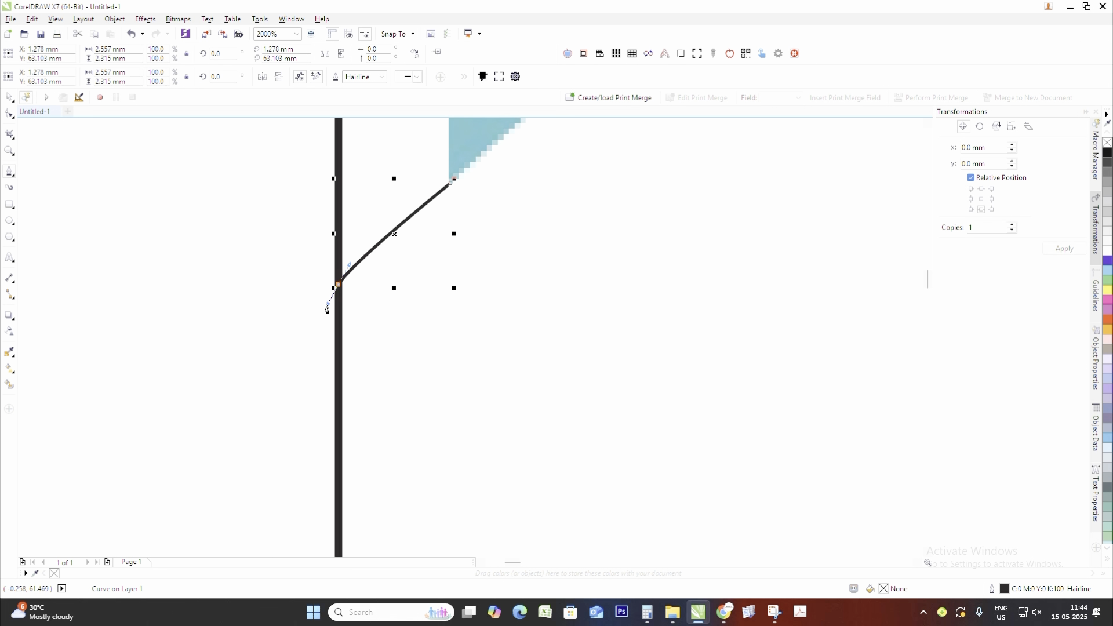
scroll(332, 275, "up", 1)
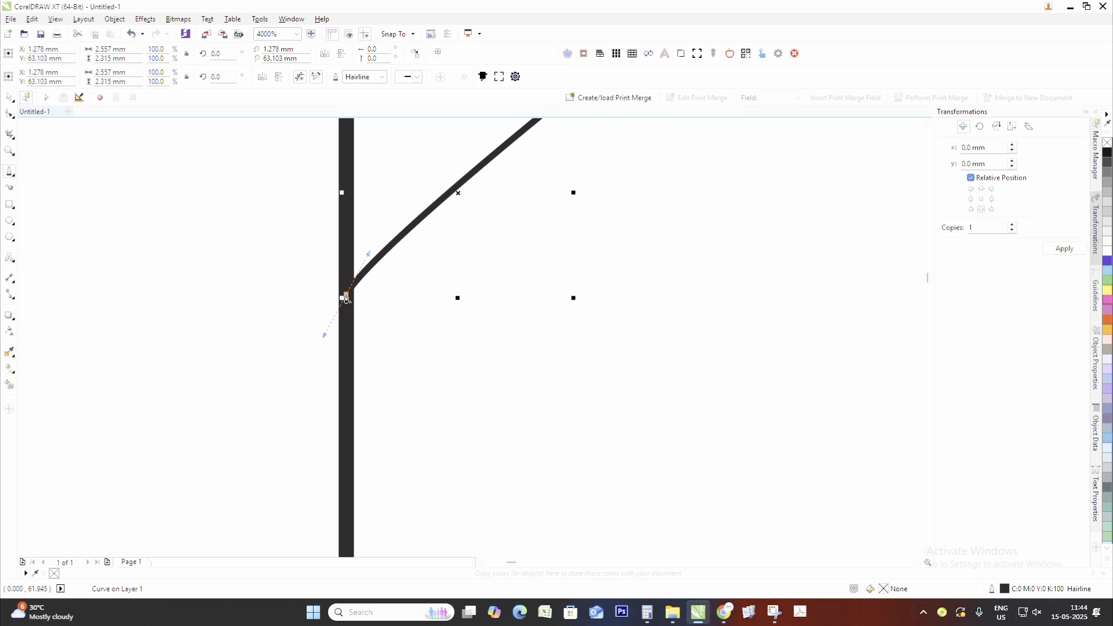
- Continue the header outline up to the page's upper-left corner and straight across to its upper-right corner
scroll(375, 323, "down", 6)
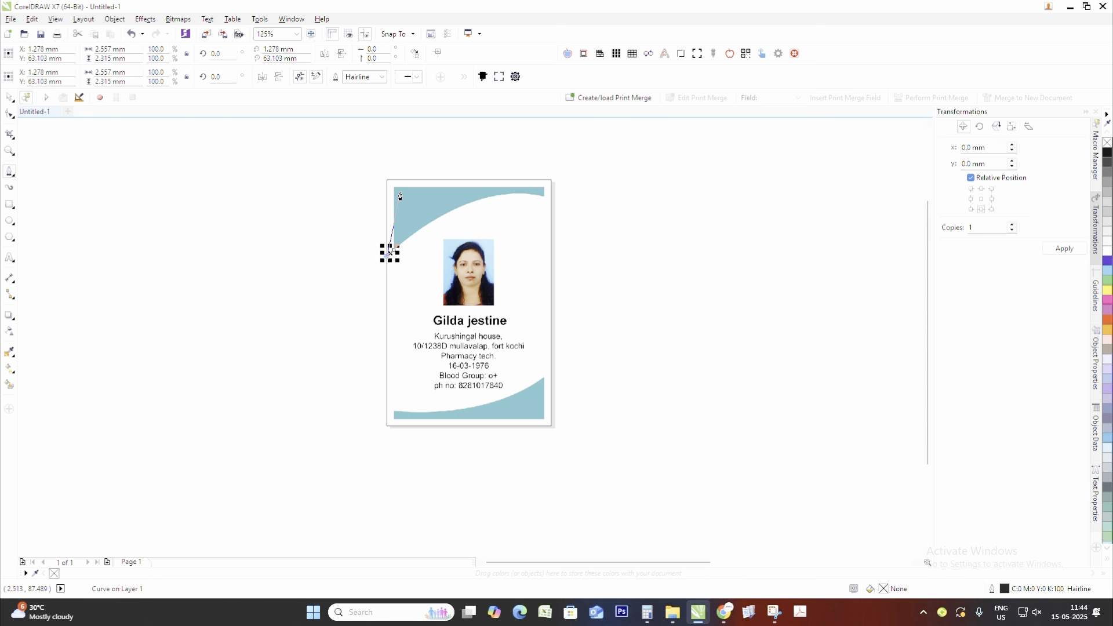
scroll(400, 196, "up", 5)
scroll(373, 266, "down", 5)
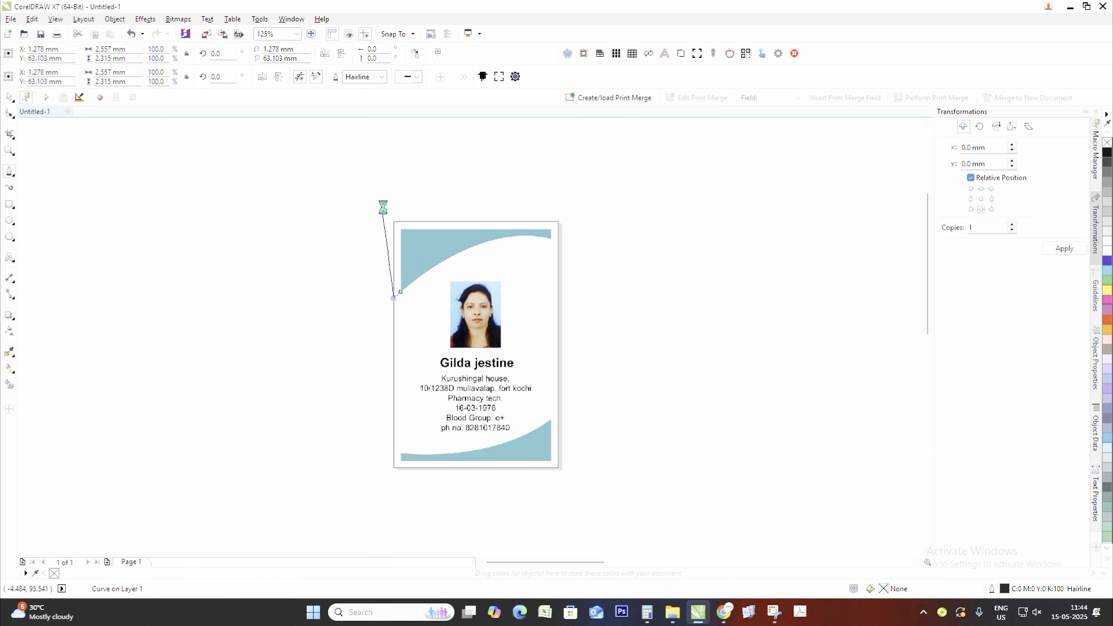
scroll(383, 207, "up", 4)
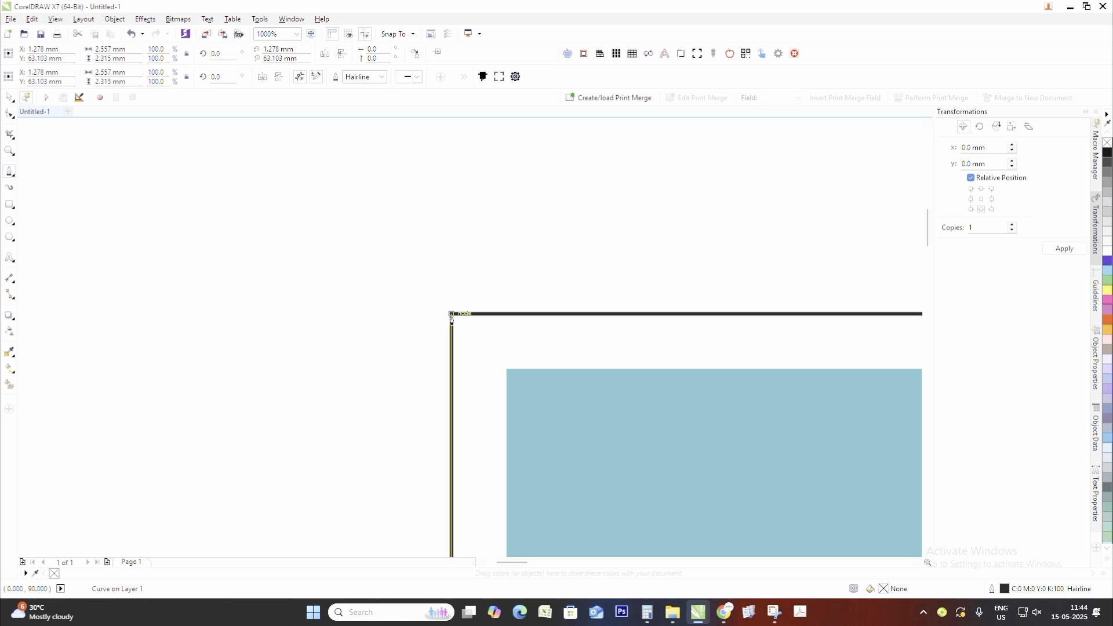
left_click(452, 314)
scroll(557, 291, "down", 4)
scroll(442, 301, "up", 5)
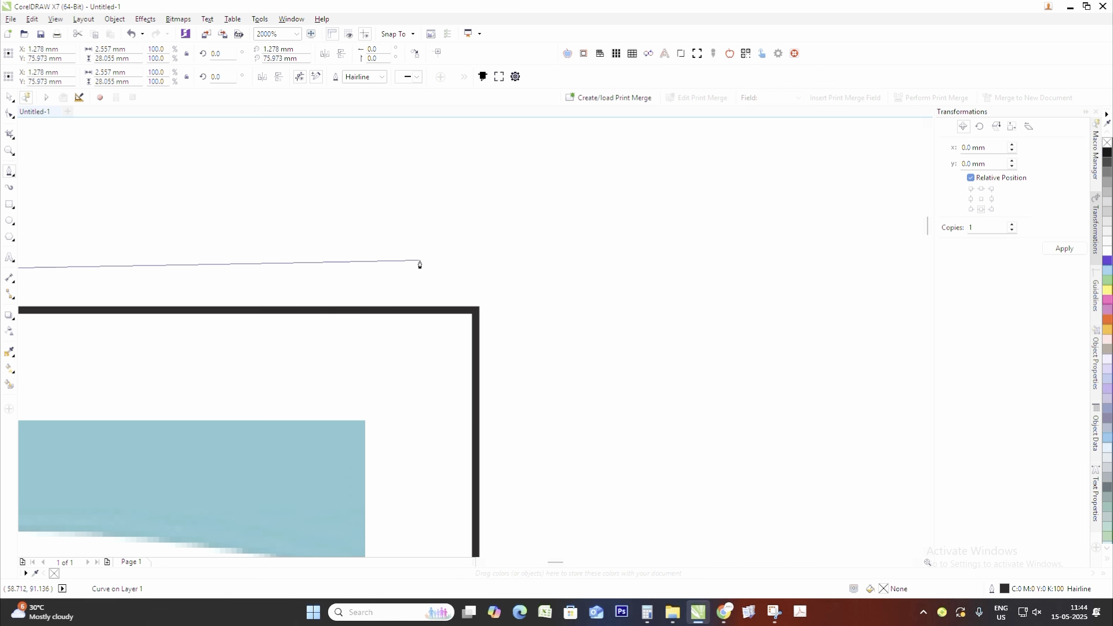
left_click(476, 313)
scroll(490, 288, "down", 4)
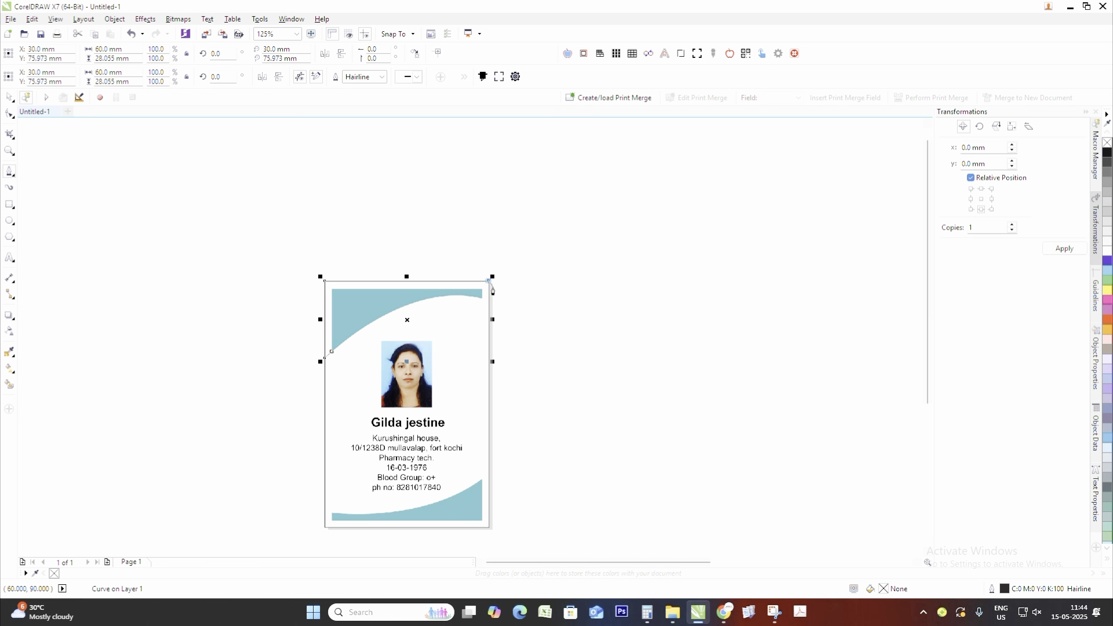
- Run the header outline down the right page edge and curve it back to the upper teal shape's right tip, ending in a cusp node
scroll(454, 243, "up", 4)
scroll(480, 266, "down", 4)
scroll(468, 262, "up", 3)
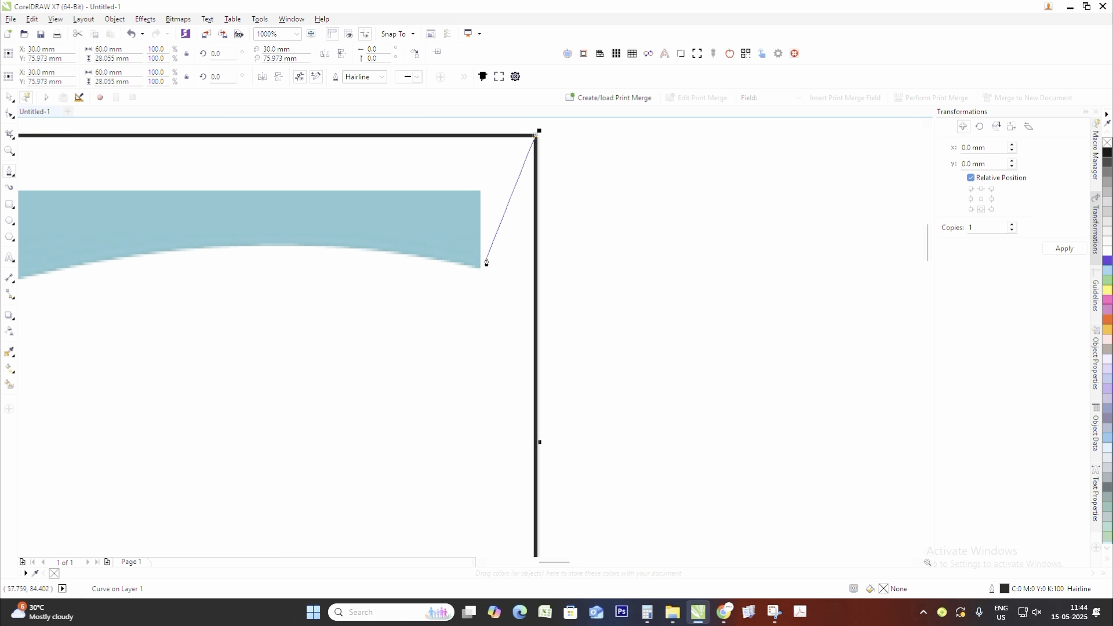
scroll(484, 260, "up", 4)
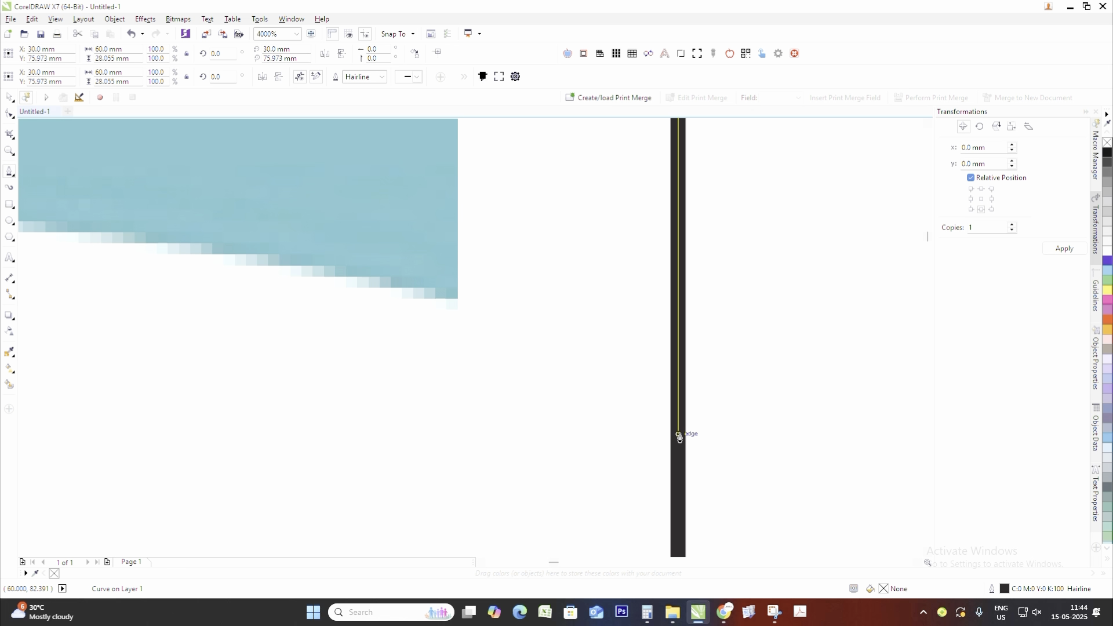
left_click(678, 500)
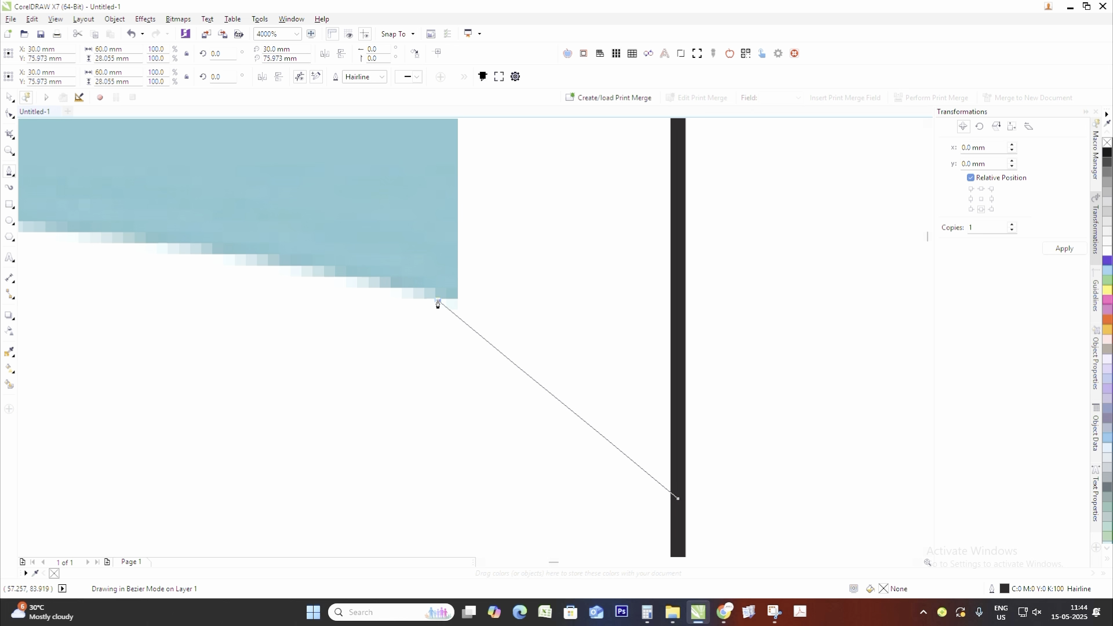
left_click_drag(438, 302, 364, 265)
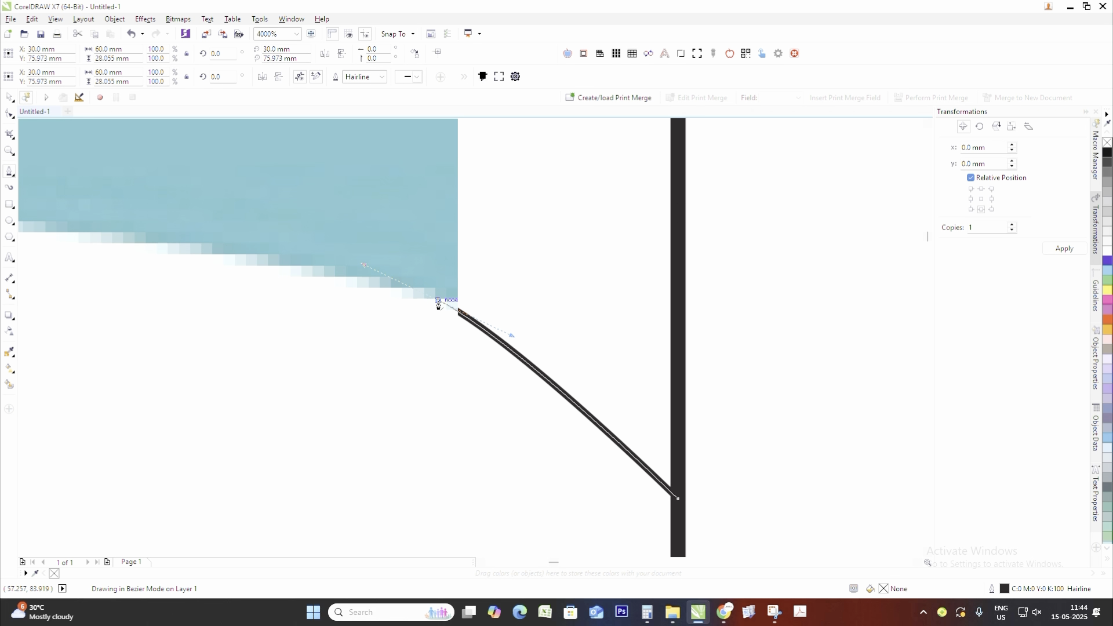
left_click(443, 301)
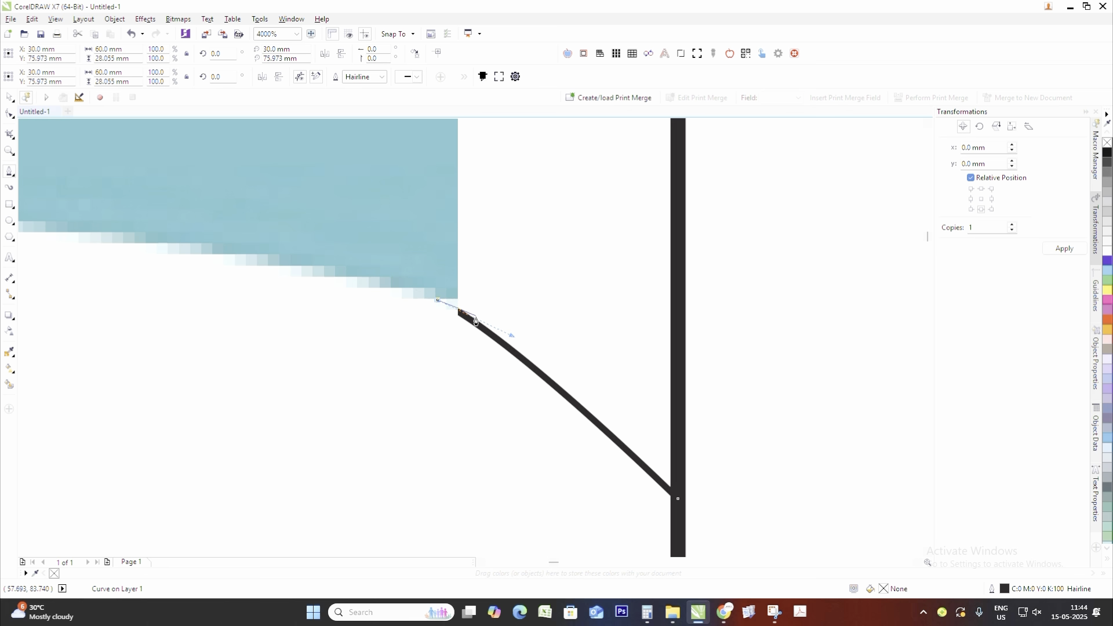
- Close the header outline at its starting node on the upper teal shape's lower-left tip
scroll(474, 318, "down", 2)
scroll(455, 244, "up", 2)
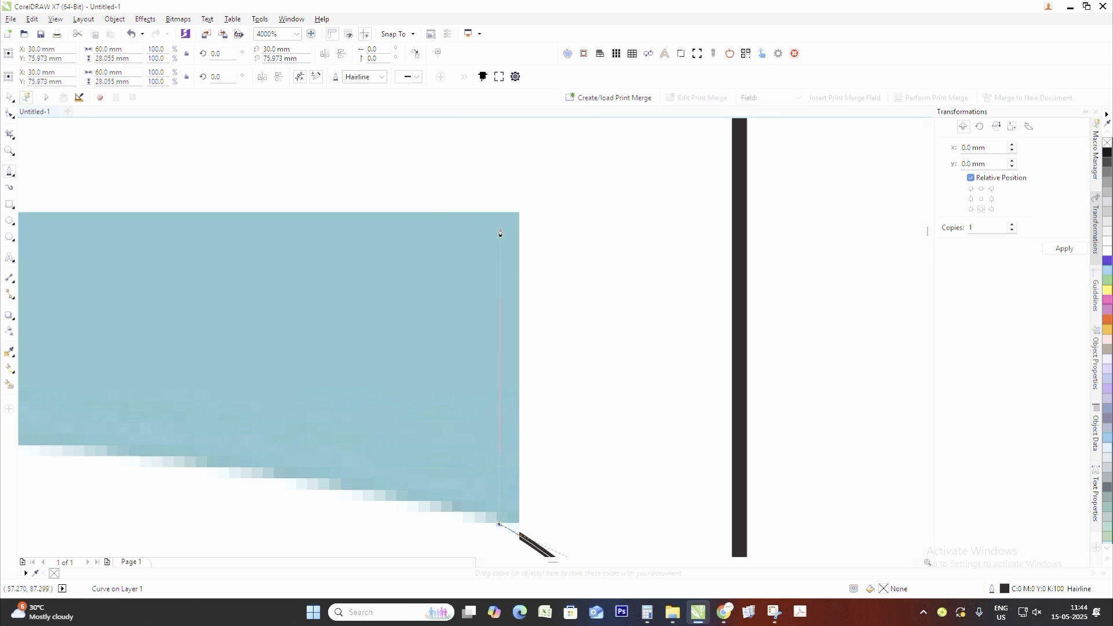
scroll(503, 235, "down", 6)
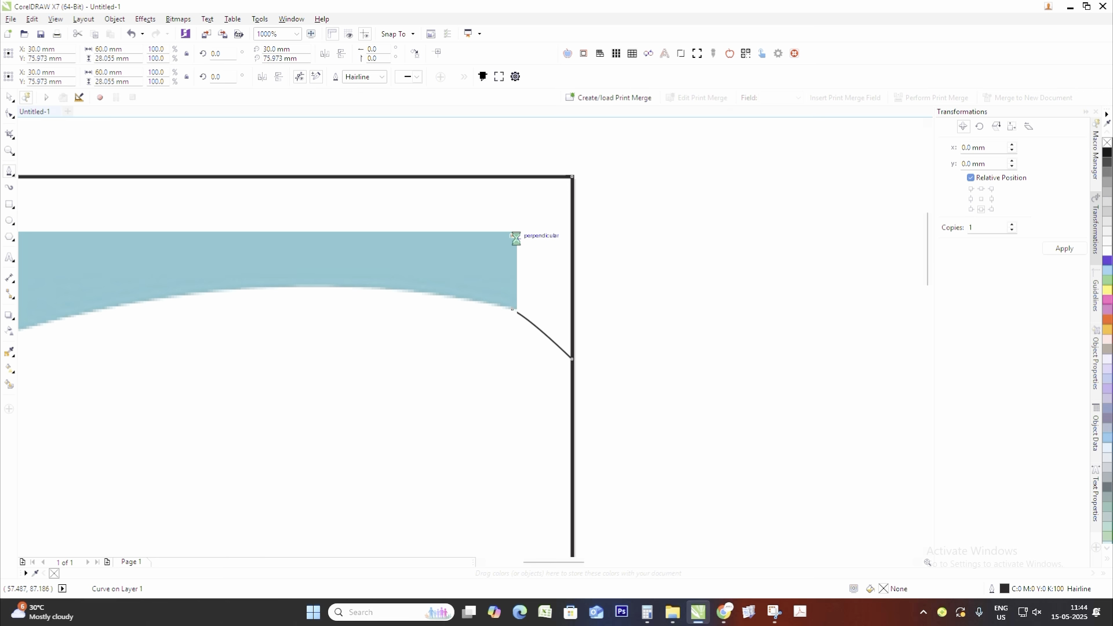
scroll(116, 261, "up", 3)
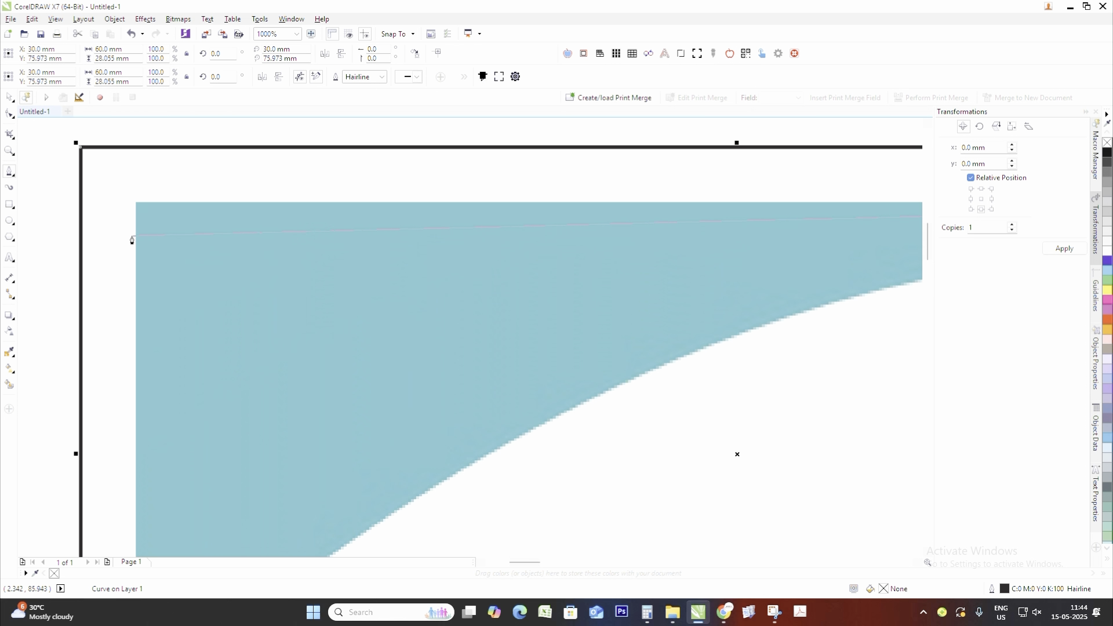
scroll(151, 222, "up", 1)
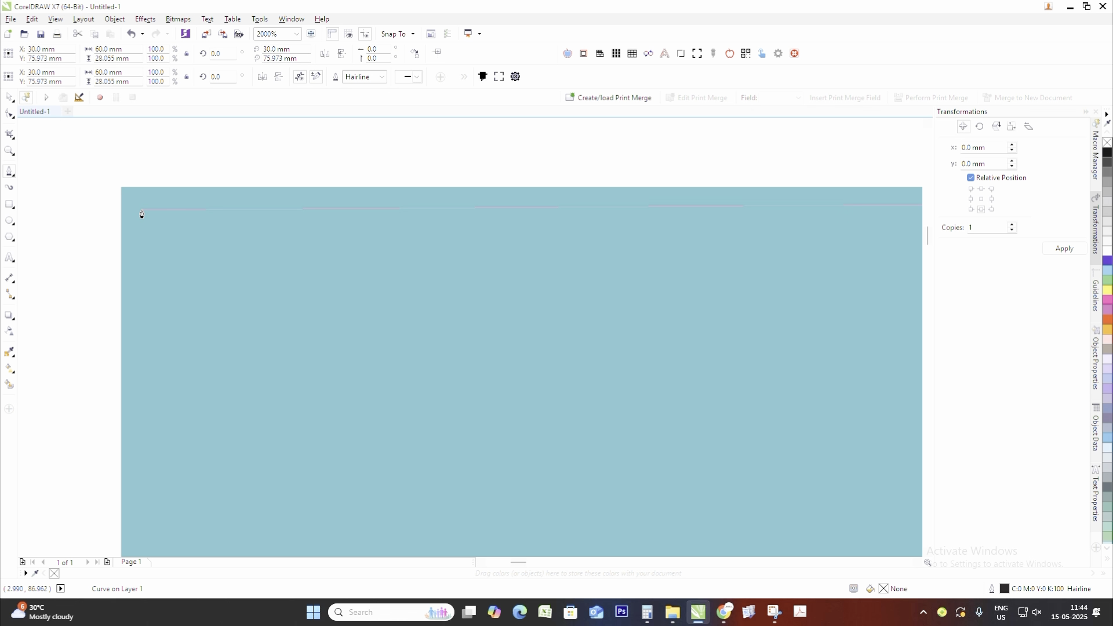
scroll(143, 214, "down", 3)
scroll(141, 464, "up", 6)
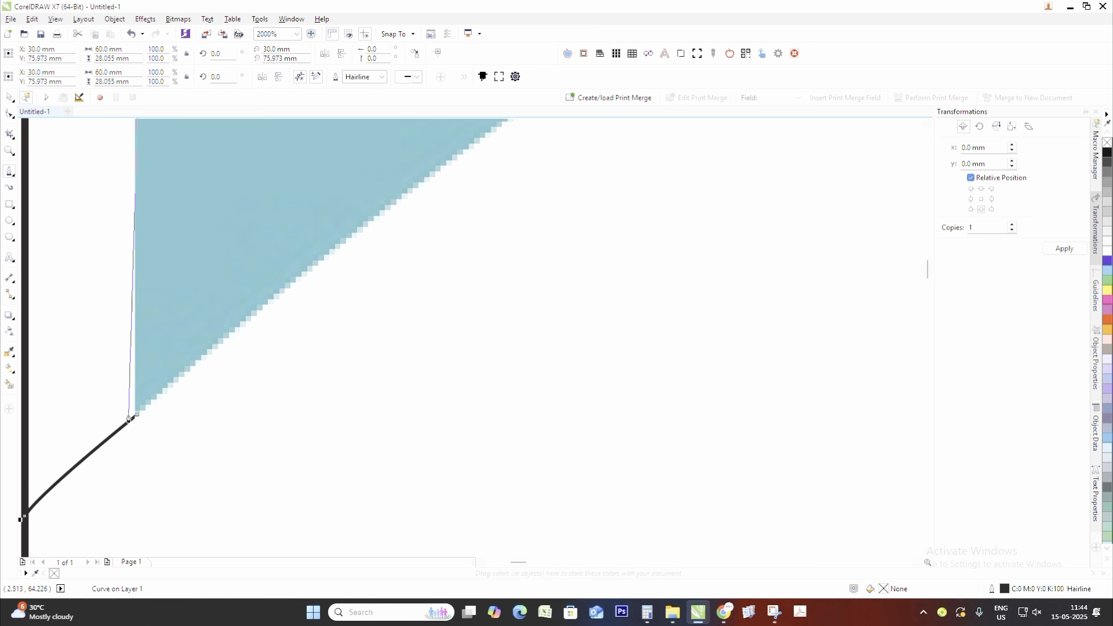
left_click(194, 429)
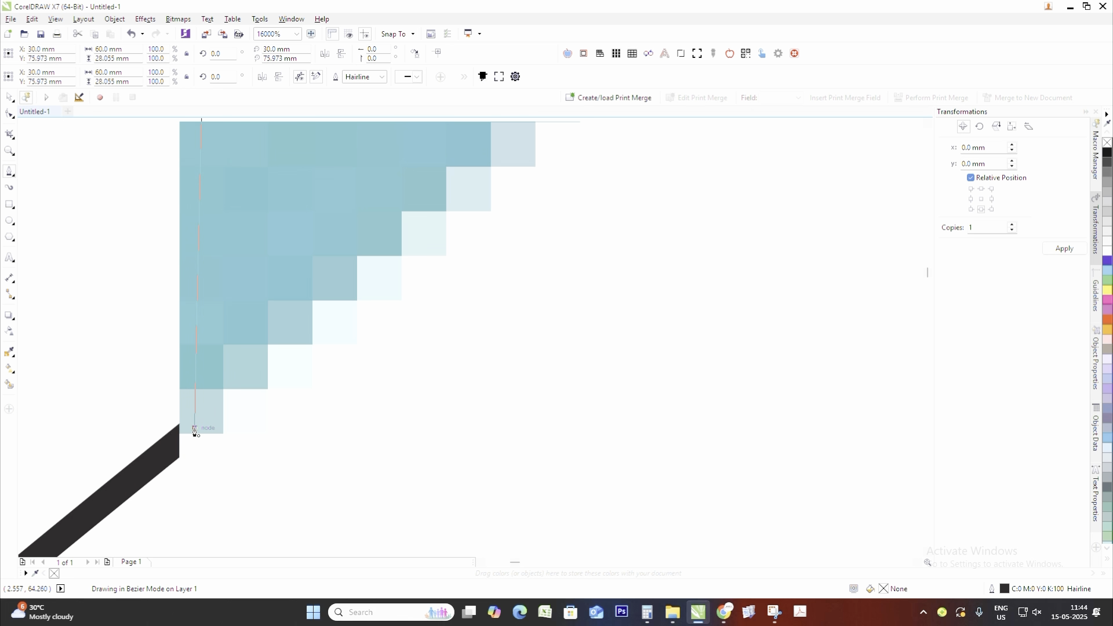
- Fill the closed header shape with the teal sampled from the original header and remove its outline
scroll(195, 432, "down", 6)
scroll(374, 288, "up", 2)
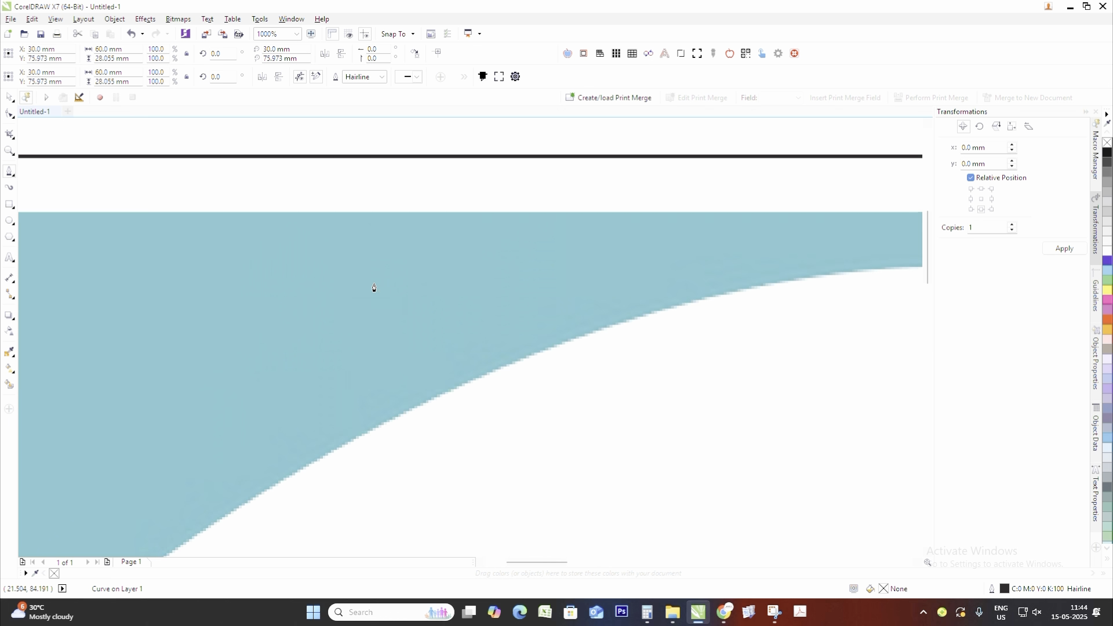
scroll(374, 288, "down", 1)
scroll(406, 290, "right", 1)
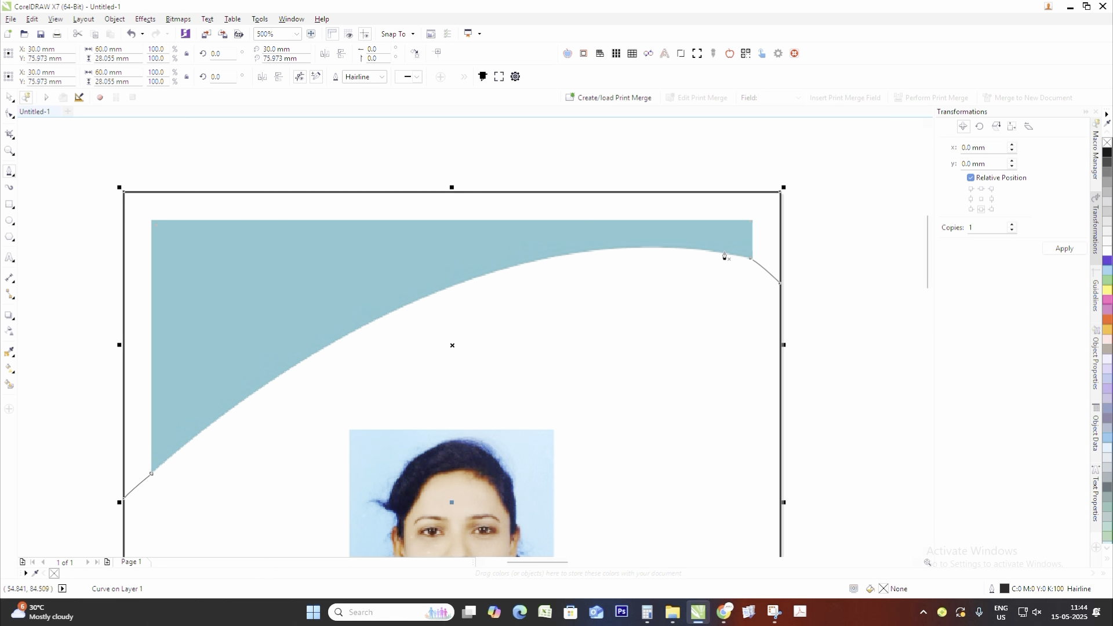
scroll(724, 256, "up", 2)
scroll(697, 257, "down", 1)
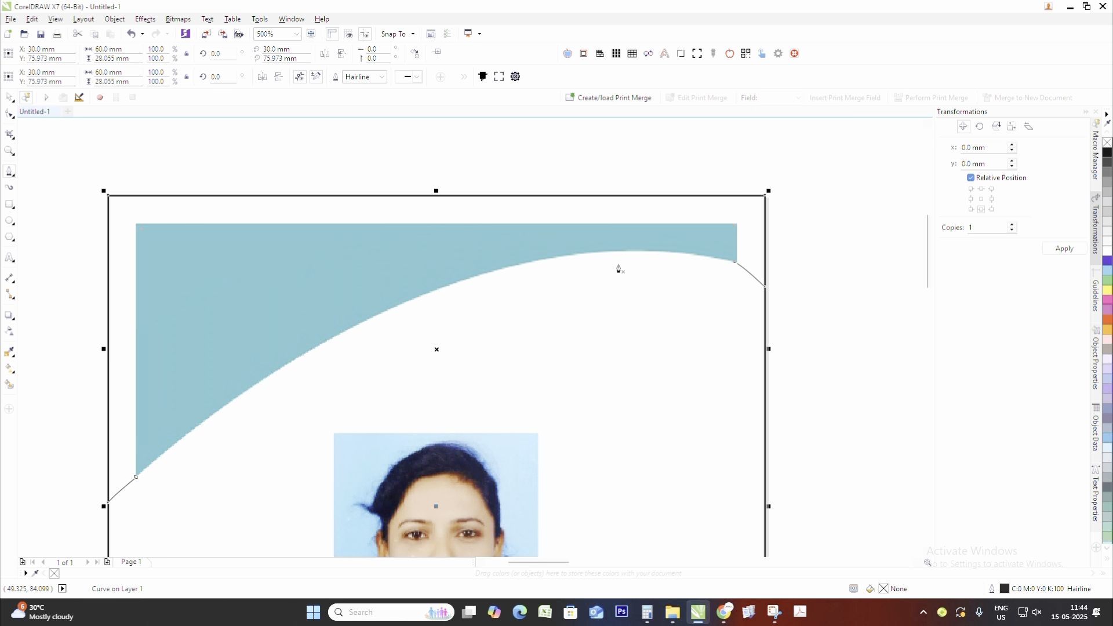
left_click(11, 354)
left_click(156, 339)
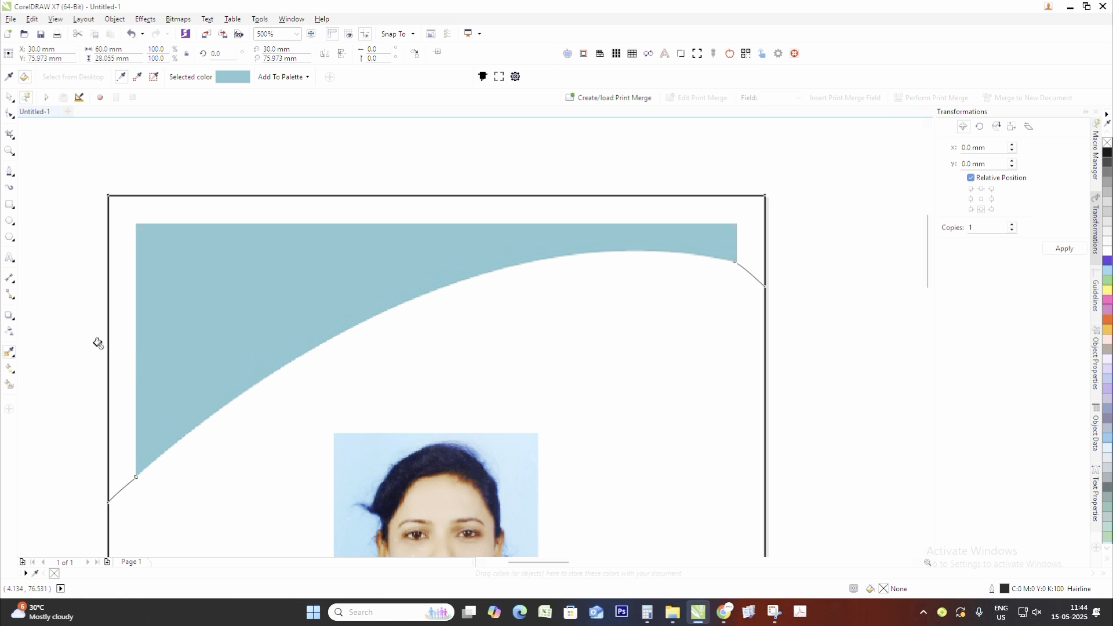
left_click(123, 353)
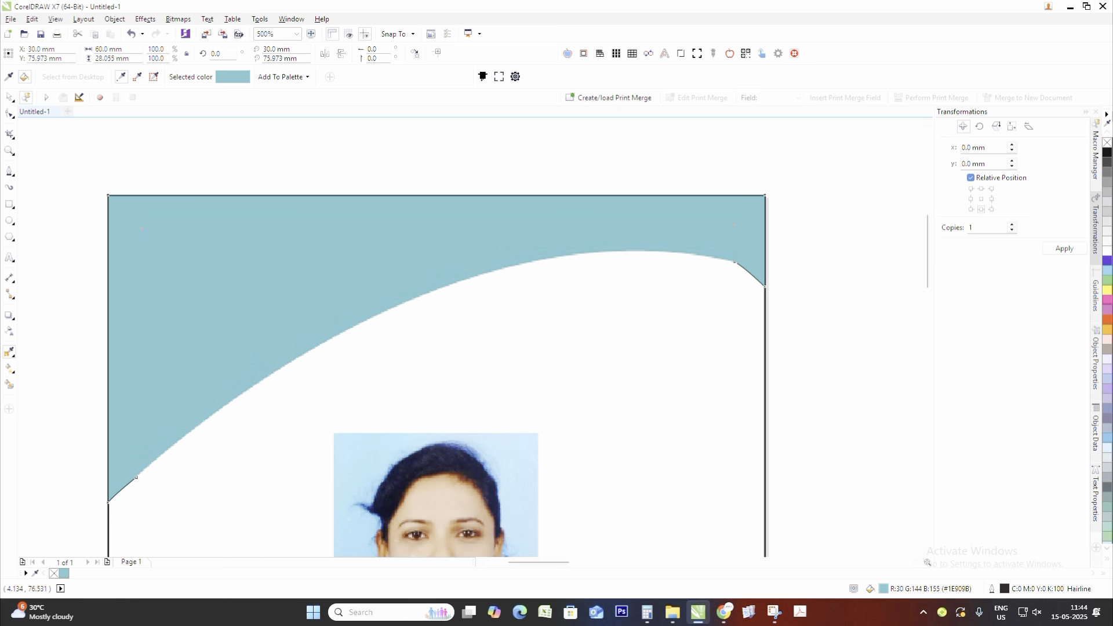
right_click(1107, 142)
- With the Pen tool, draw a curve about 2.5 mm wide and 1 mm high from the lower teal shape's left tip to the left page edge, ending in a cusp
scroll(599, 226, "down", 2)
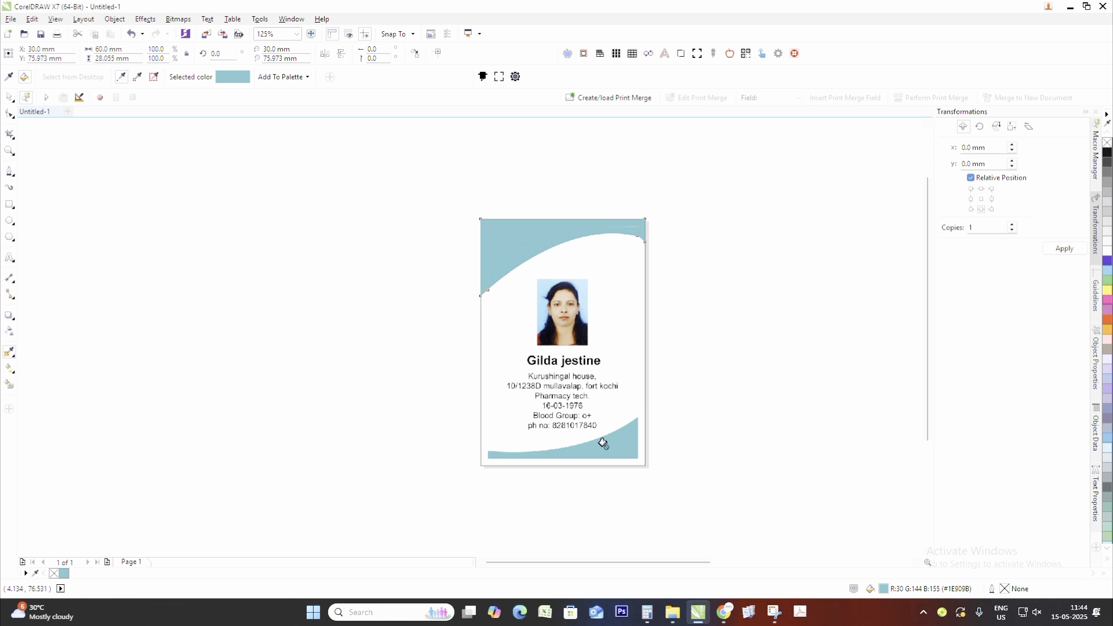
scroll(579, 457, "up", 2)
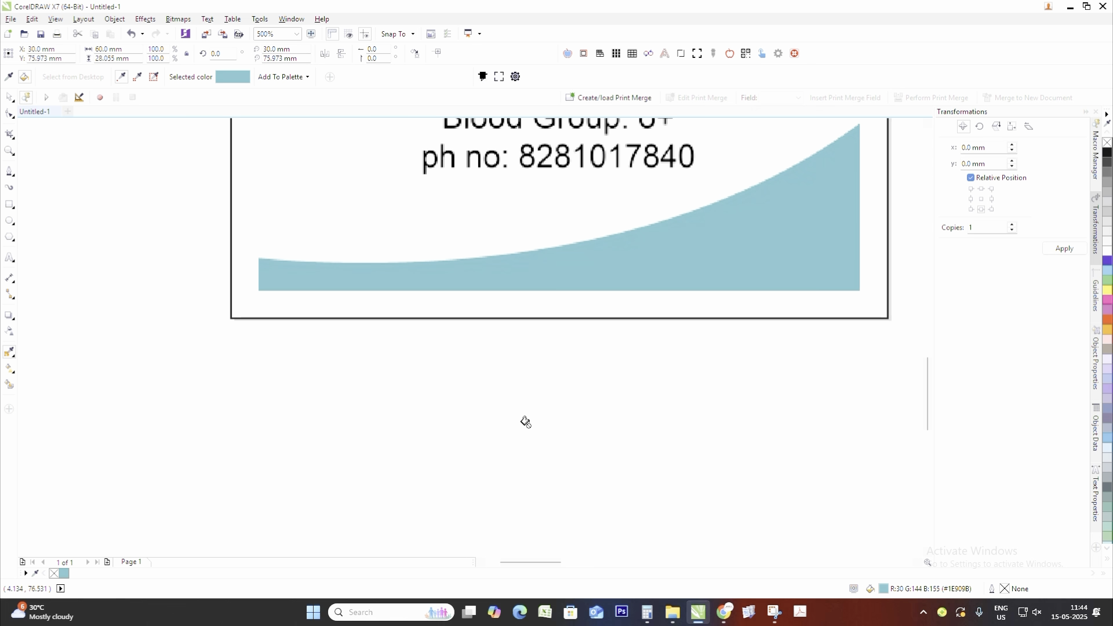
left_click(8, 172)
scroll(169, 219, "up", 4)
scroll(529, 380, "up", 2)
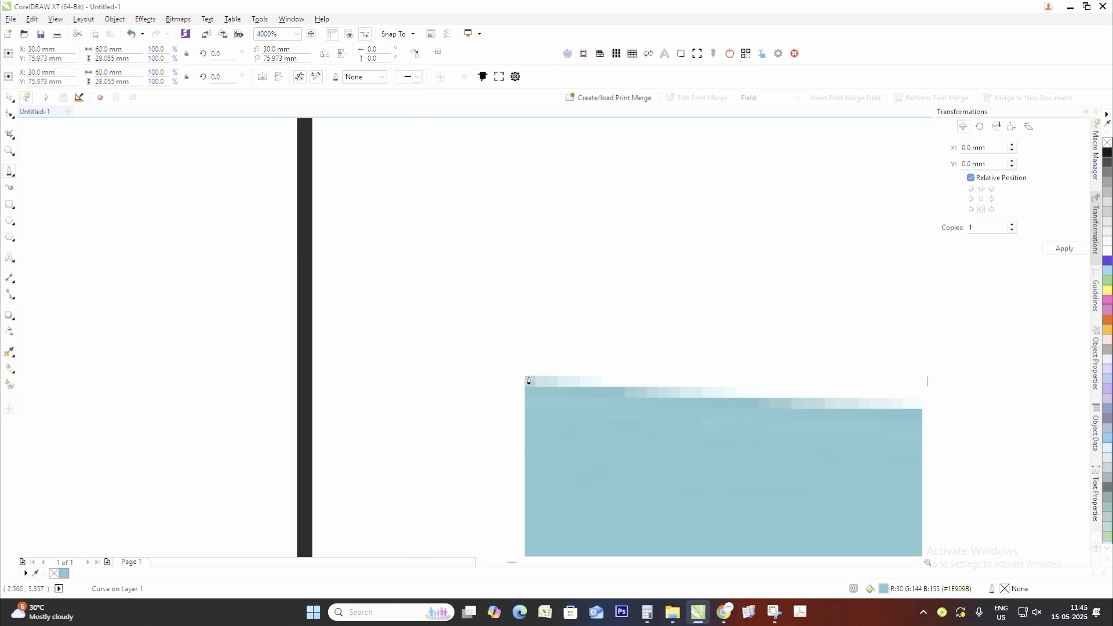
left_click_drag(527, 380, 267, 248)
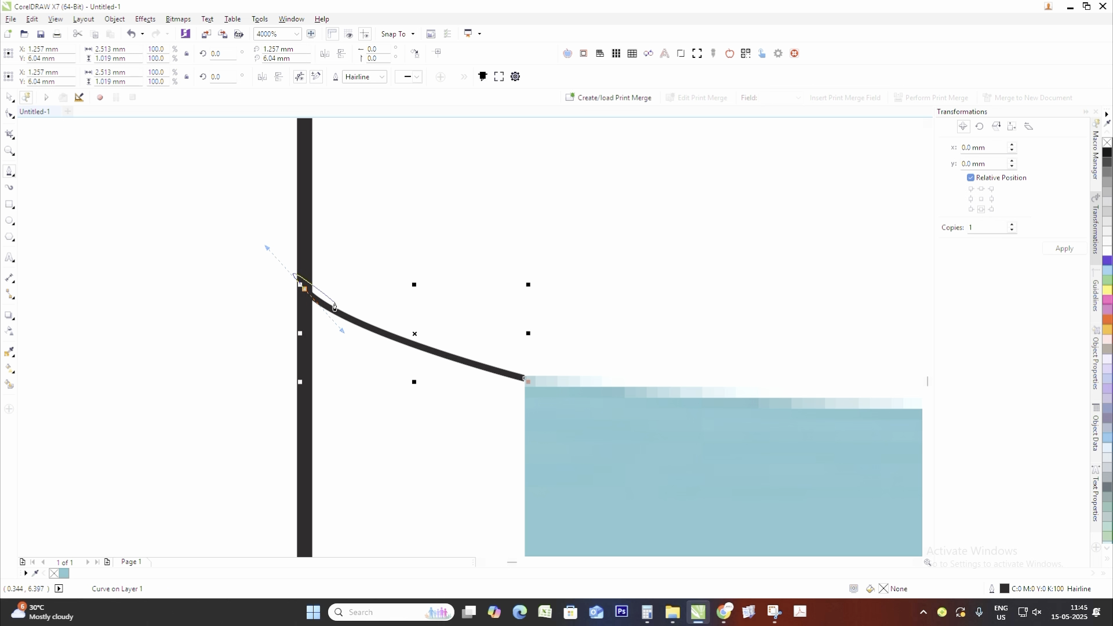
left_click(305, 291)
scroll(305, 291, "down", 2)
scroll(403, 295, "up", 3)
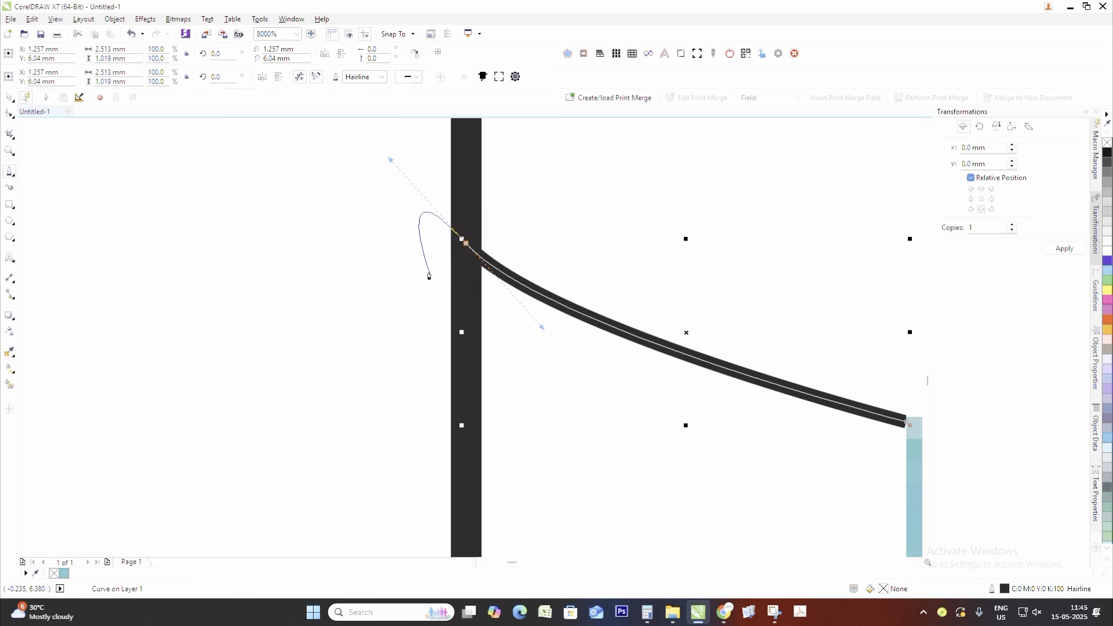
left_click(466, 244)
- Continue the footer outline down to the page's lower-left corner and straight across to its lower-right corner
scroll(465, 244, "down", 3)
scroll(491, 383, "up", 2)
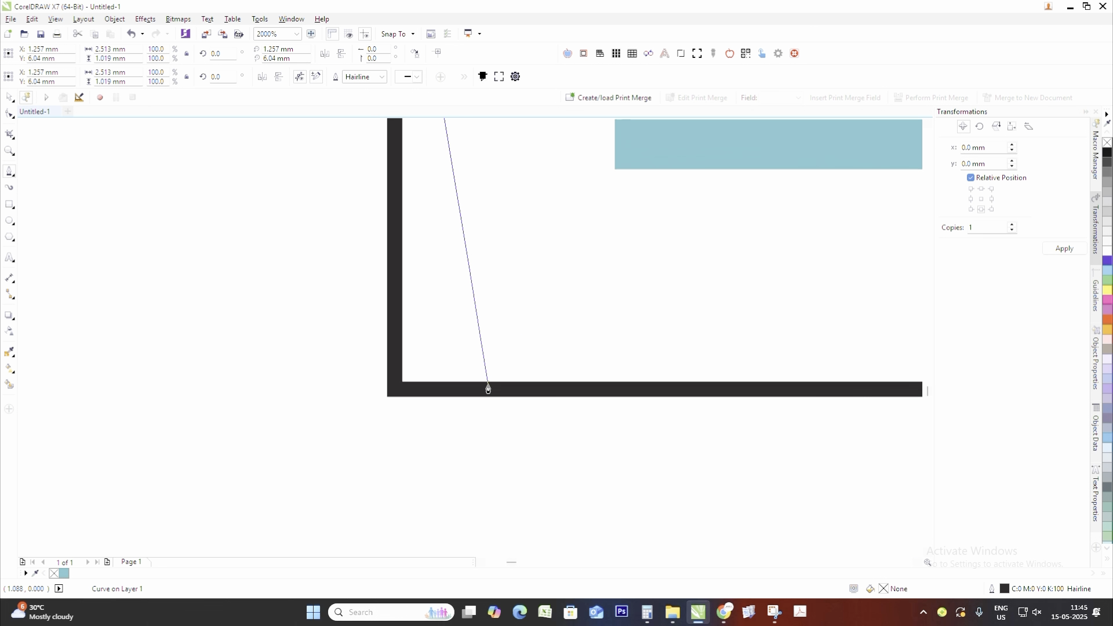
left_click(397, 392)
scroll(750, 355, "down", 6)
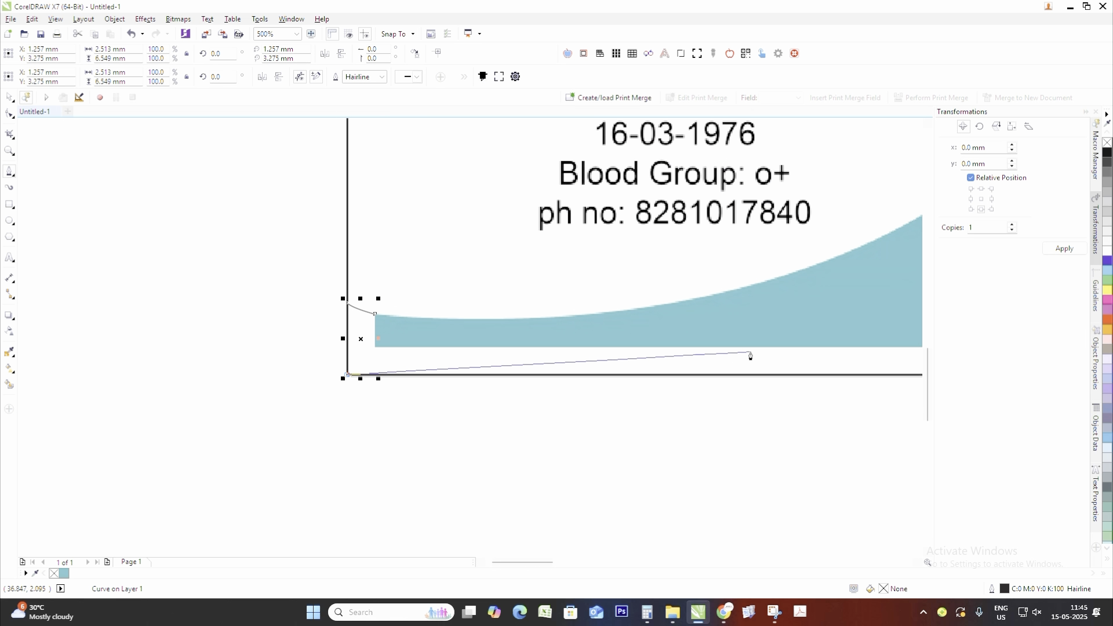
scroll(419, 379, "up", 7)
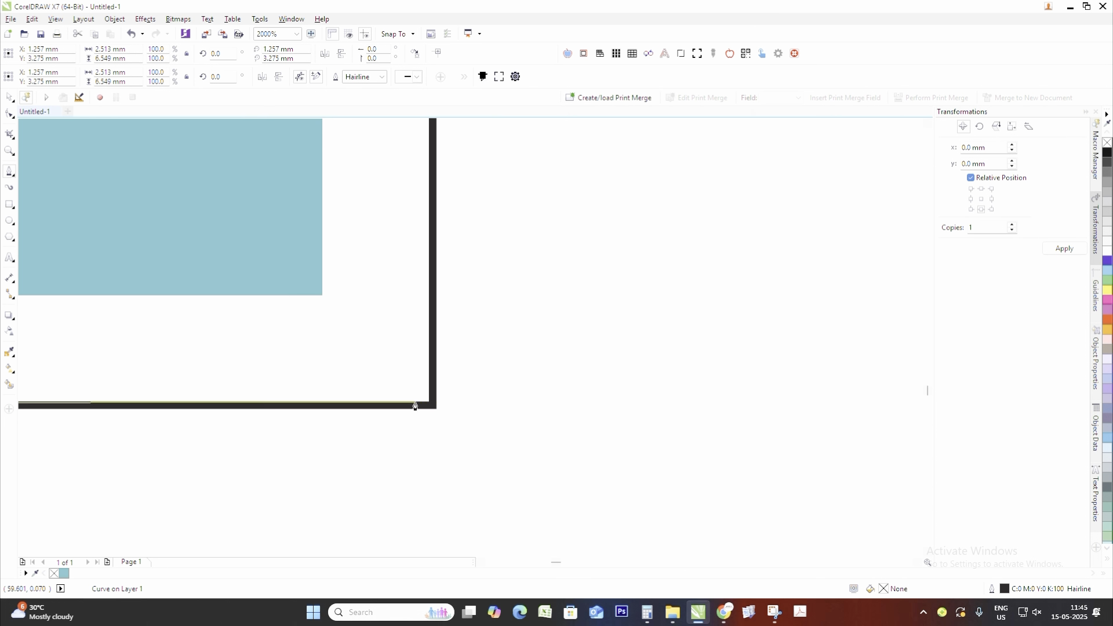
left_click(481, 416)
scroll(481, 416, "down", 5)
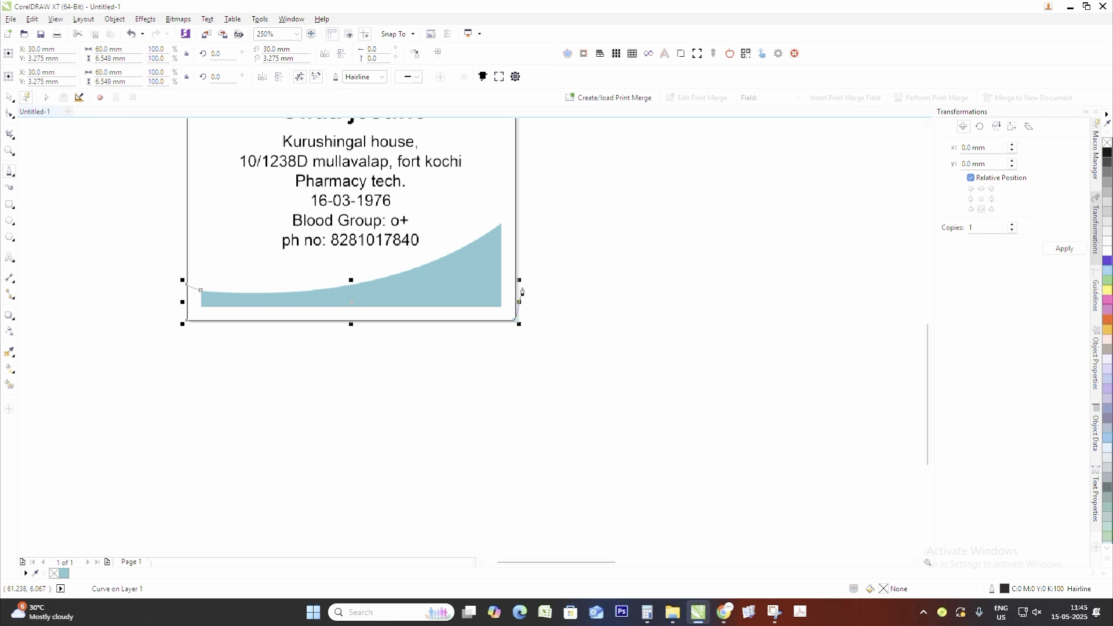
- Extend the footer outline about 20.3 mm up the right page edge and curve it back to the lower teal shape's upper-right tip
scroll(466, 368, "up", 3)
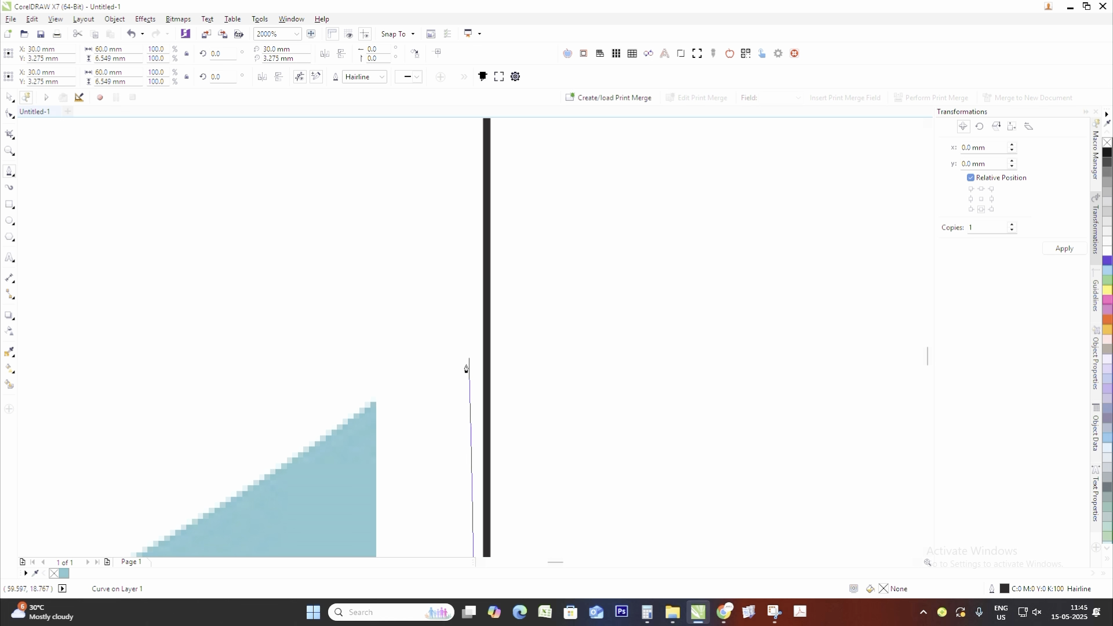
left_click(486, 292)
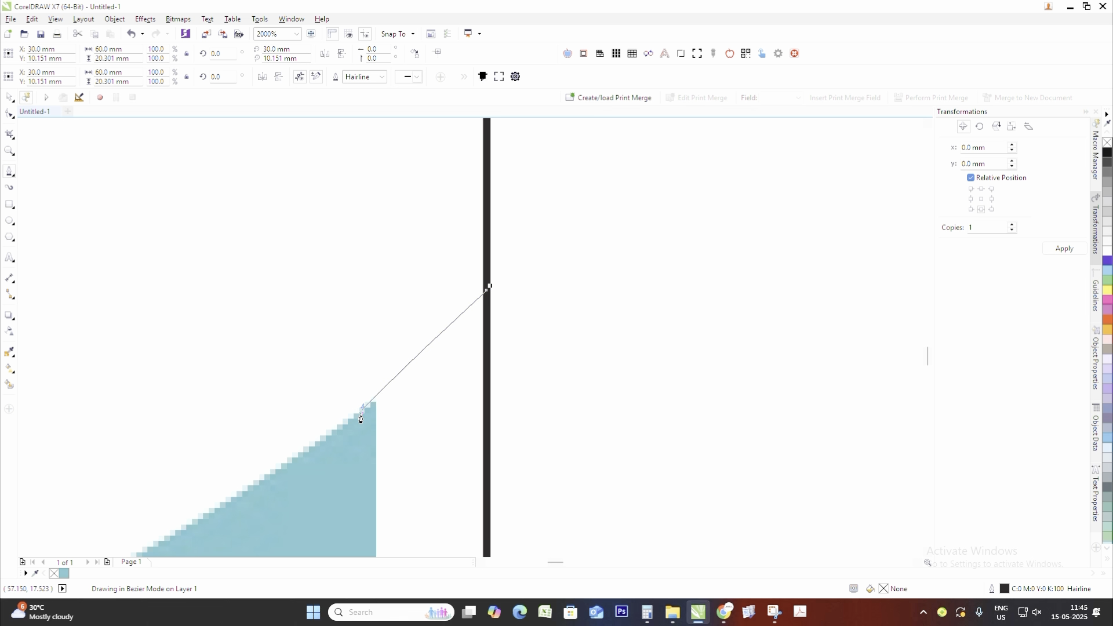
left_click_drag(360, 417, 315, 440)
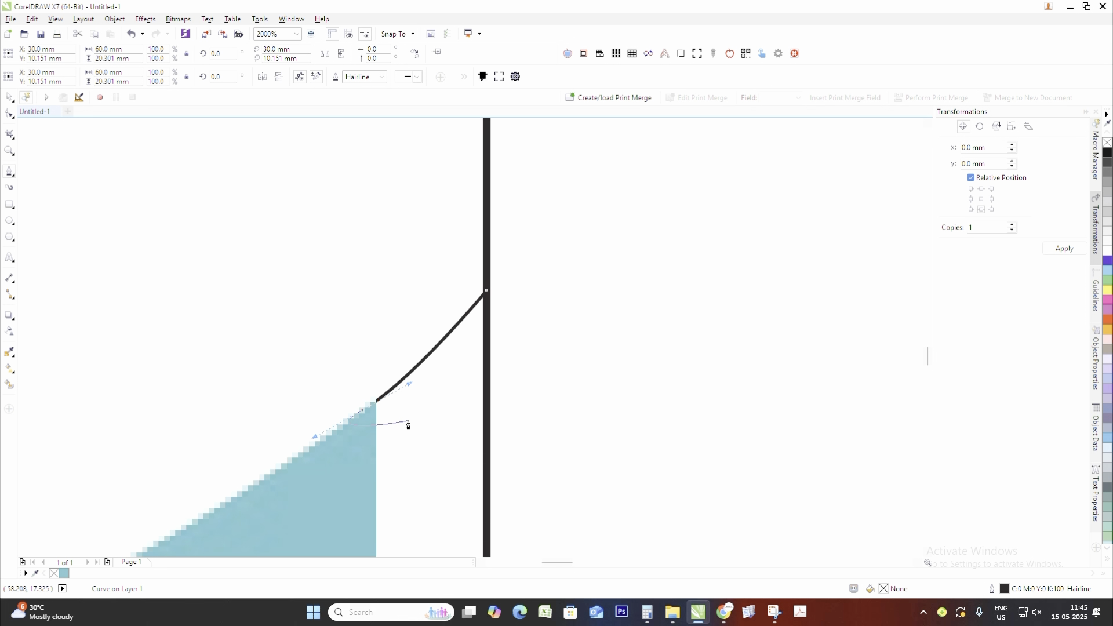
scroll(407, 421, "down", 1)
scroll(404, 418, "up", 2)
scroll(309, 381, "up", 2)
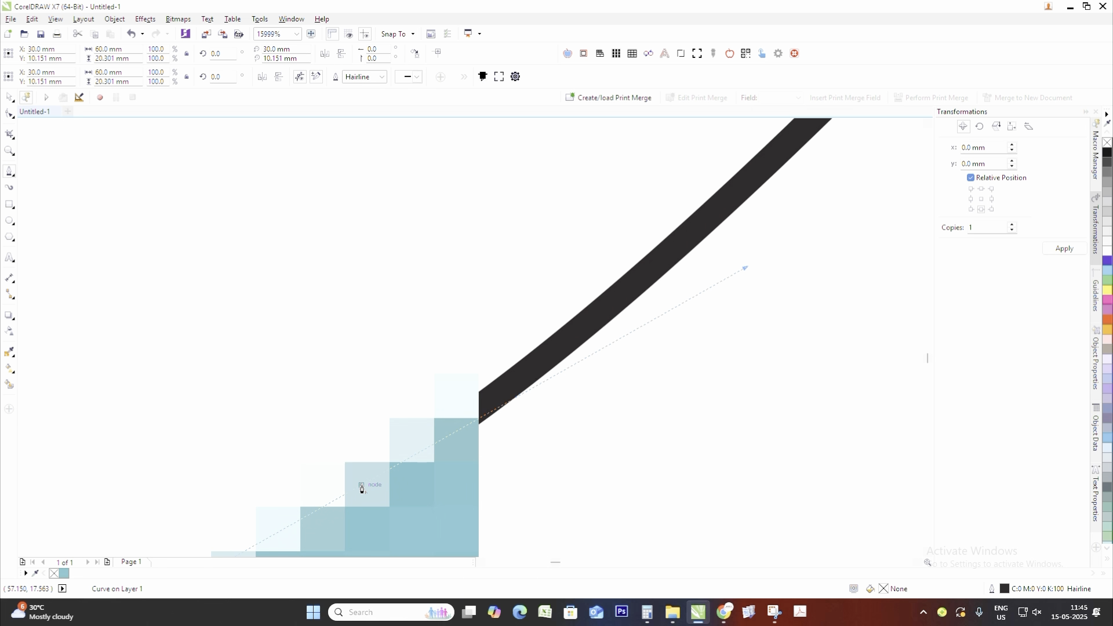
scroll(462, 377, "down", 10)
scroll(457, 478, "up", 3)
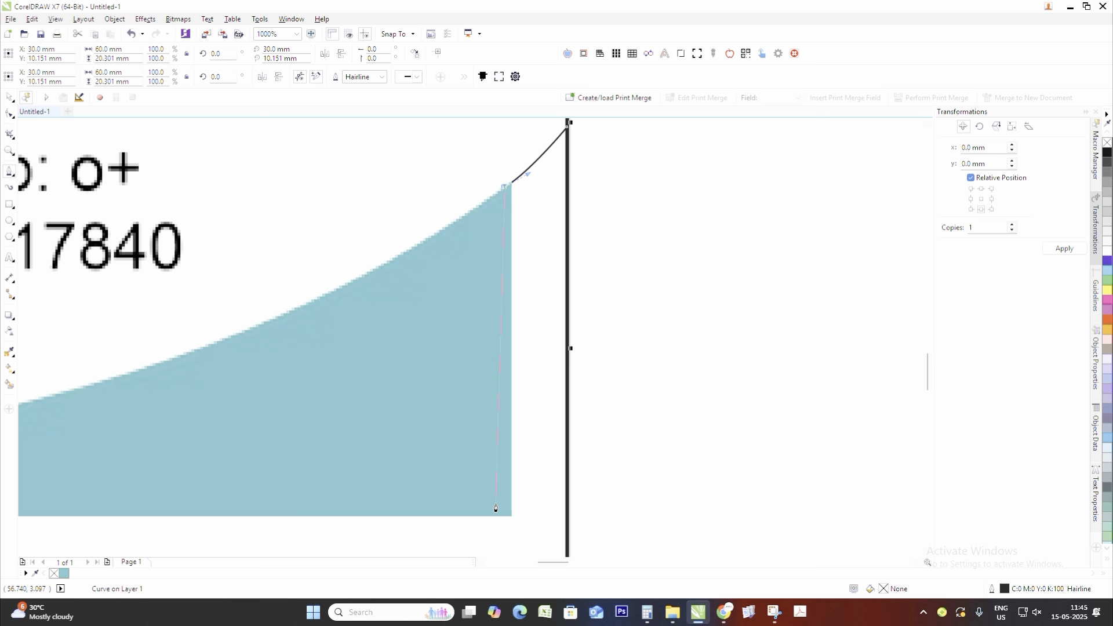
- Close the footer outline at its starting node on the lower teal shape's left tip
scroll(496, 509, "down", 3)
scroll(244, 524, "up", 4)
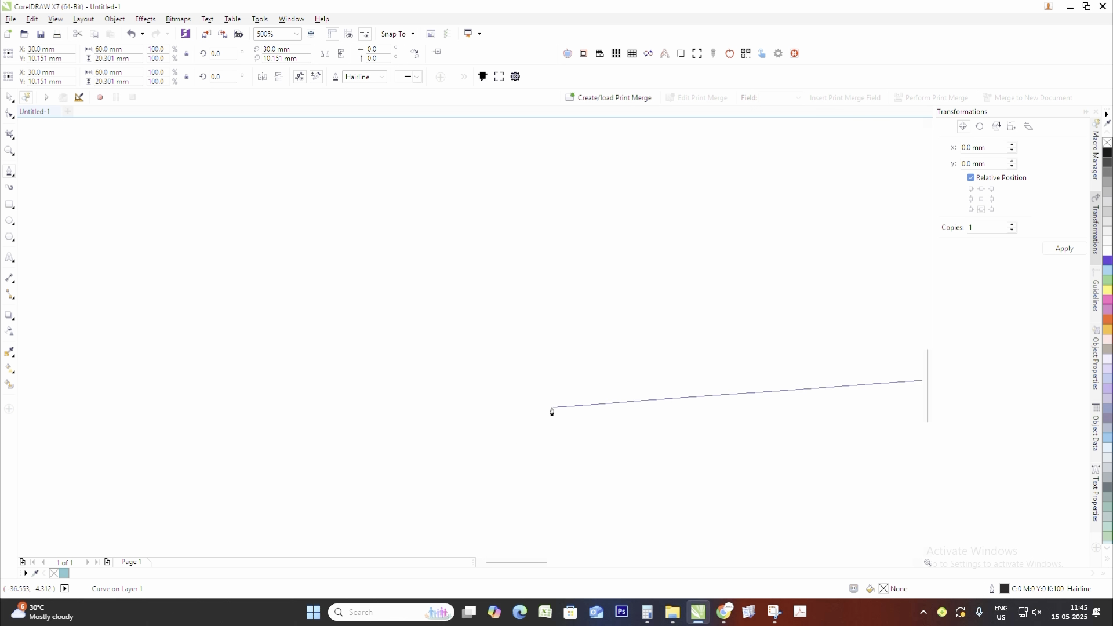
scroll(551, 410, "down", 3)
scroll(597, 400, "up", 2)
scroll(631, 397, "up", 3)
scroll(551, 407, "down", 2)
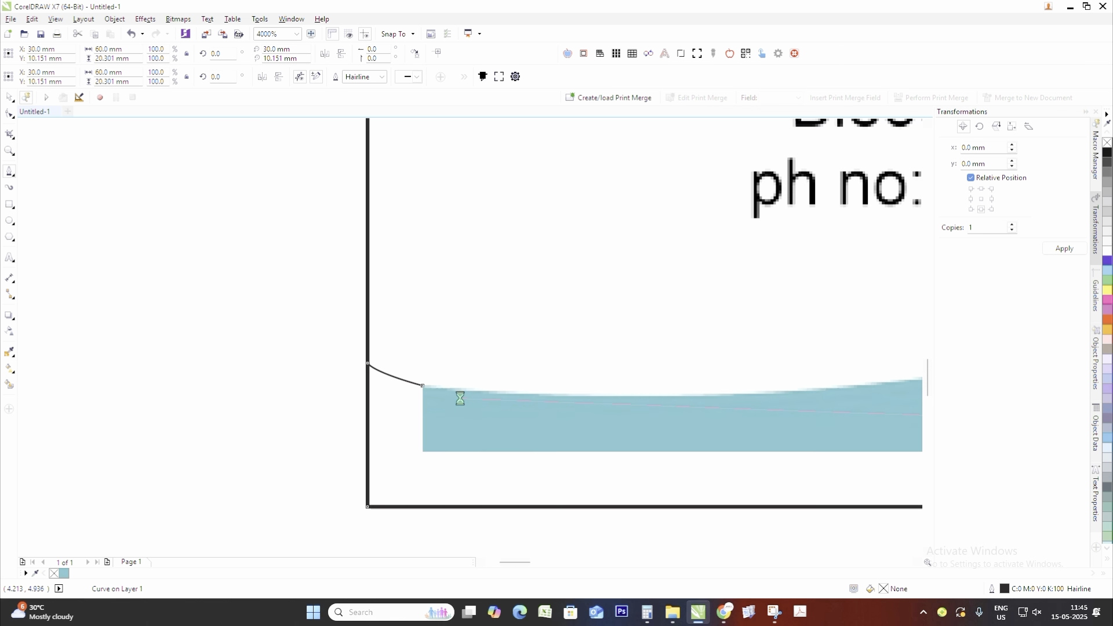
scroll(459, 397, "up", 3)
scroll(379, 298, "down", 2)
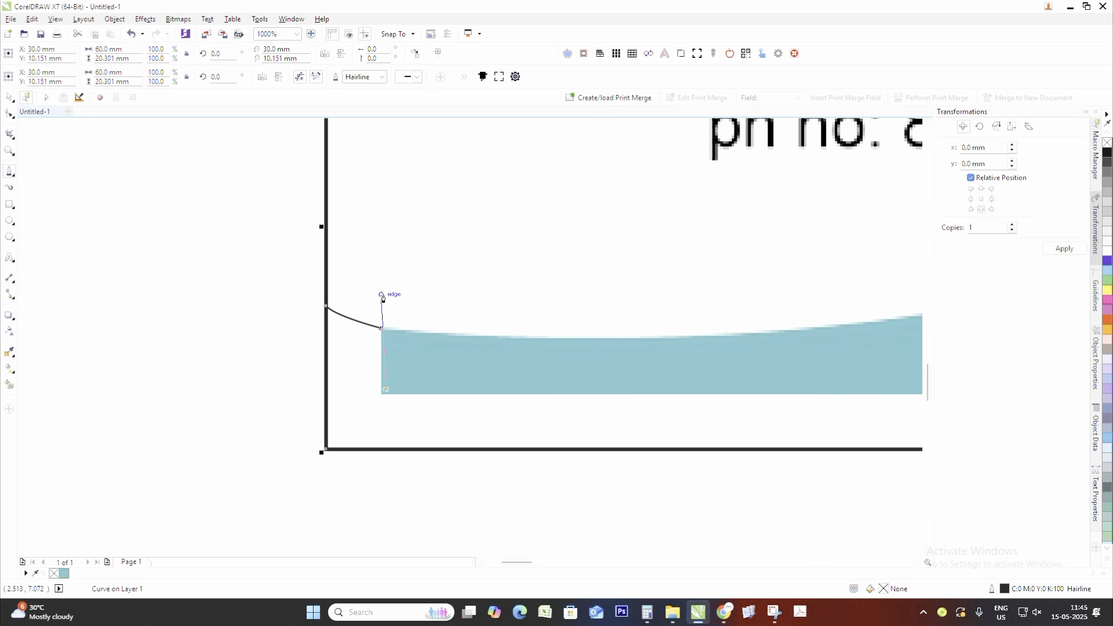
scroll(386, 342, "up", 3)
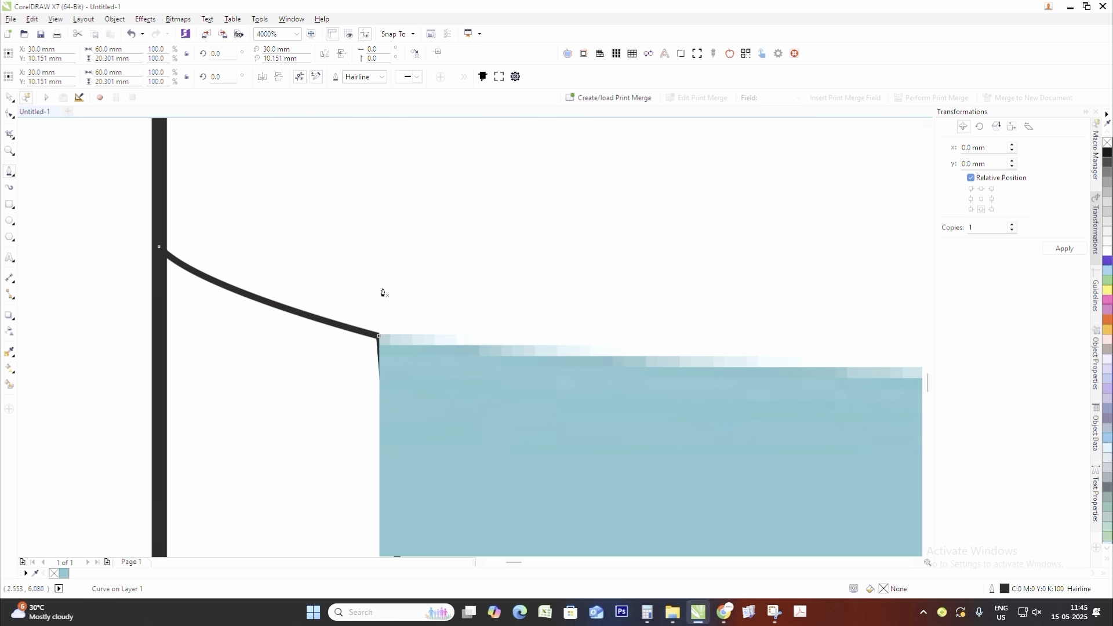
scroll(385, 294, "down", 4)
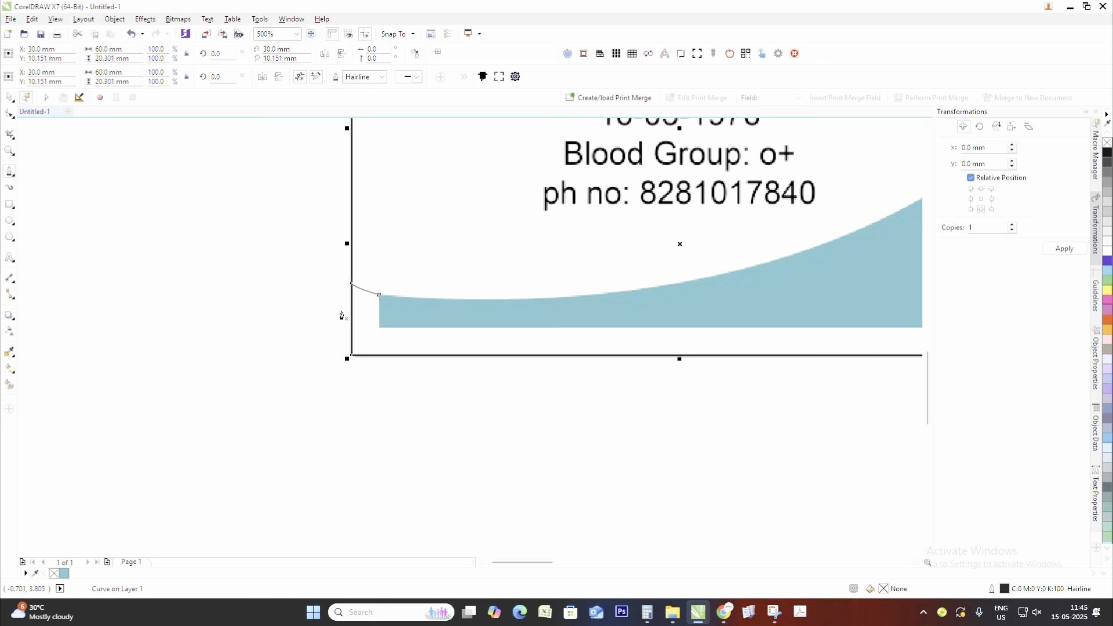
scroll(345, 307, "up", 1)
scroll(421, 301, "down", 1)
scroll(422, 301, "up", 2)
scroll(423, 299, "down", 1)
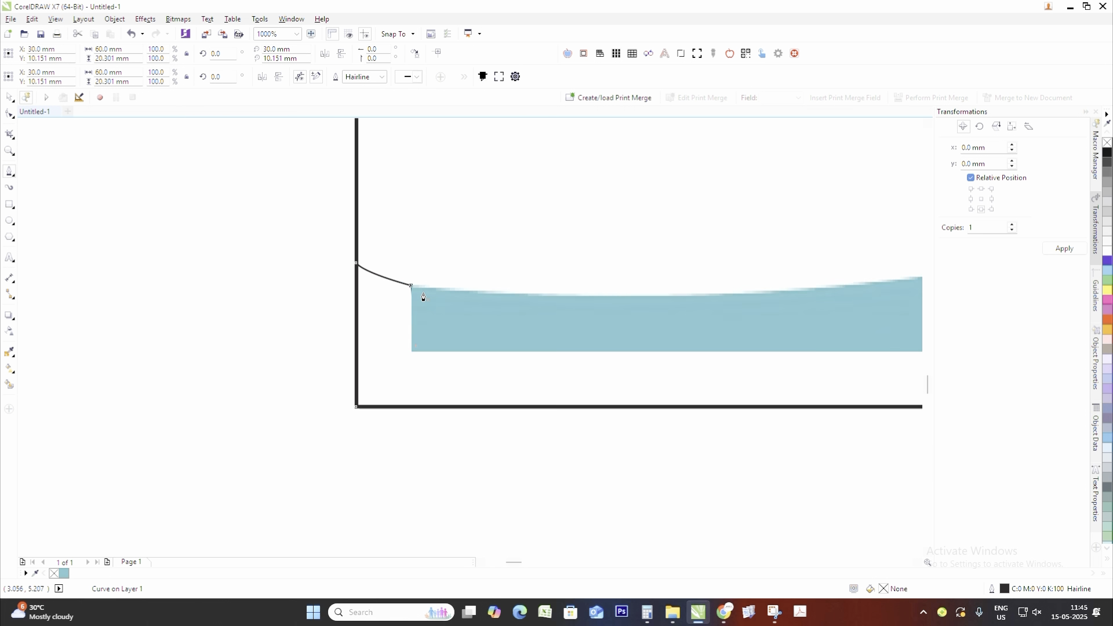
scroll(422, 297, "up", 2)
scroll(384, 299, "down", 1)
scroll(384, 299, "up", 1)
scroll(323, 293, "down", 1)
scroll(322, 293, "down", 1)
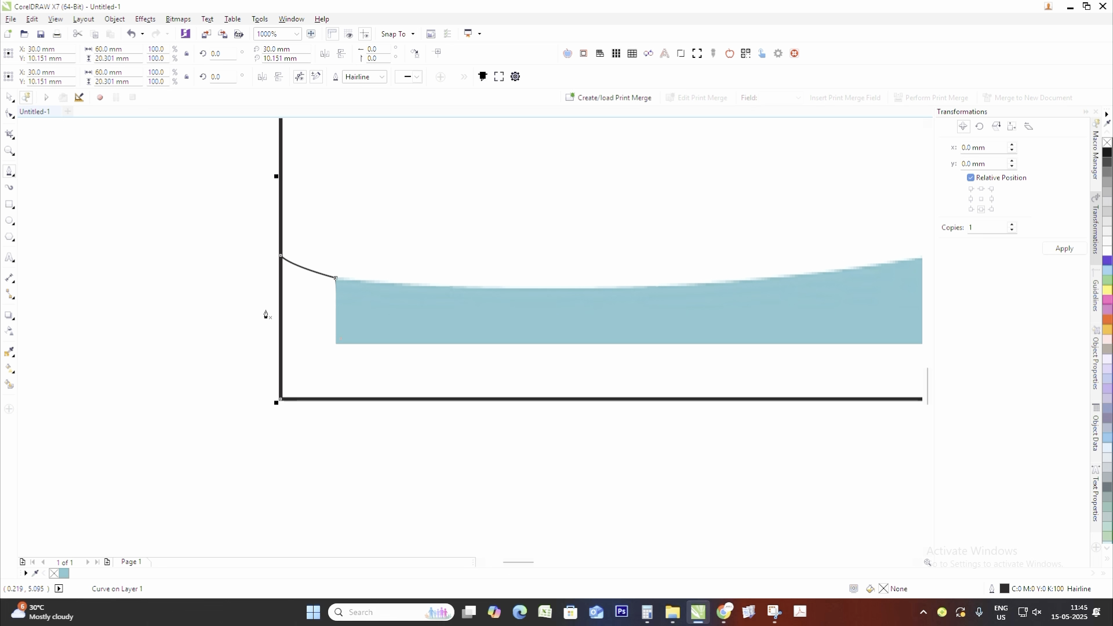
- Fill the closed footer shape with the teal sampled from the original footer and remove its outline
left_click(10, 352)
left_click(366, 311)
left_click(302, 311)
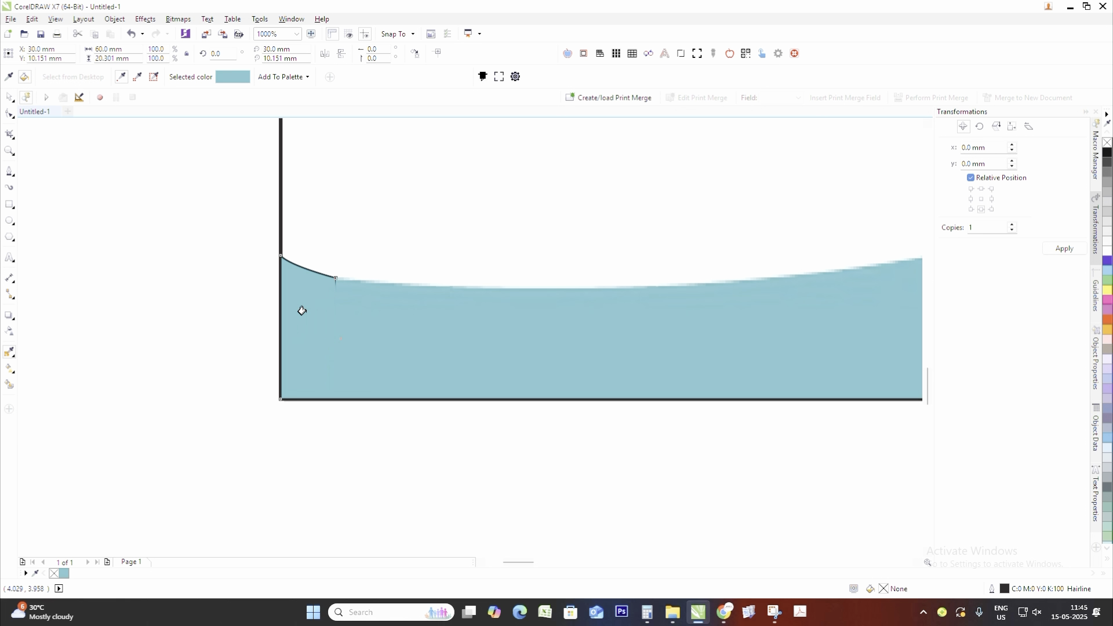
scroll(301, 311, "down", 2)
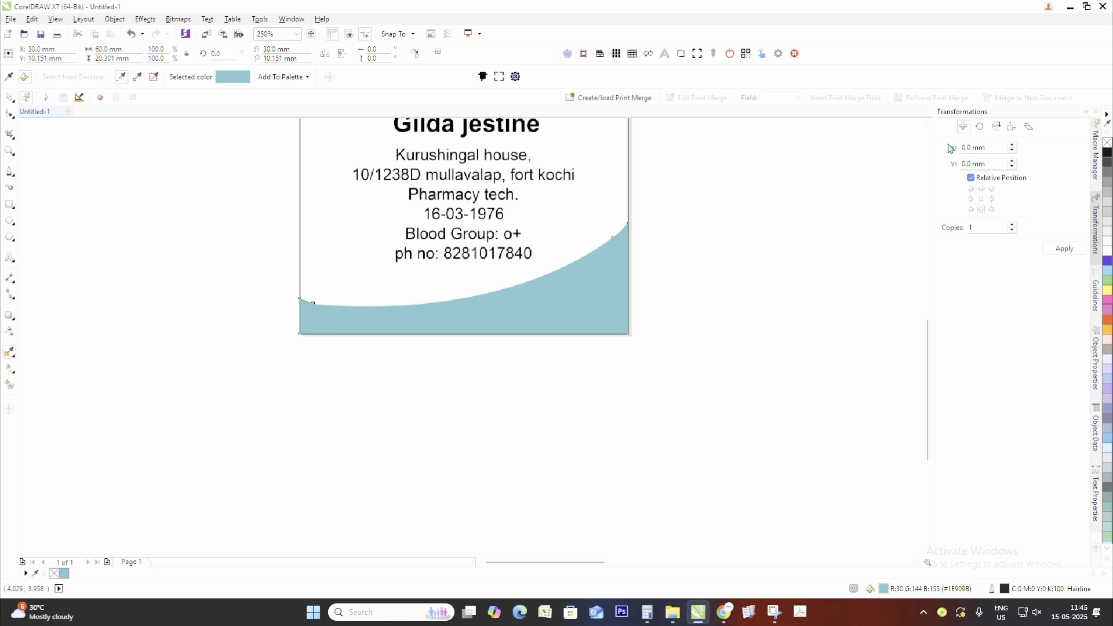
right_click(1106, 143)
scroll(616, 264, "up", 2)
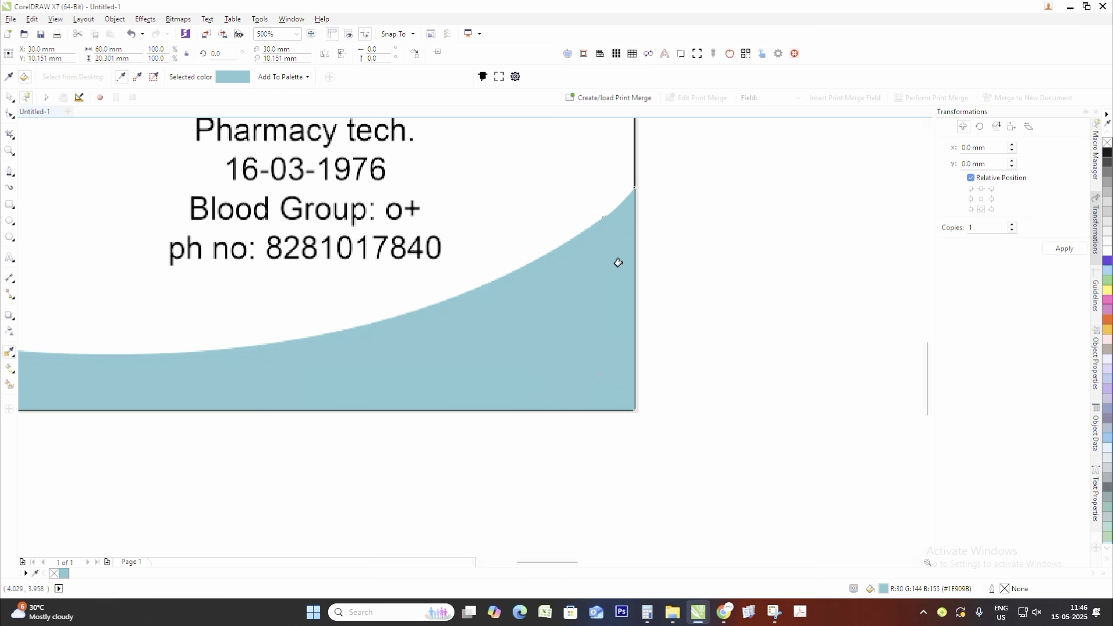
scroll(633, 290, "down", 1)
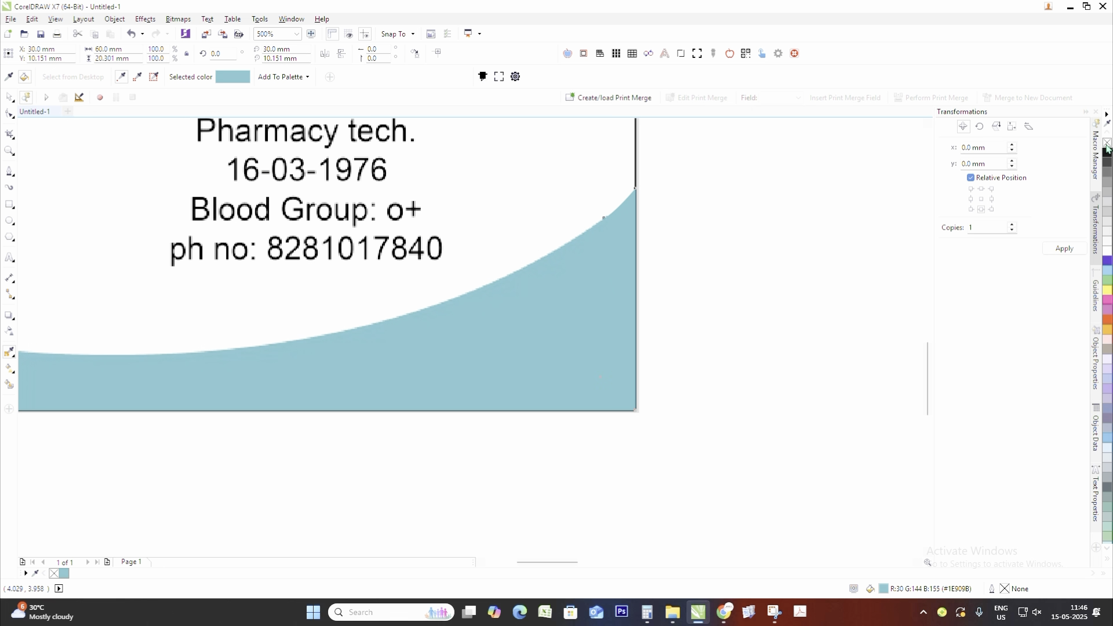
- Select the teal footer and header shapes together and copy them
scroll(602, 283, "down", 4)
scroll(592, 225, "up", 2)
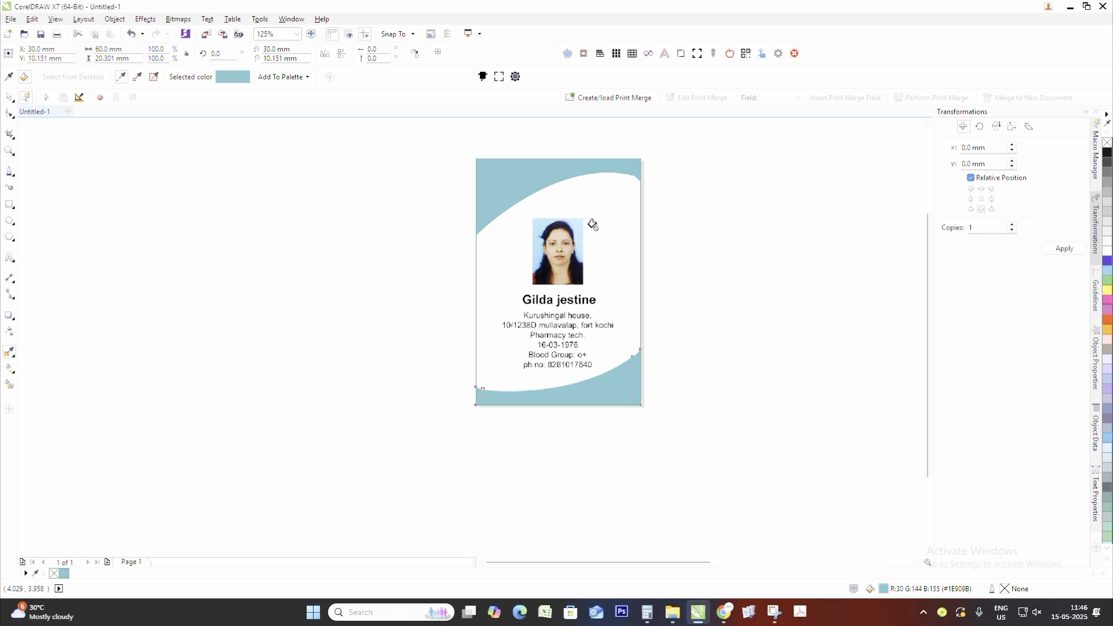
left_click(5, 99)
left_click(273, 209)
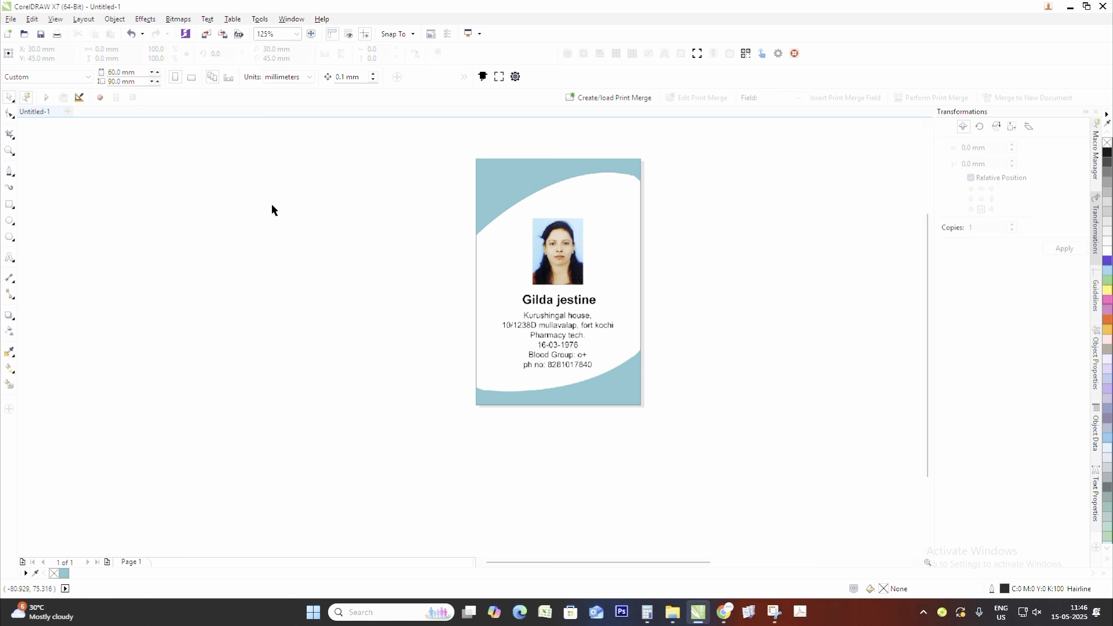
left_click(633, 404)
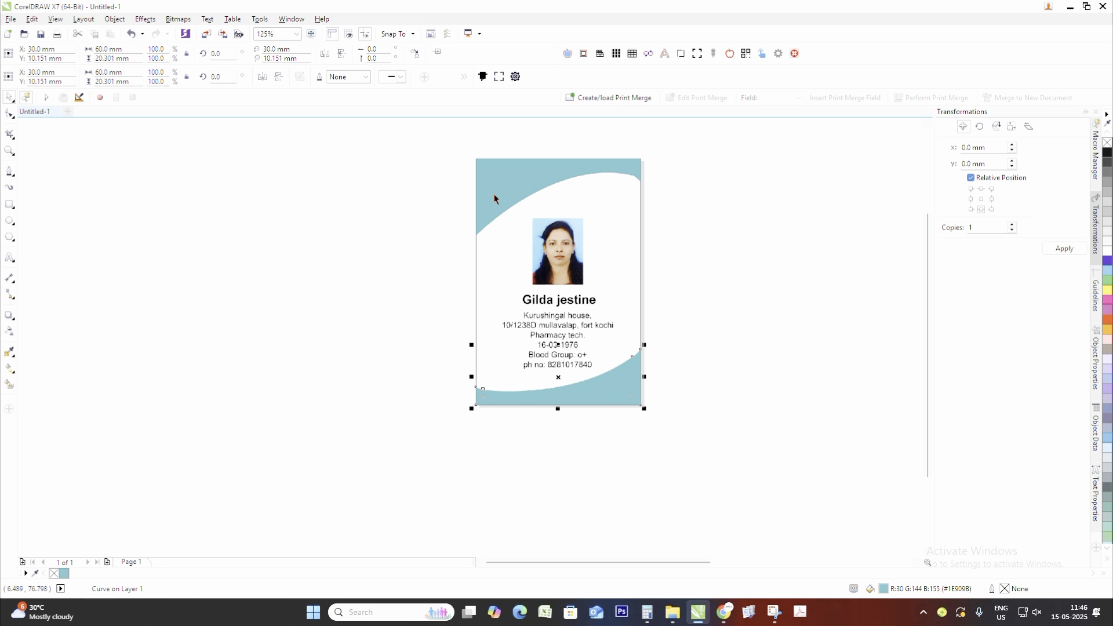
left_click(491, 164, "shift")
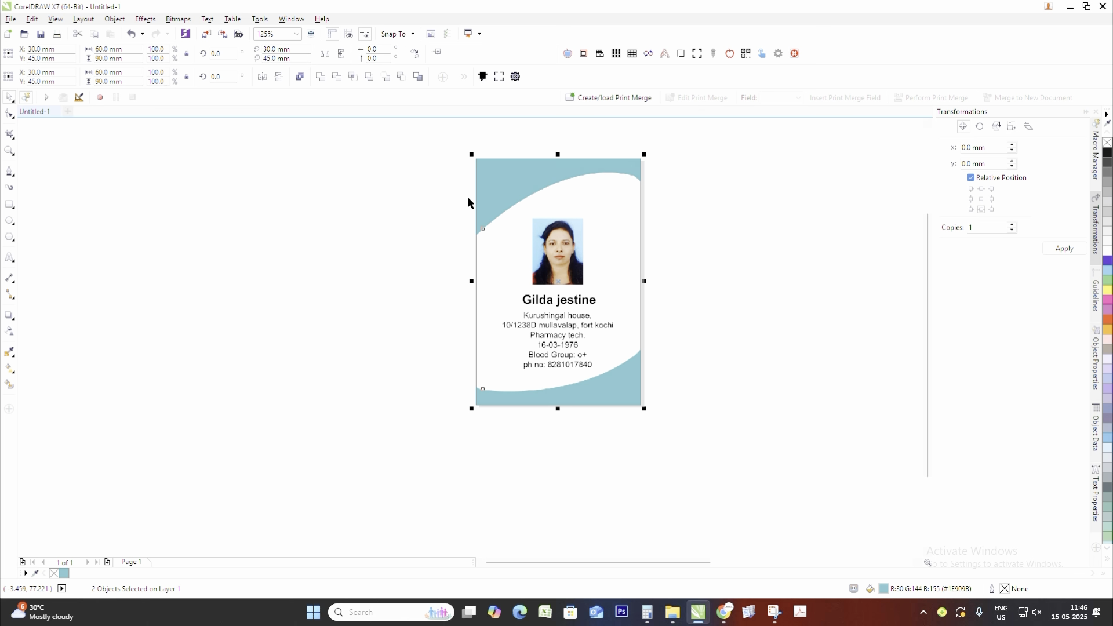
key("ctrl+c")
scroll(549, 285, "down", 6)
left_click_drag(549, 284, 538, 291)
key("ctrl+z")
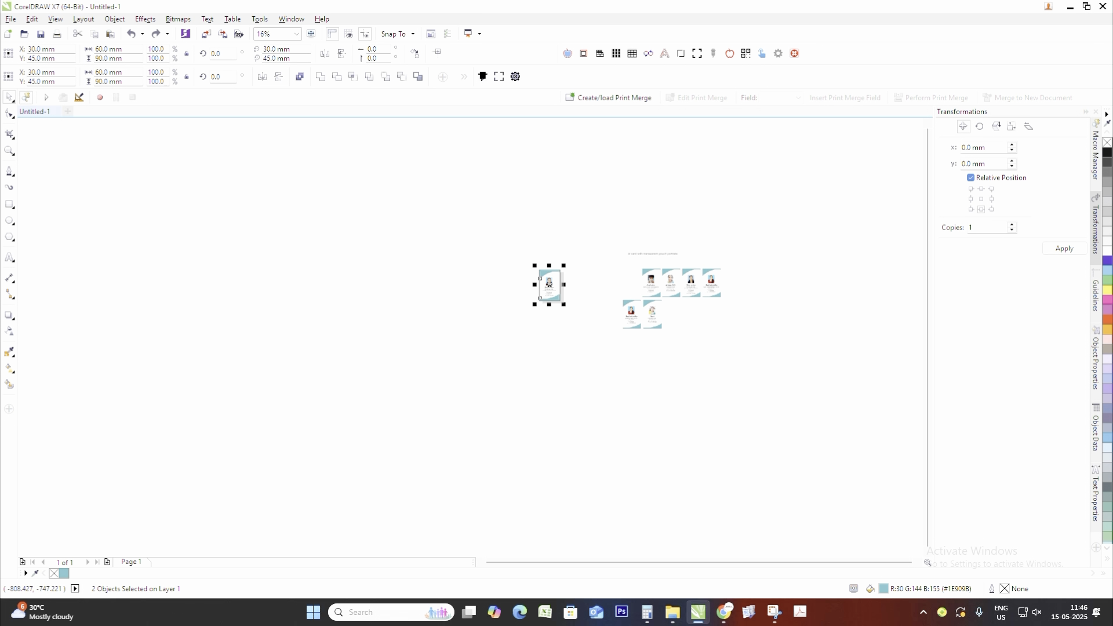
left_click(333, 398)
- Add a second page and centre the first ID card of the lower row on it
scroll(552, 274, "up", 2)
scroll(477, 291, "down", 1)
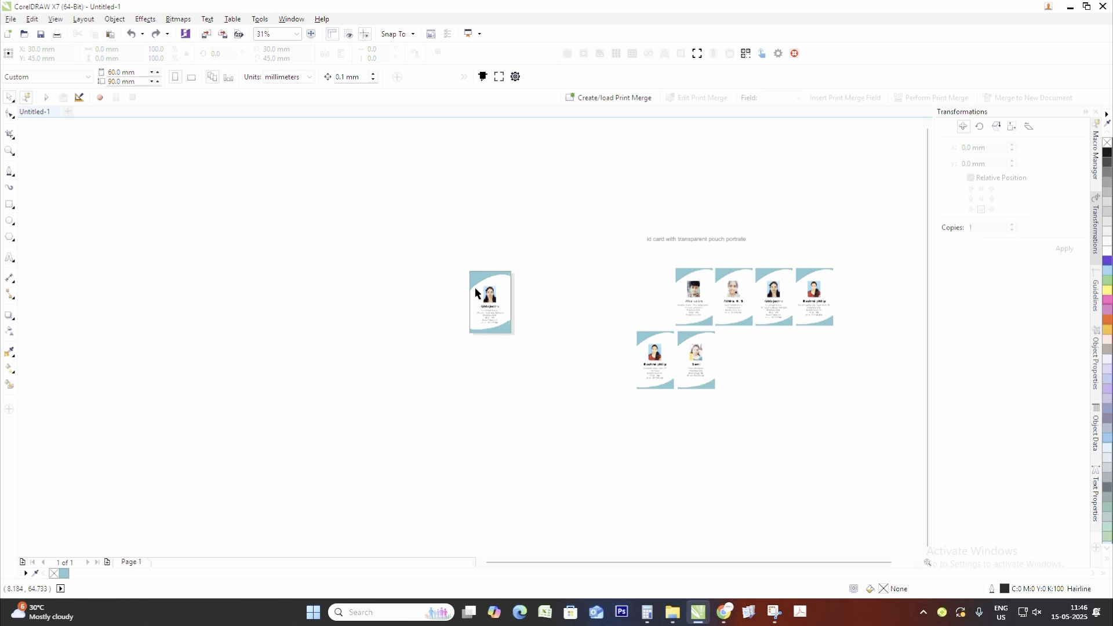
scroll(467, 331, "up", 1)
left_click(107, 562)
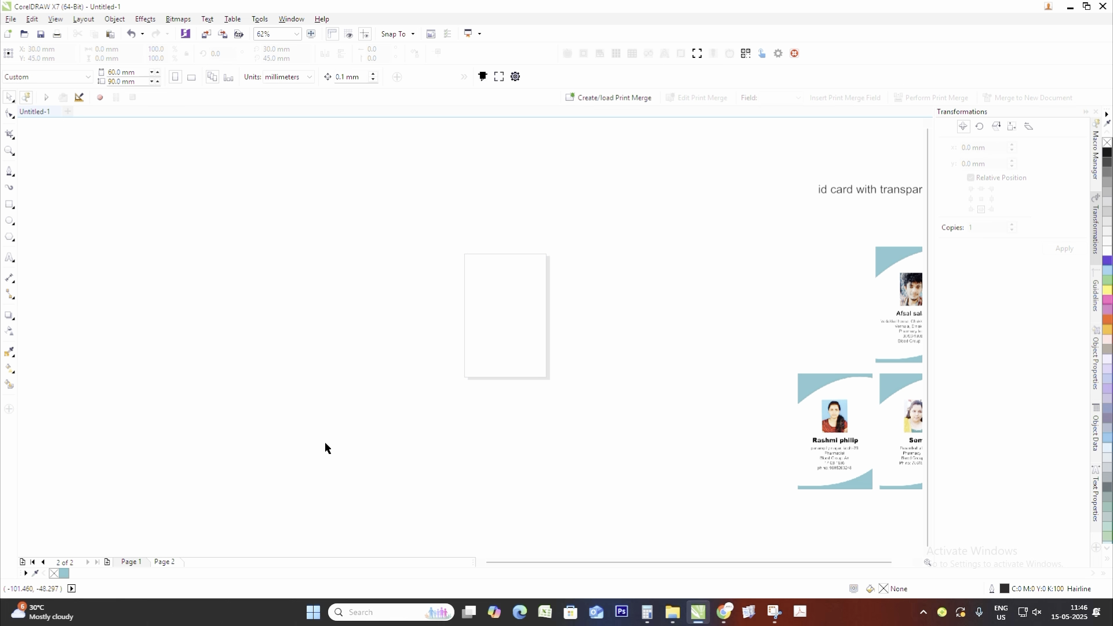
scroll(324, 442, "down", 1)
scroll(389, 437, "up", 1)
left_click(760, 432)
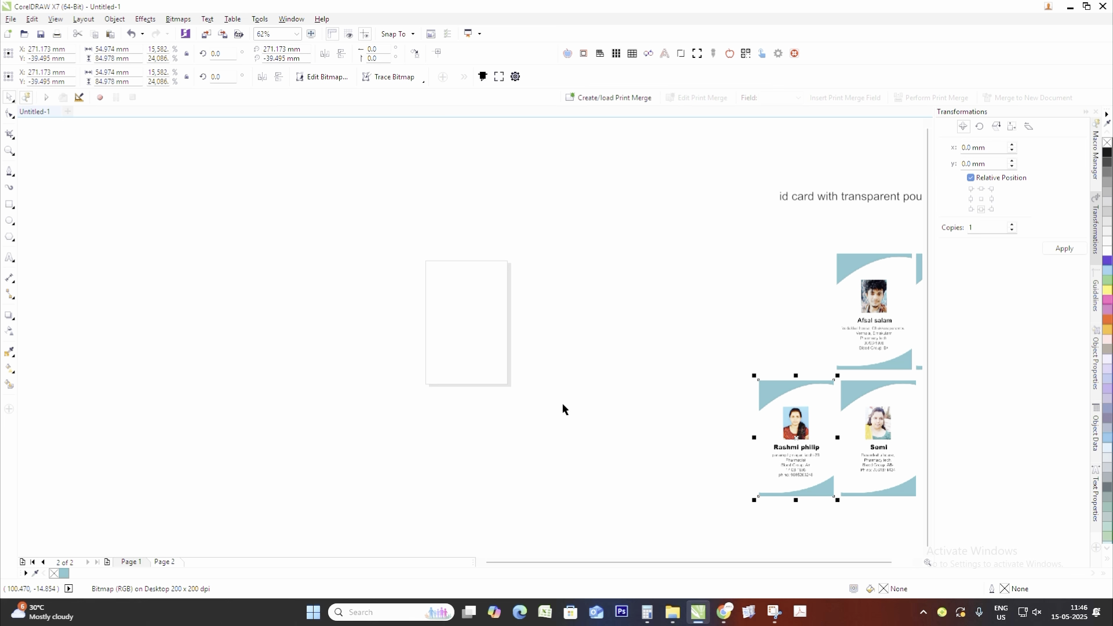
key("p")
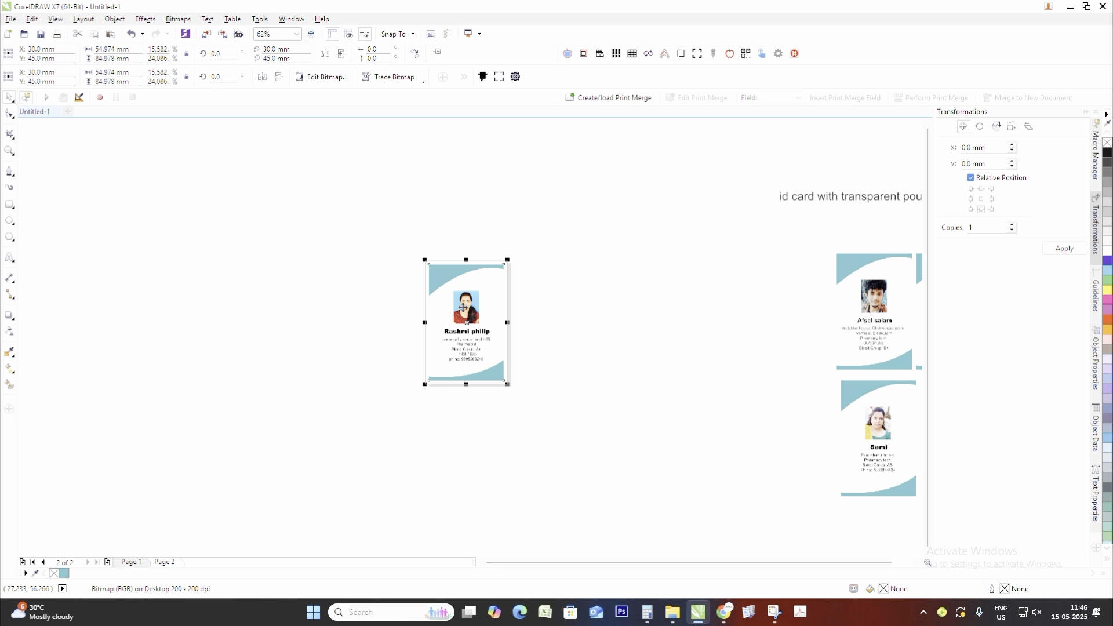
- Add a page-size rectangle to page 2 and paste the copied teal header and footer onto the card
scroll(463, 306, "up", 1)
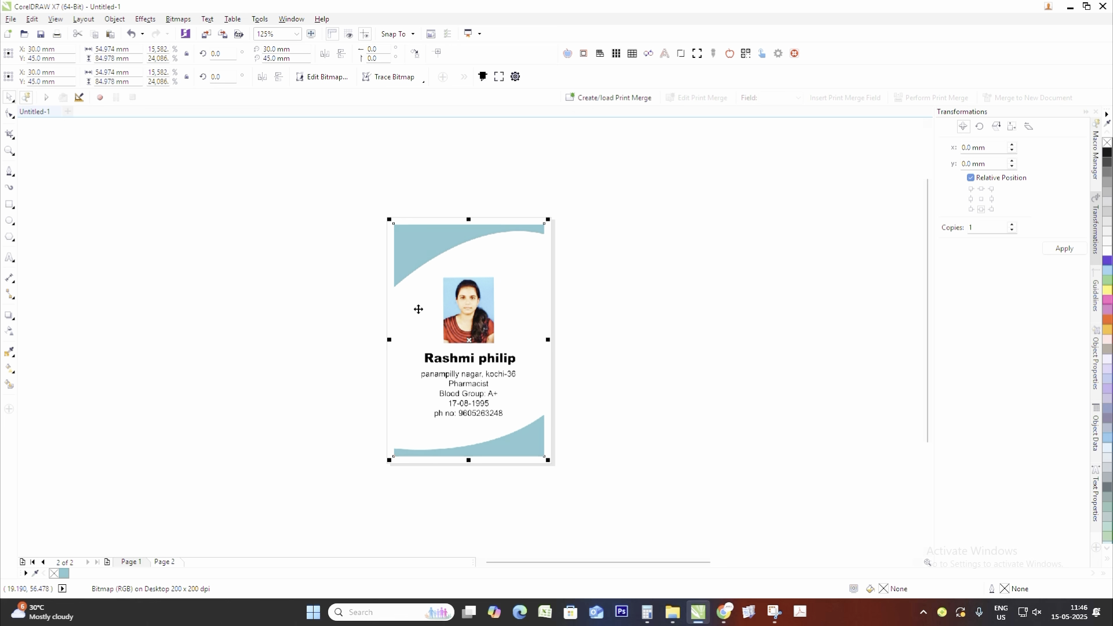
double_click(9, 204)
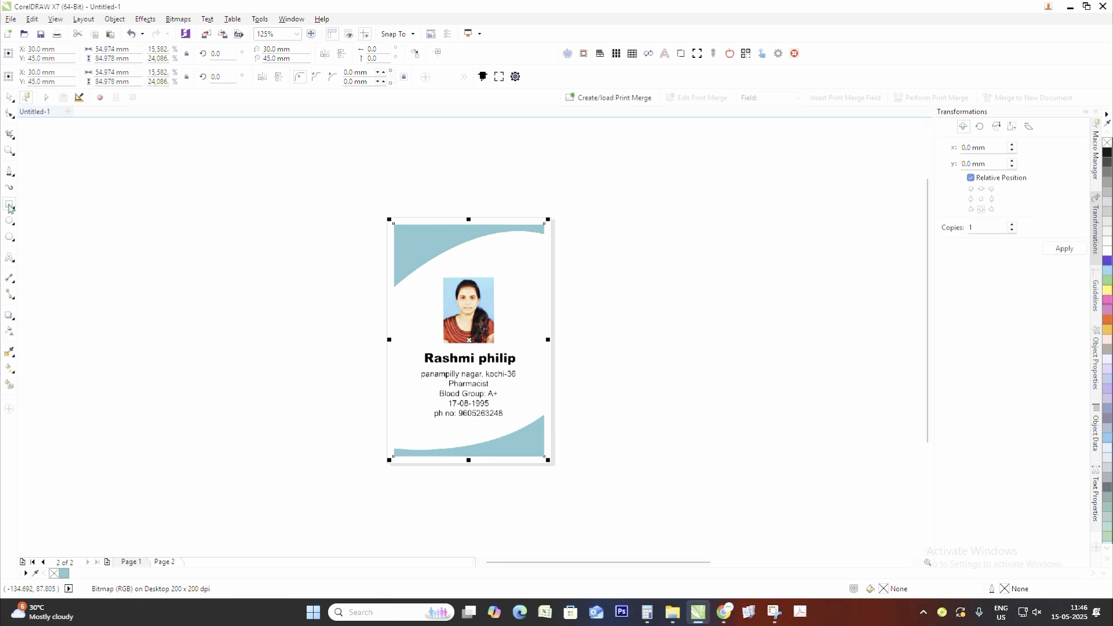
left_click(8, 98)
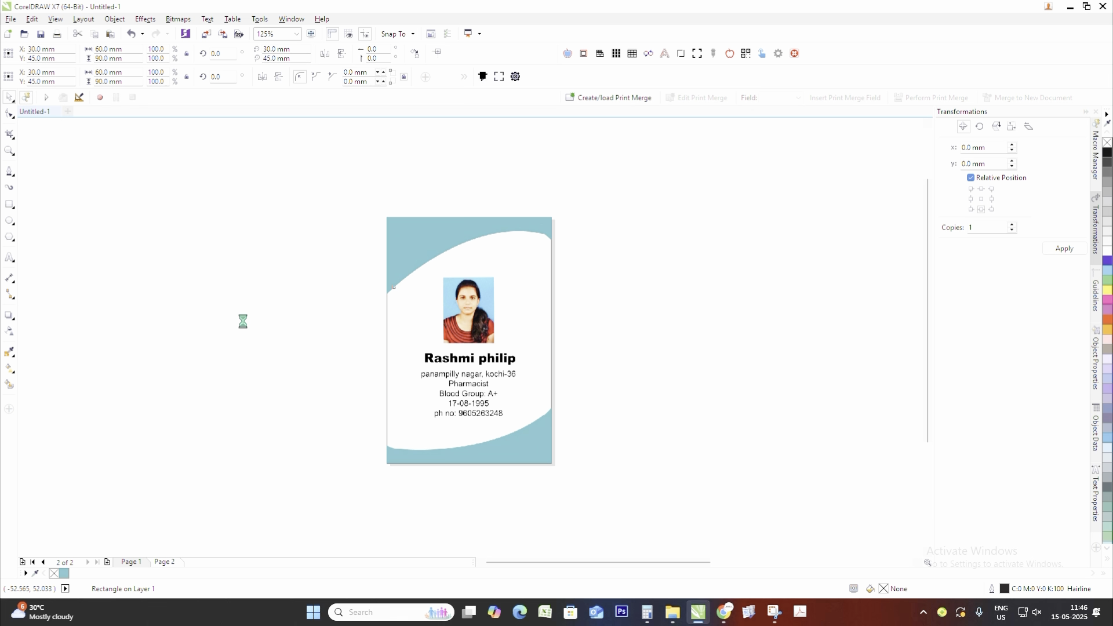
left_click(307, 264)
- Add a third page and centre the remaining lower-row ID card on it
scroll(342, 281, "down", 2)
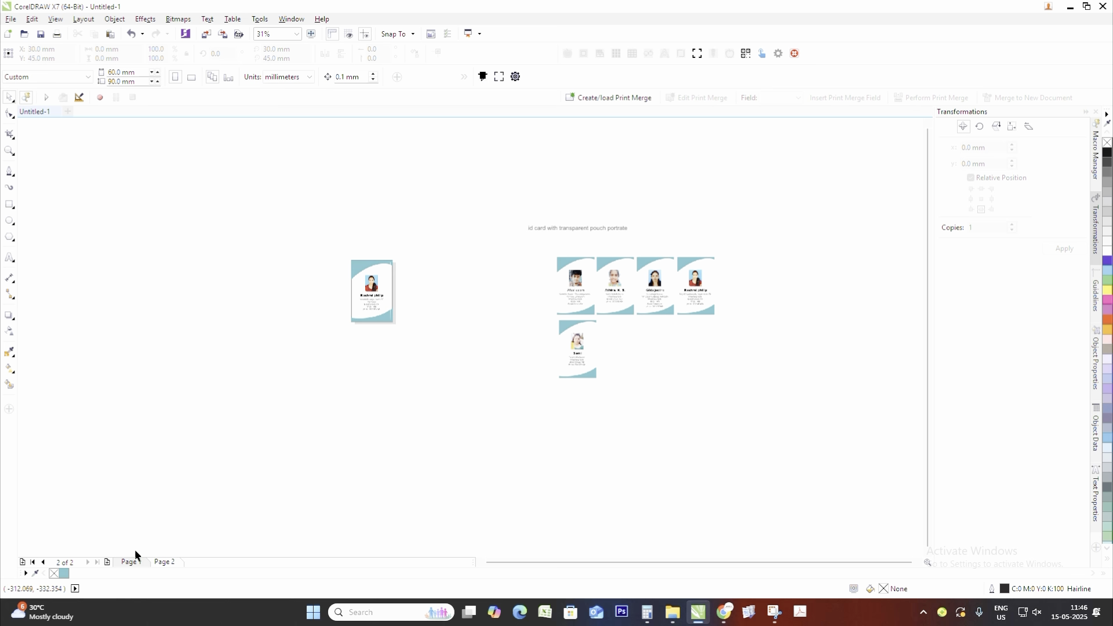
left_click(108, 563)
left_click_drag(670, 427, 555, 316)
key("p")
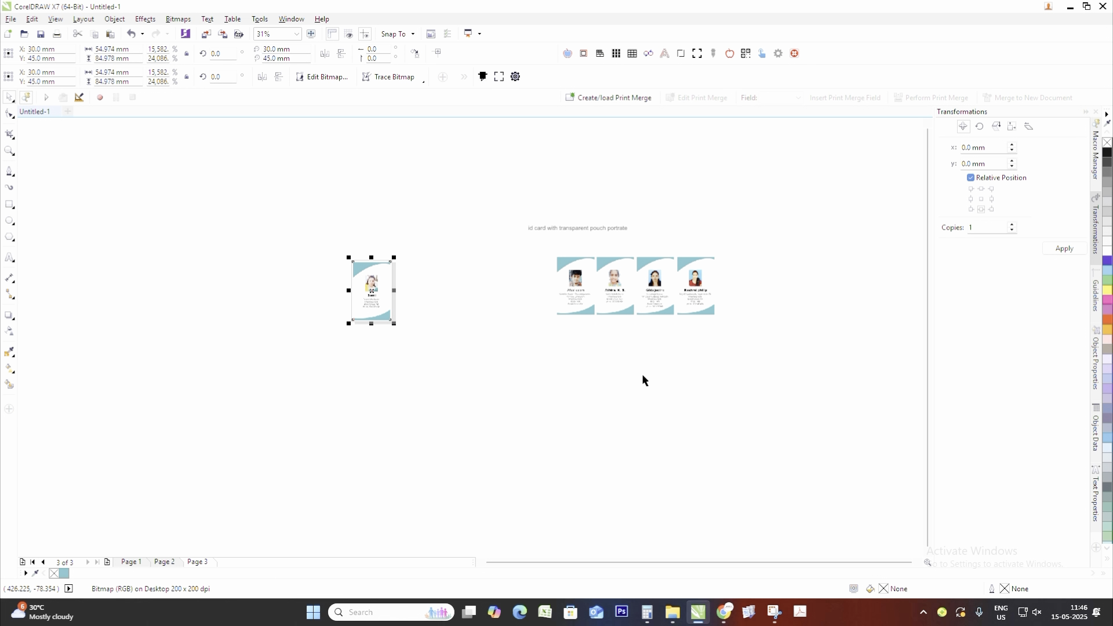
scroll(293, 217, "up", 2)
scroll(375, 232, "down", 1)
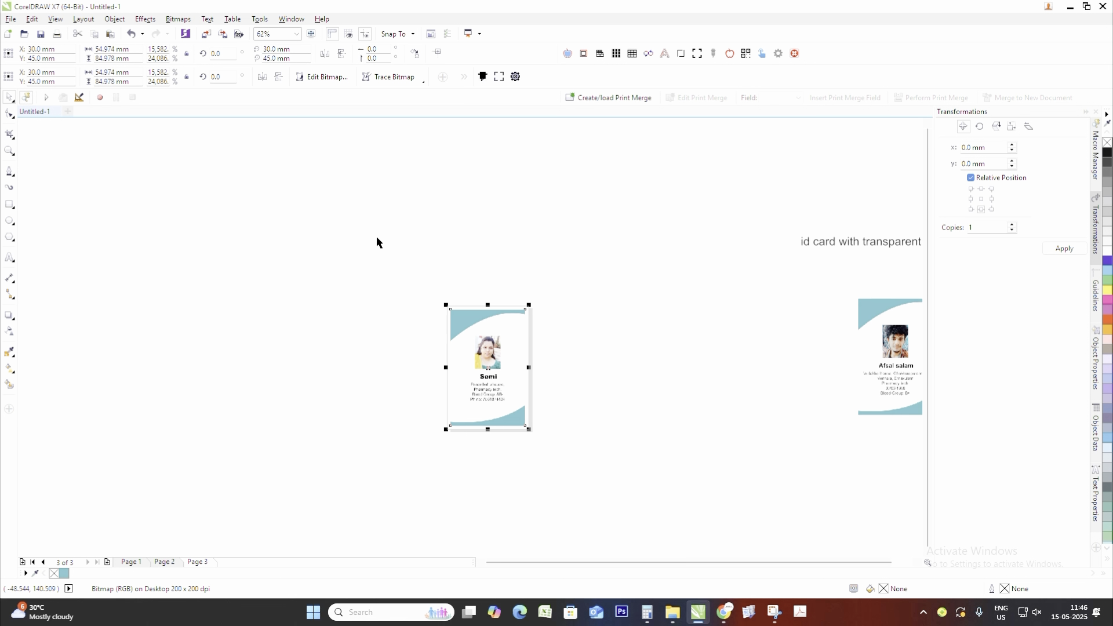
- Add a page-size rectangle to page 3 and paste the teal header and footer onto its card
double_click(8, 205)
key("space")
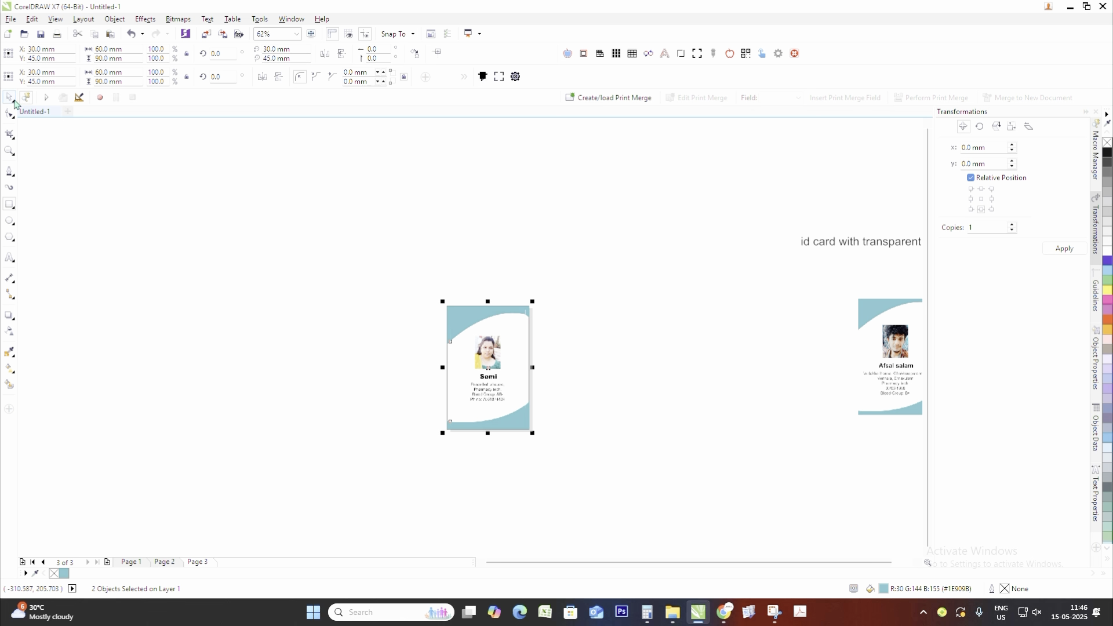
left_click(390, 394)
- Add a fourth page and centre the first ID card of the remaining row on it
left_click(106, 562)
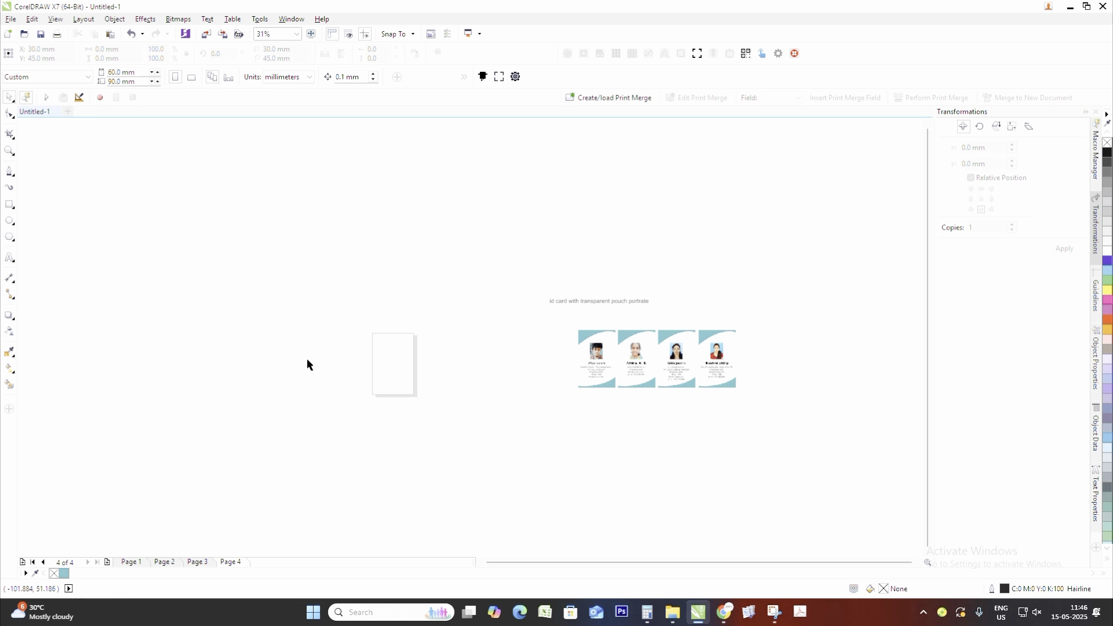
left_click_drag(814, 365, 402, 360)
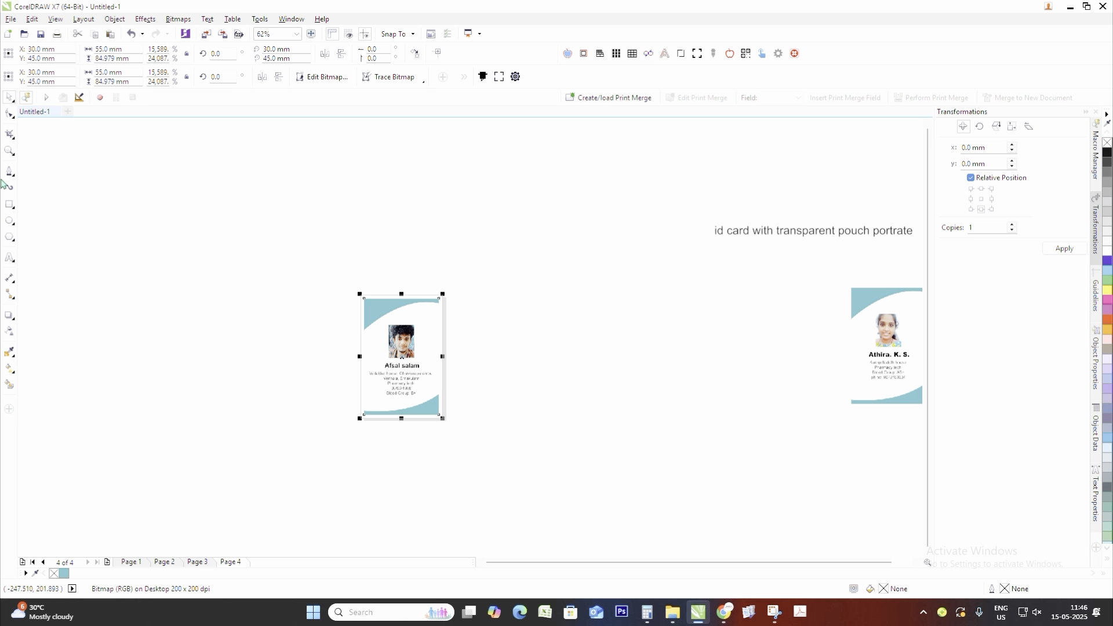
- Add a page-size rectangle to page 4 and paste the teal header and footer onto its card
double_click(9, 207)
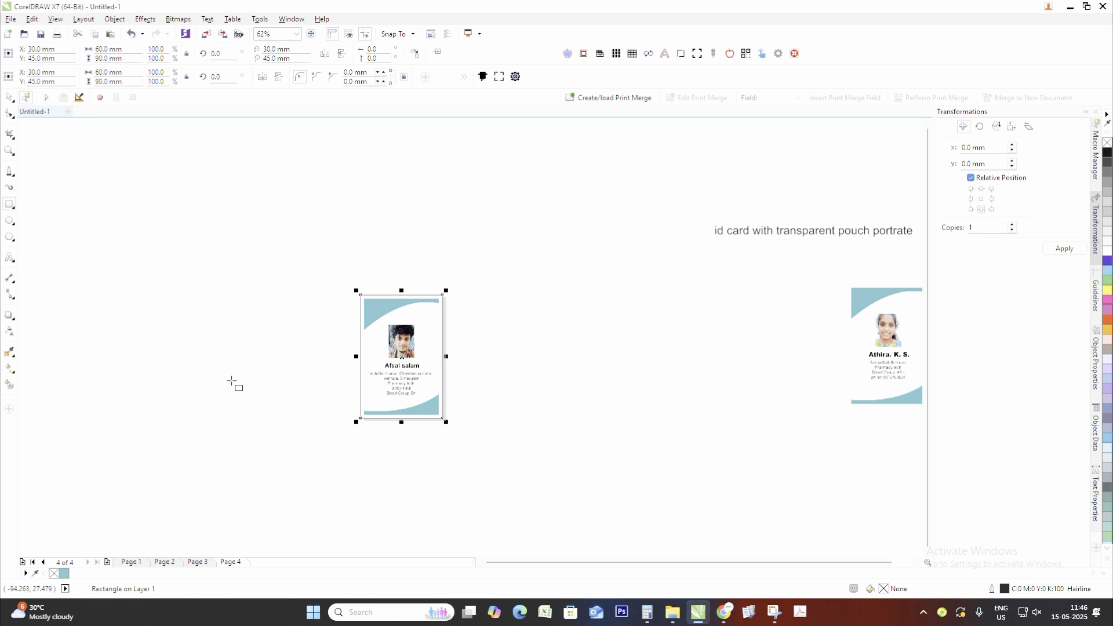
key("ctrl+a")
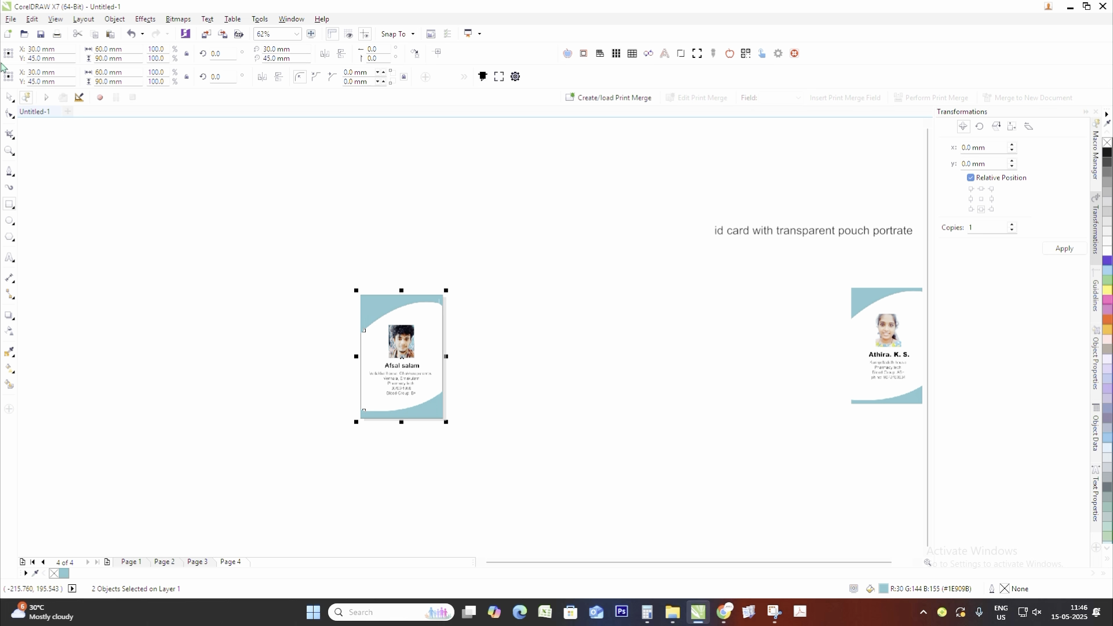
left_click(10, 98)
scroll(157, 201, "down", 2)
left_click(392, 279)
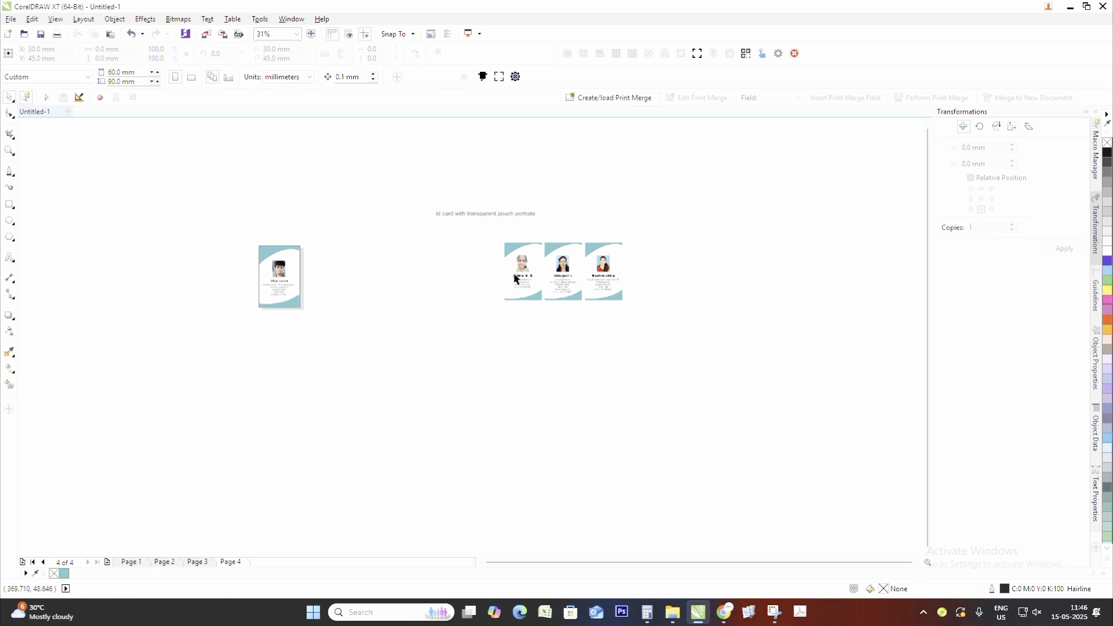
- Add a fifth page and centre the next ID card from the row on it
left_click(522, 268)
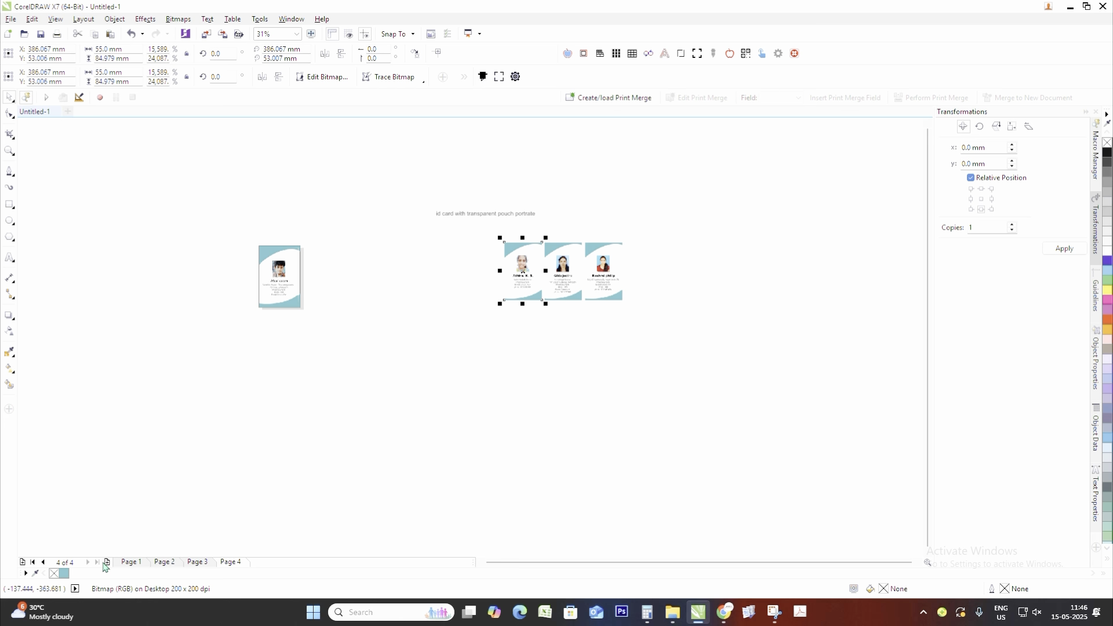
left_click(106, 562)
left_click(519, 256)
left_click_drag(519, 256, 275, 240)
scroll(214, 273, "up", 2)
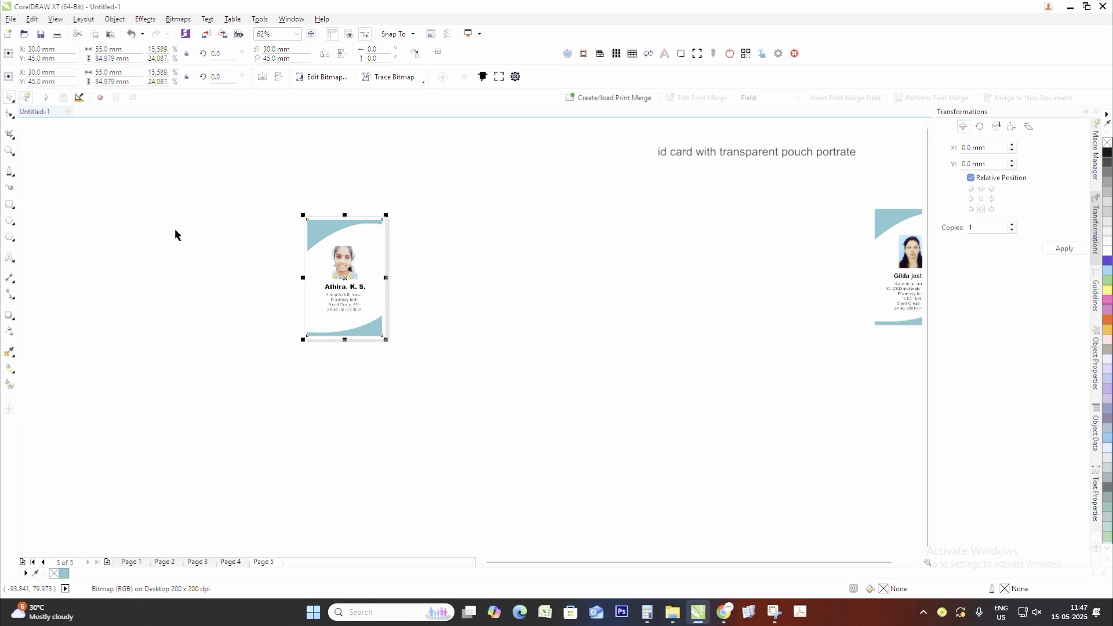
- Add a page-size rectangle to page 5 and paste the teal header and footer onto its card
double_click(8, 204)
left_click(9, 98)
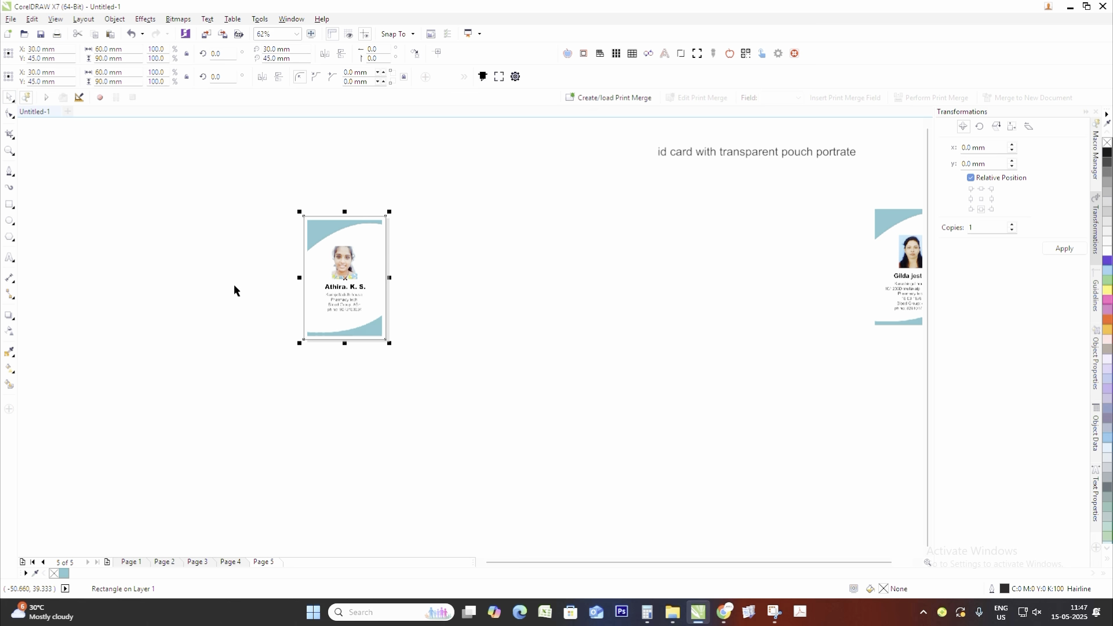
scroll(234, 284, "down", 1)
scroll(234, 284, "up", 1)
key("ctrl+v")
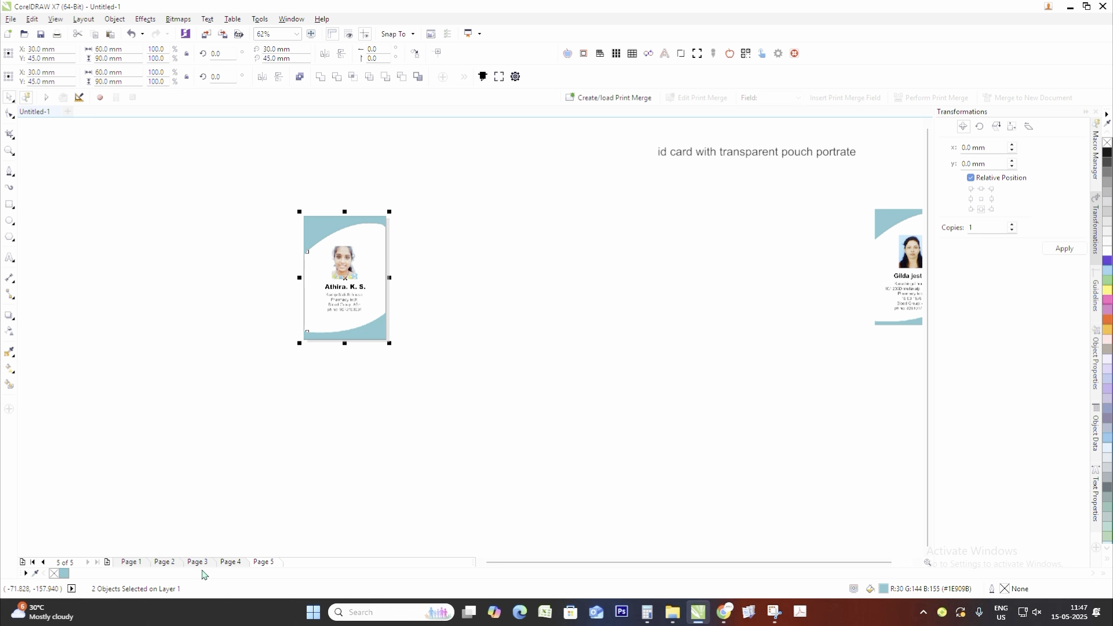
- Add a sixth page and centre the next ID card from the remaining row on it
left_click(106, 562)
scroll(350, 416, "down", 1)
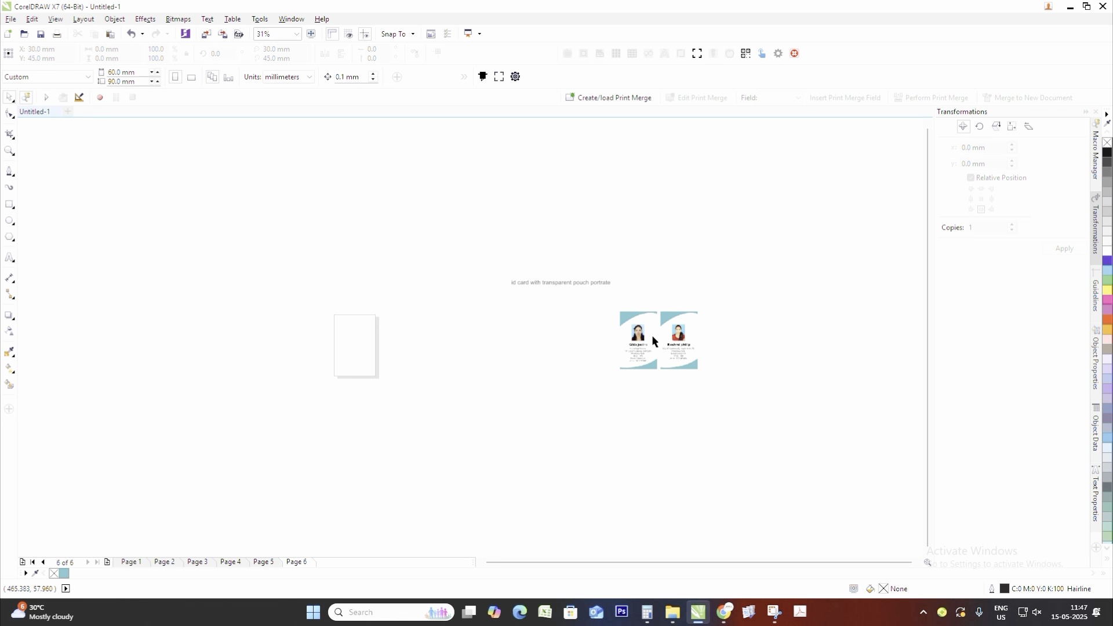
left_click(653, 341)
key("p")
left_click(177, 311)
scroll(321, 337, "up", 2)
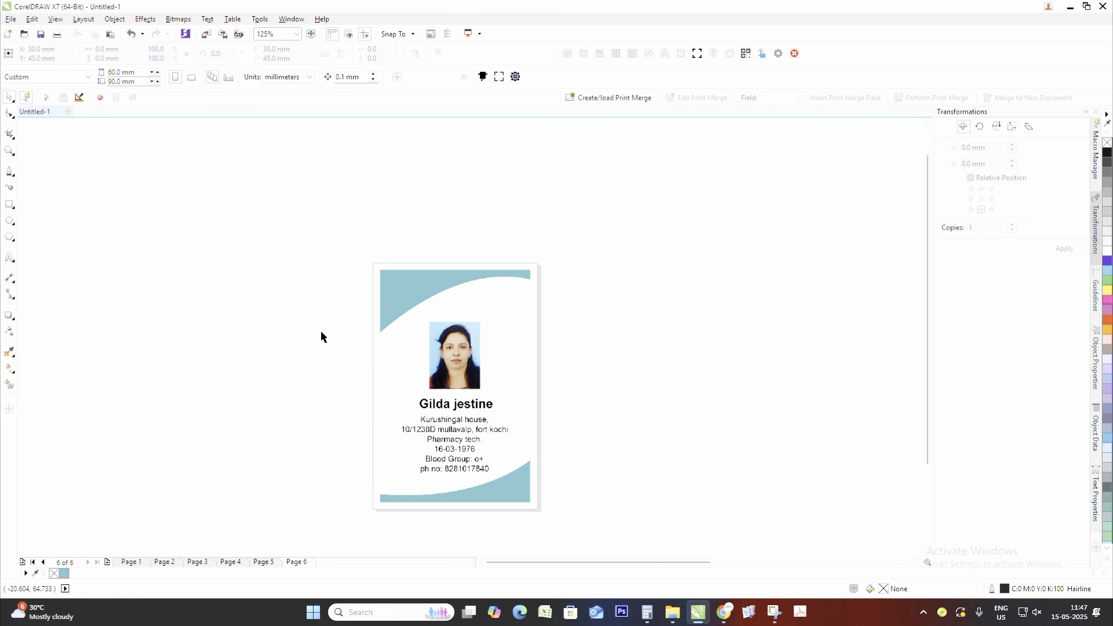
scroll(322, 336, "down", 1)
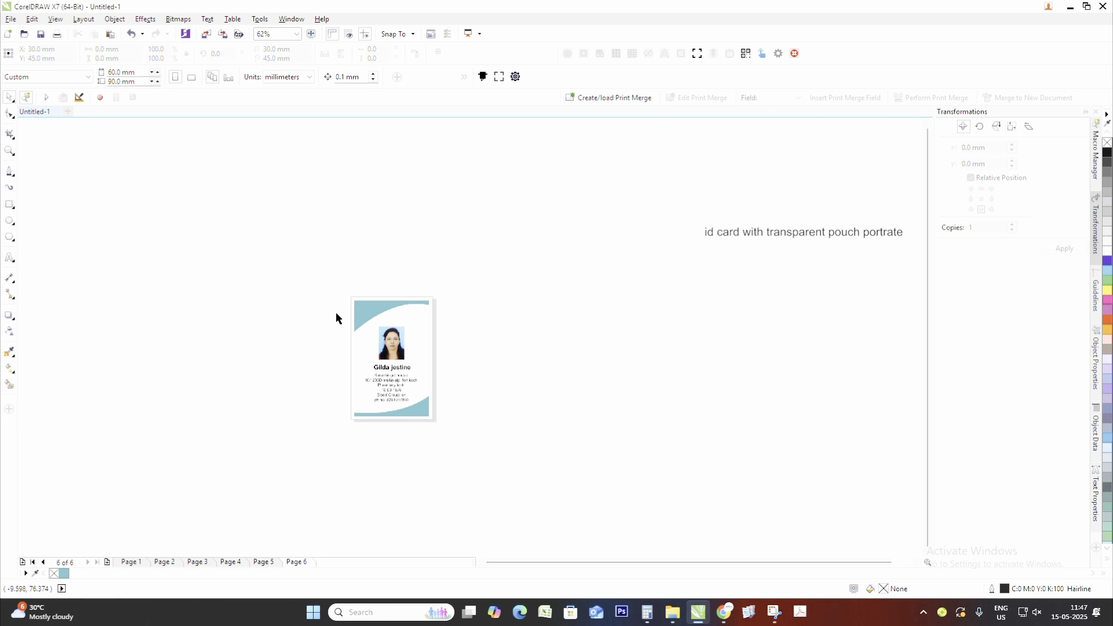
- Add a page-size rectangle to page 6 and paste the teal header and footer onto its card
double_click(14, 207)
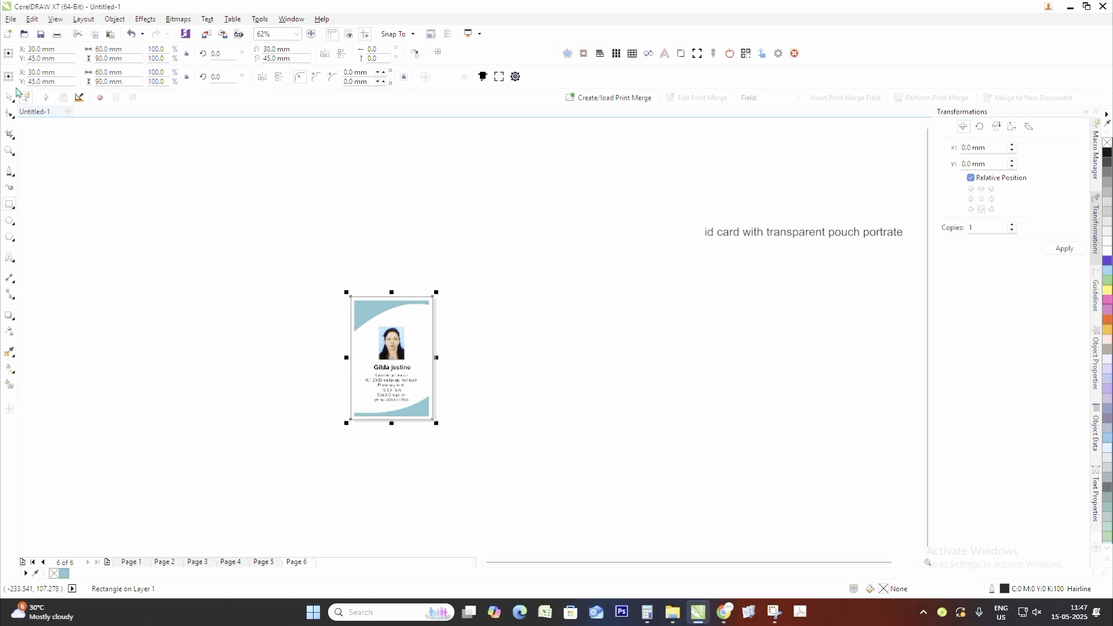
left_click(309, 359)
scroll(308, 326, "down", 1)
- Add a seventh page and centre the last remaining ID card on it
left_click(662, 336)
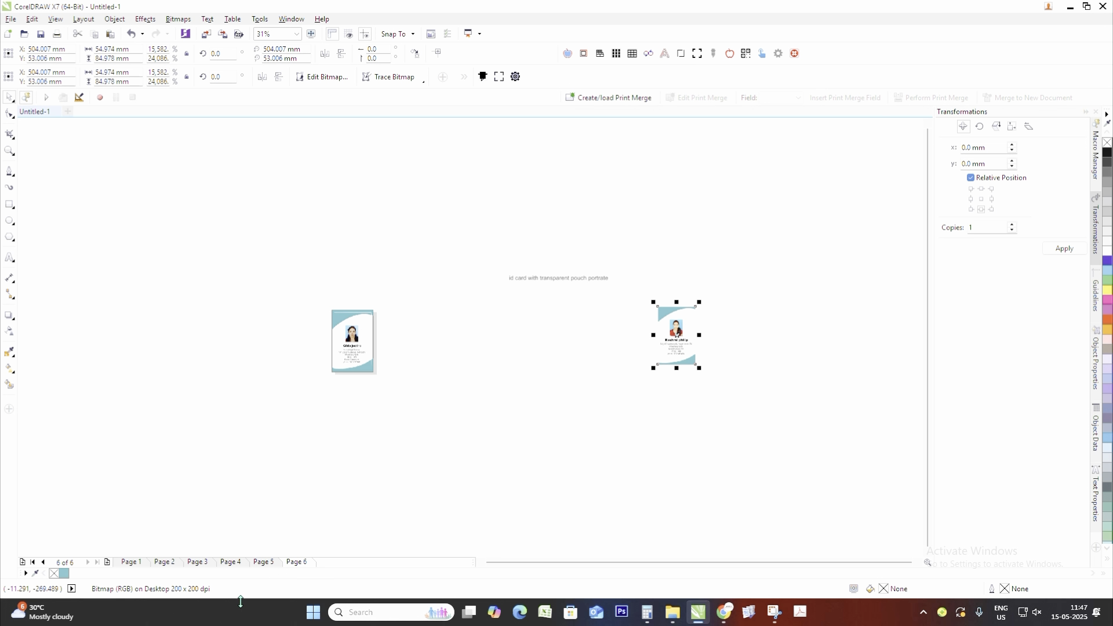
left_click(107, 561)
left_click_drag(670, 349, 673, 349)
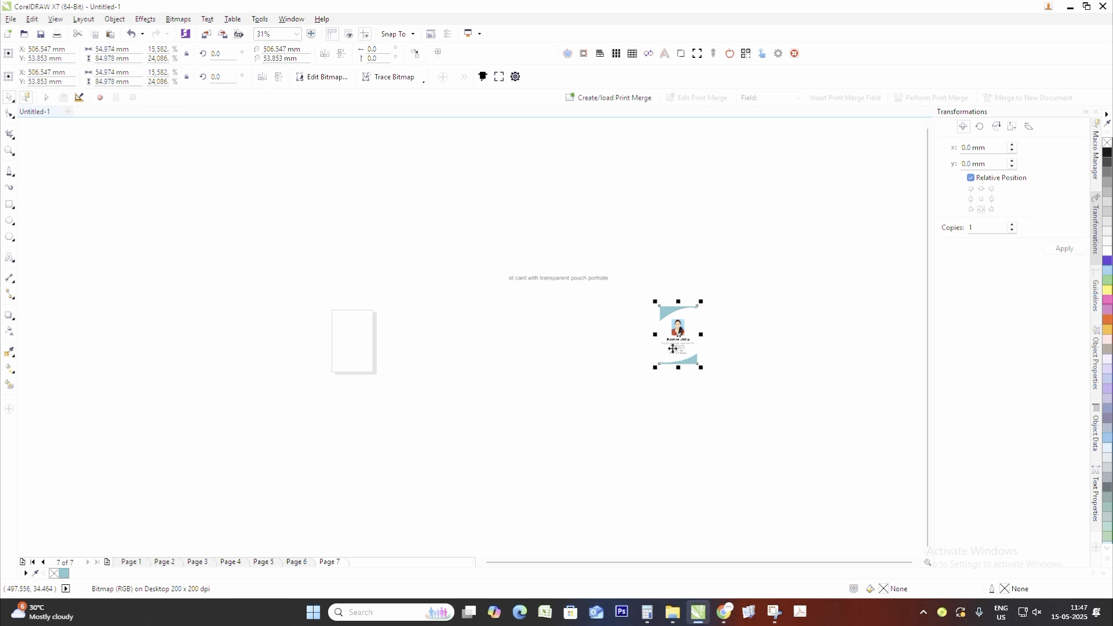
key("p")
left_click(629, 335)
scroll(359, 325, "up", 5)
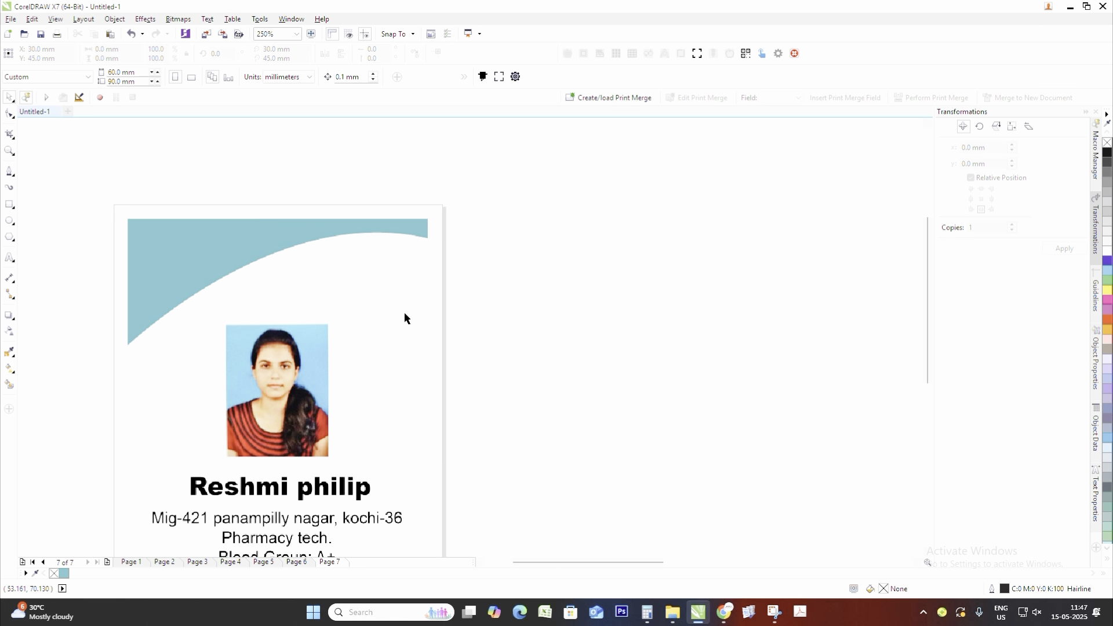
scroll(374, 294, "down", 2)
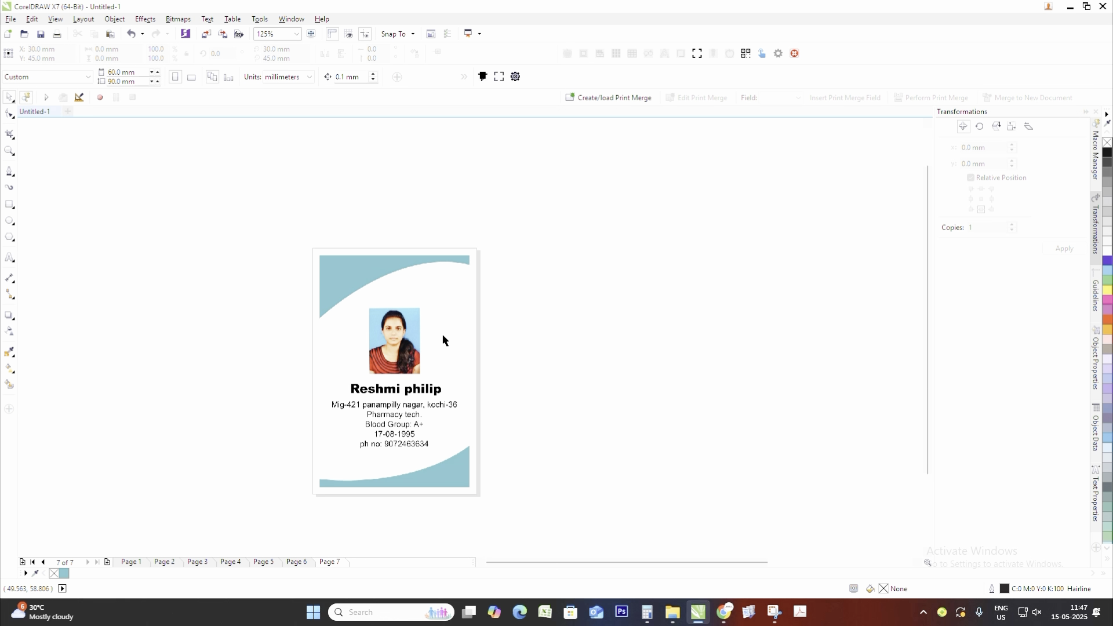
- Add a page-size rectangle to page 7 and paste the teal header and footer onto its card
double_click(9, 204)
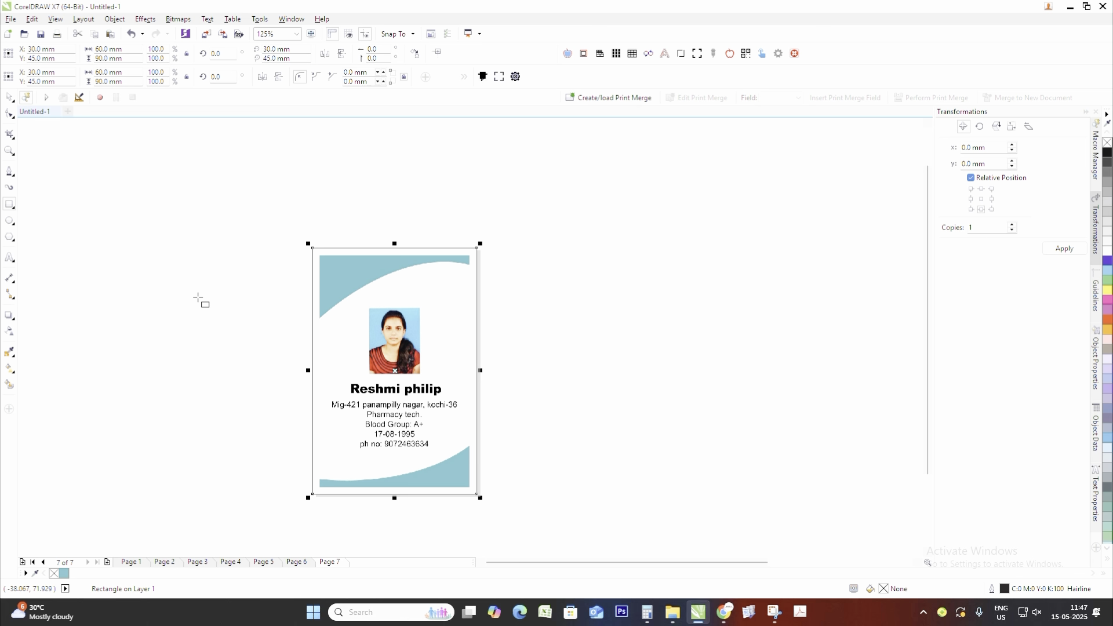
key("ctrl+v")
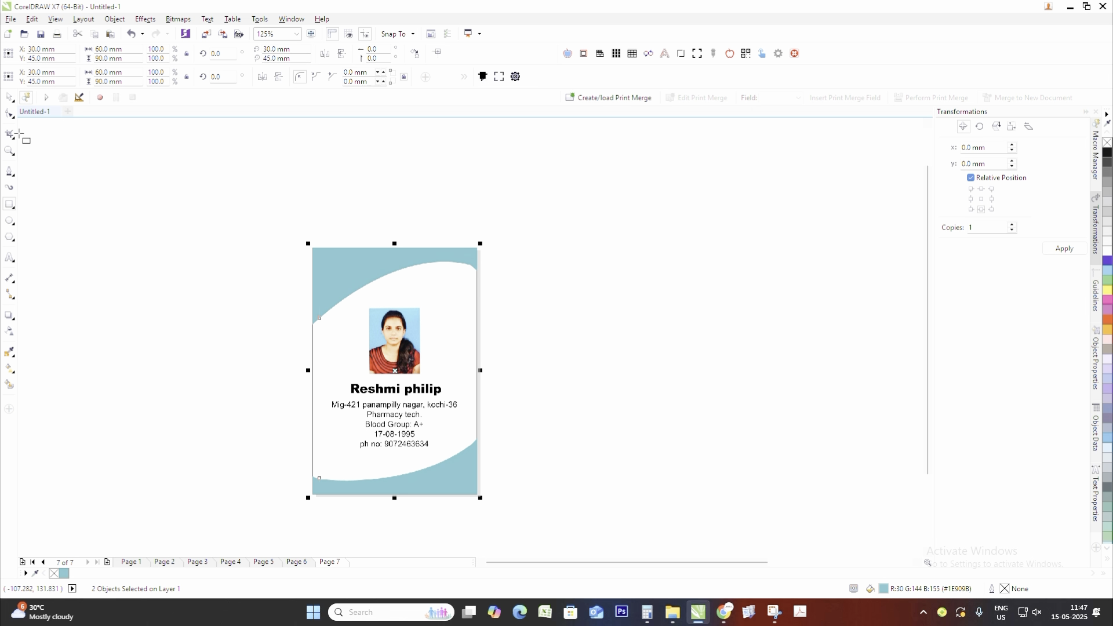
left_click(9, 98)
scroll(244, 304, "down", 1)
- Select the whole card on page 7 and check the cards on pages 6 back to 2
left_click_drag(224, 258, 359, 426)
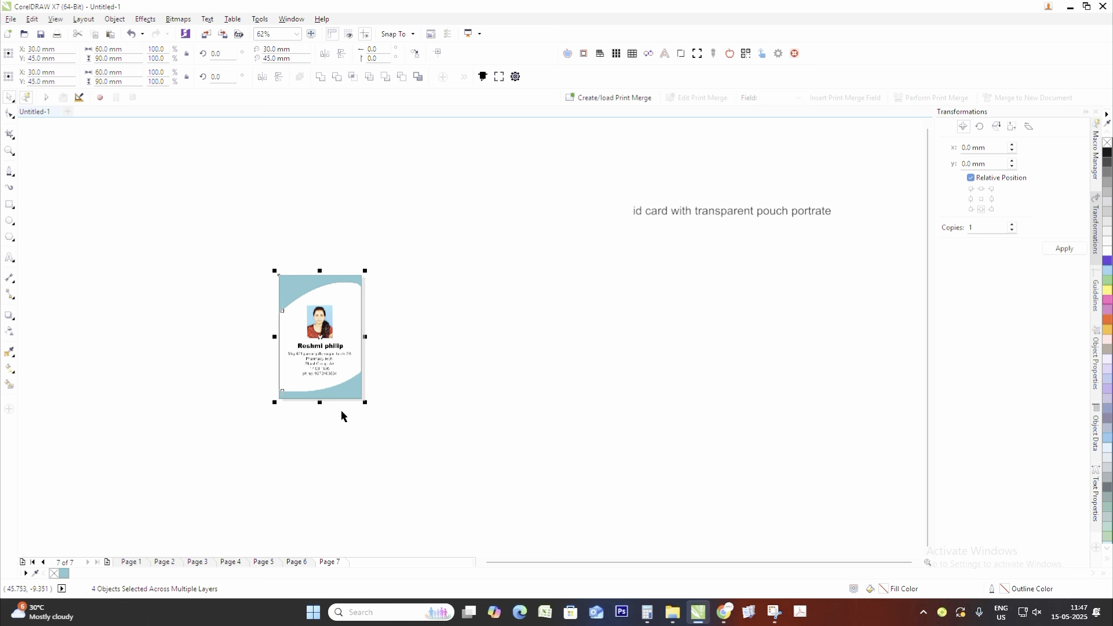
left_click(290, 562)
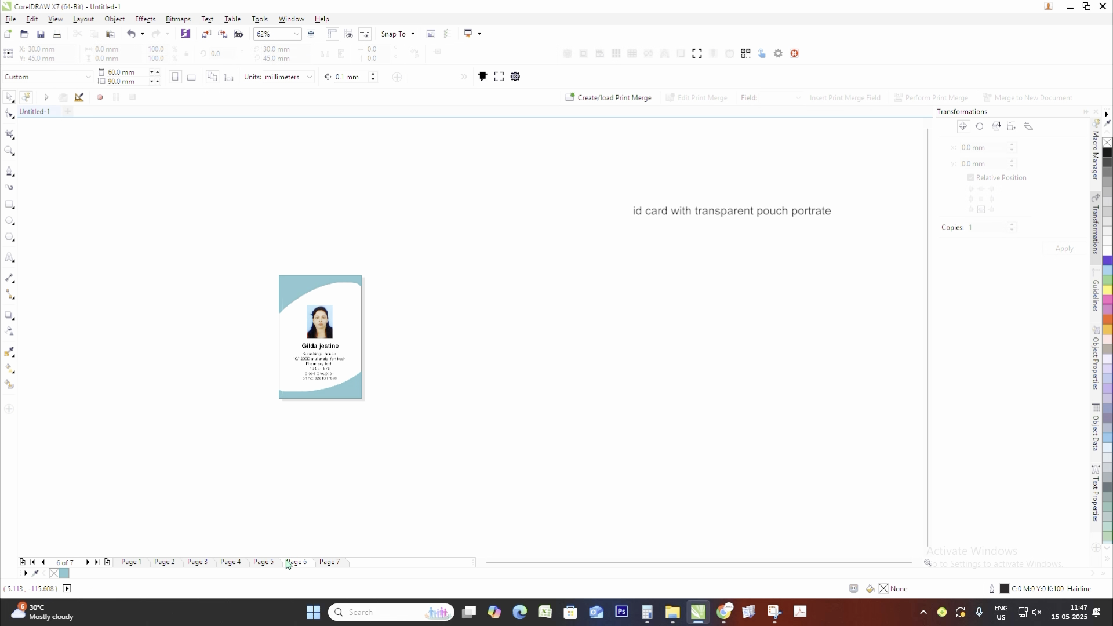
left_click(265, 563)
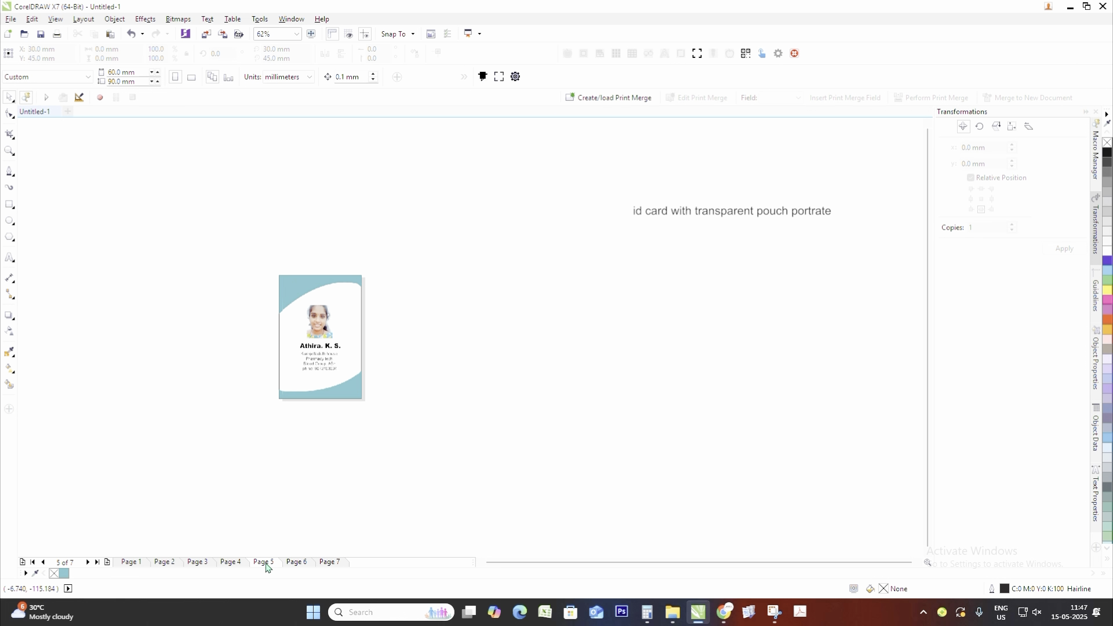
left_click(225, 565)
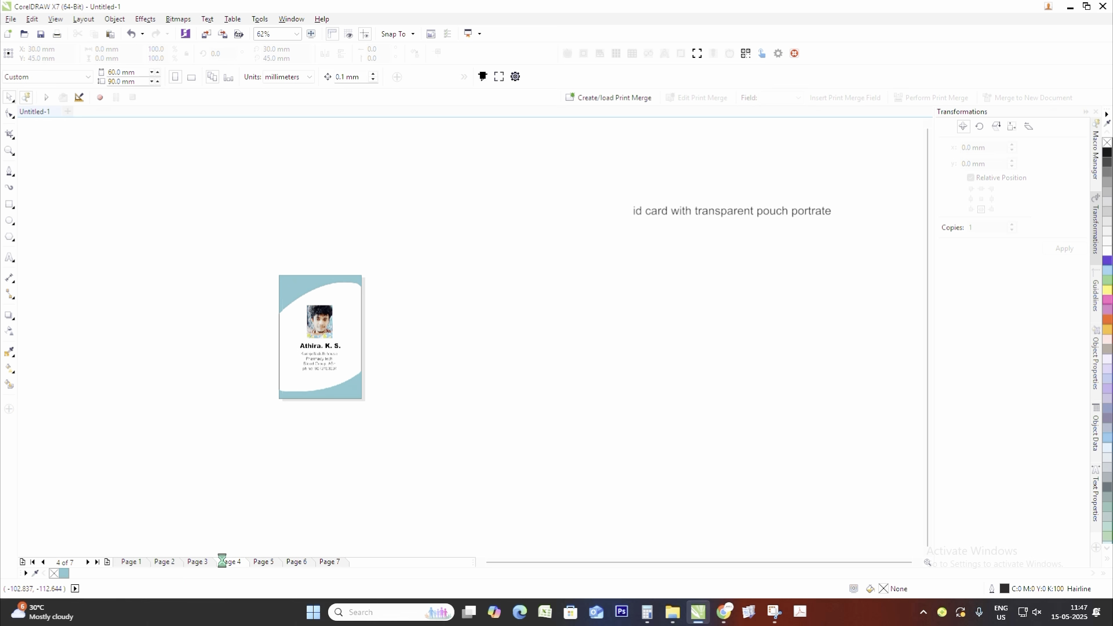
left_click(197, 563)
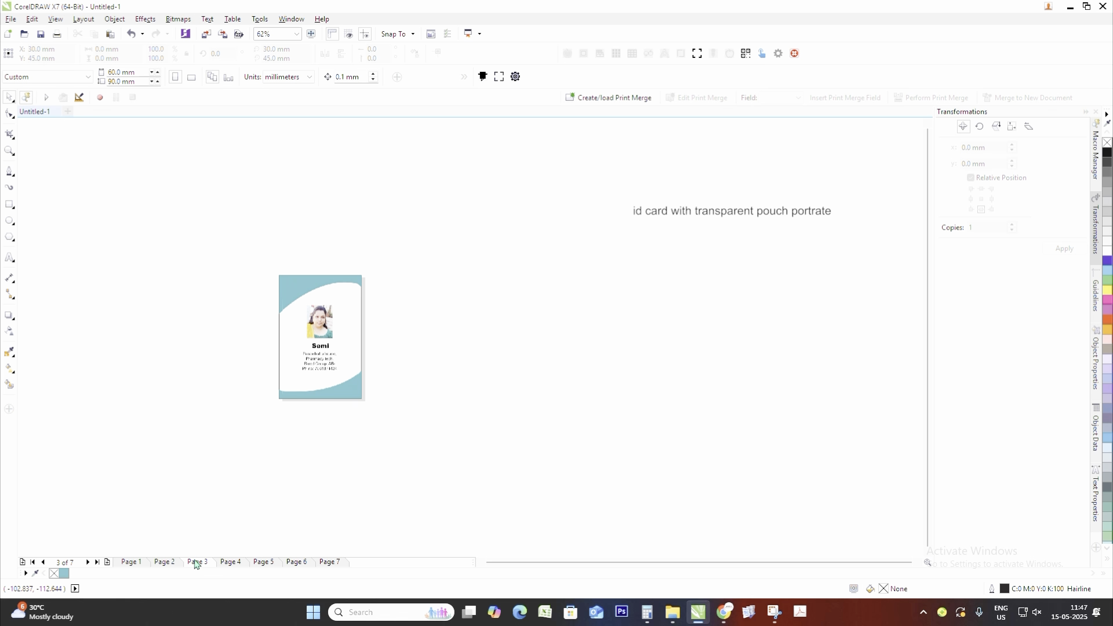
left_click(164, 562)
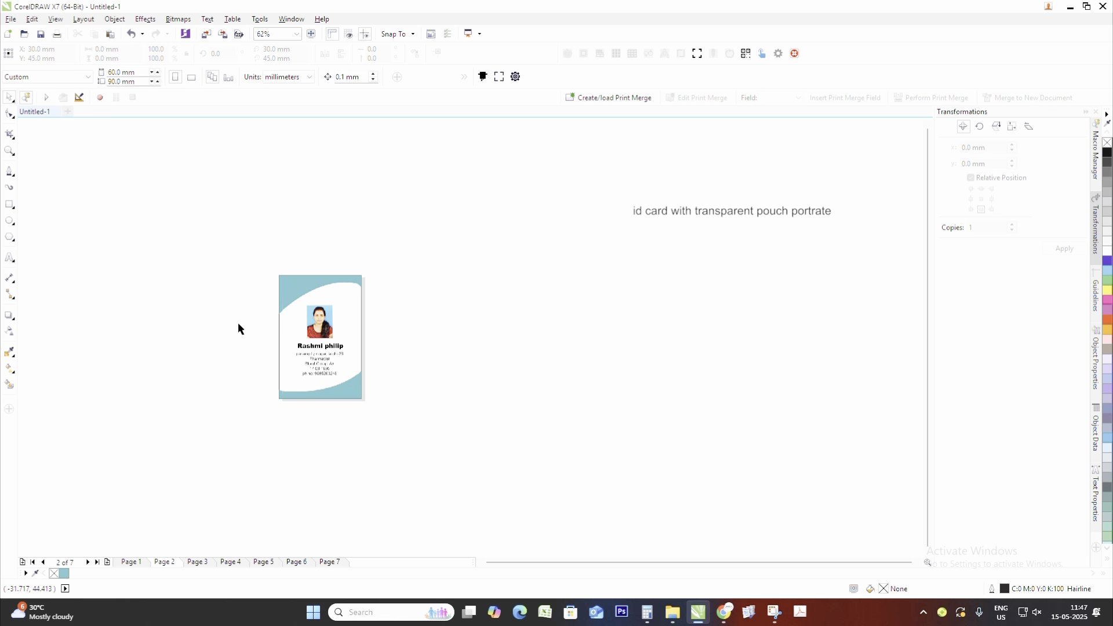
- Group each card with its rectangle and teal shapes on pages 2, 1, 4 and 5
left_click_drag(256, 238, 366, 499)
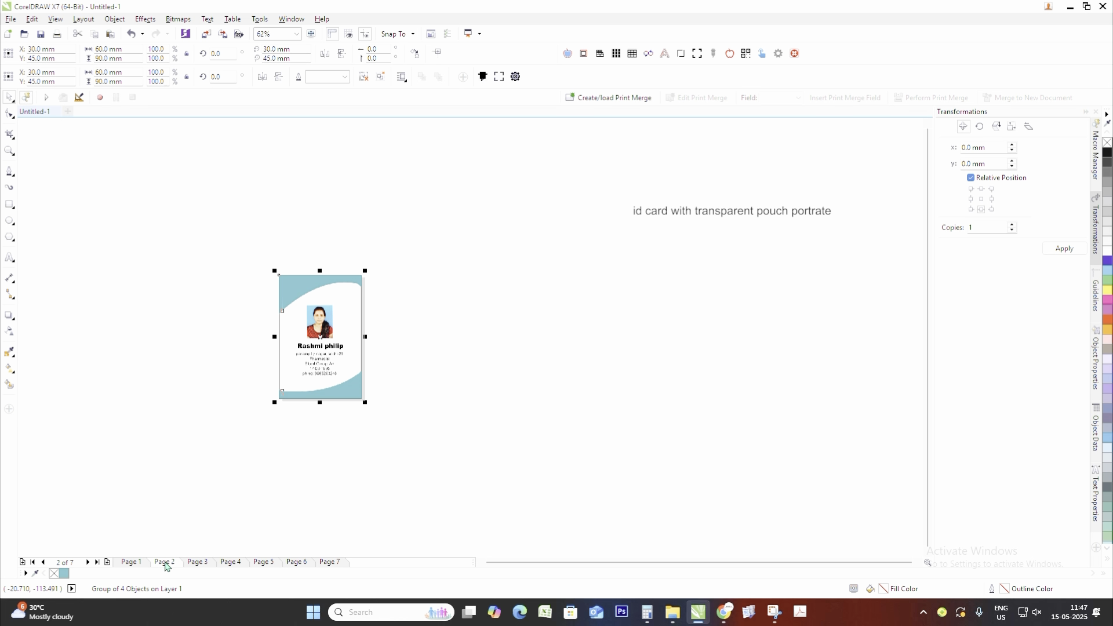
left_click(130, 562)
left_click_drag(222, 241, 465, 533)
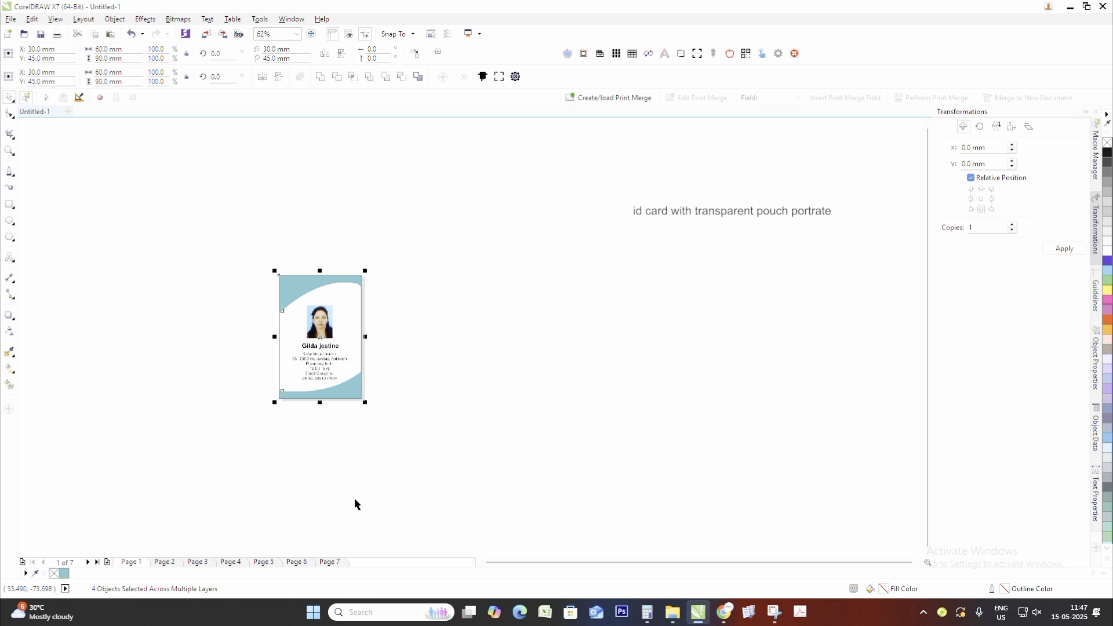
left_click(230, 563)
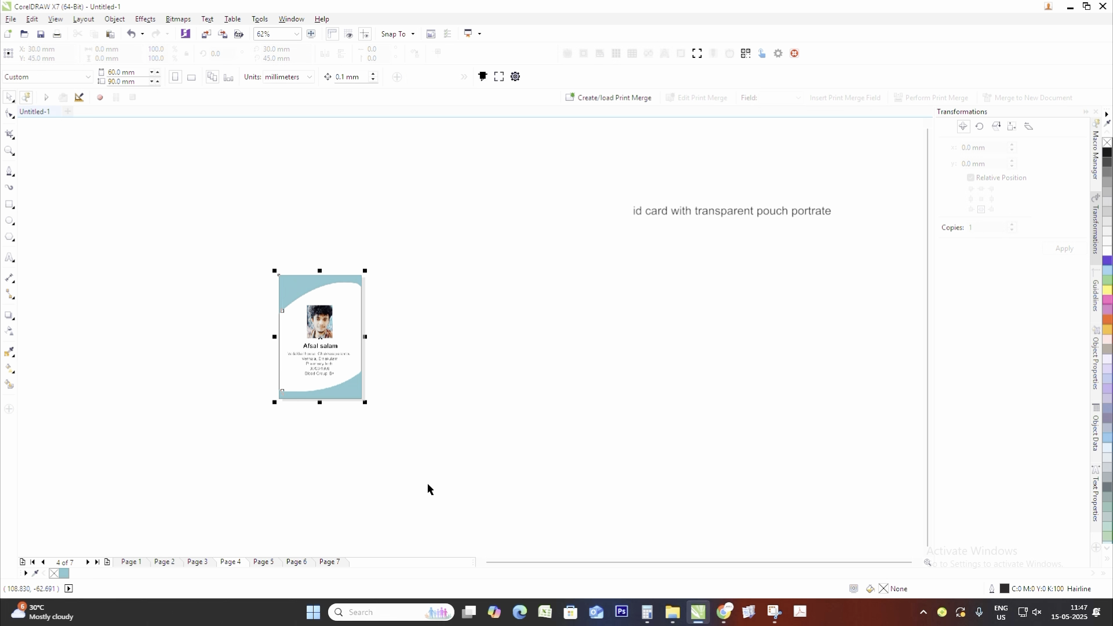
left_click(263, 562)
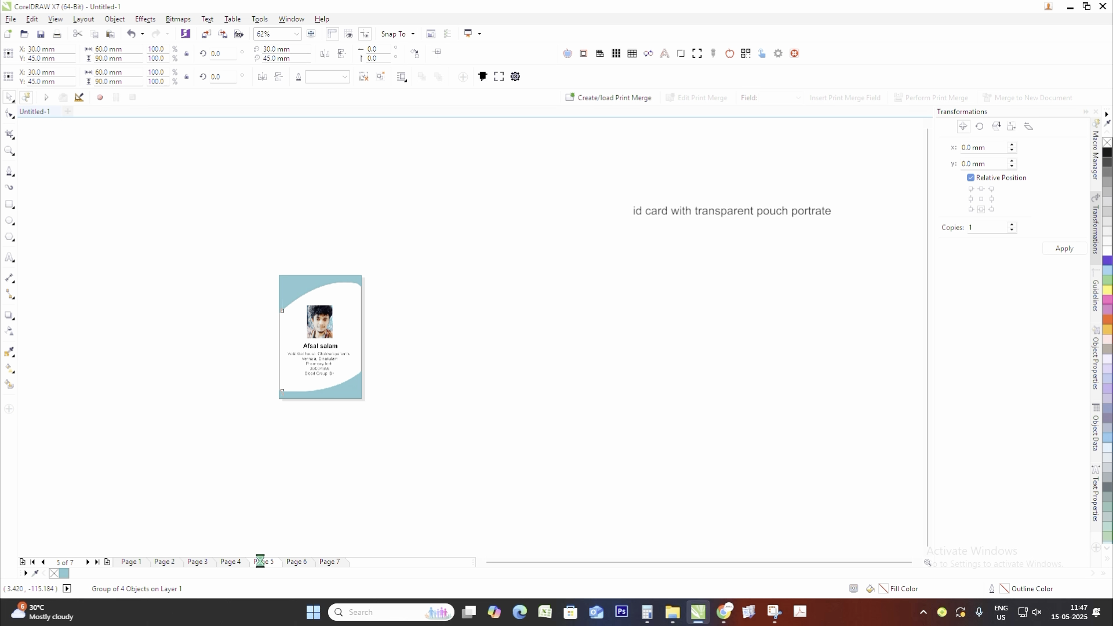
left_click_drag(249, 167, 392, 454)
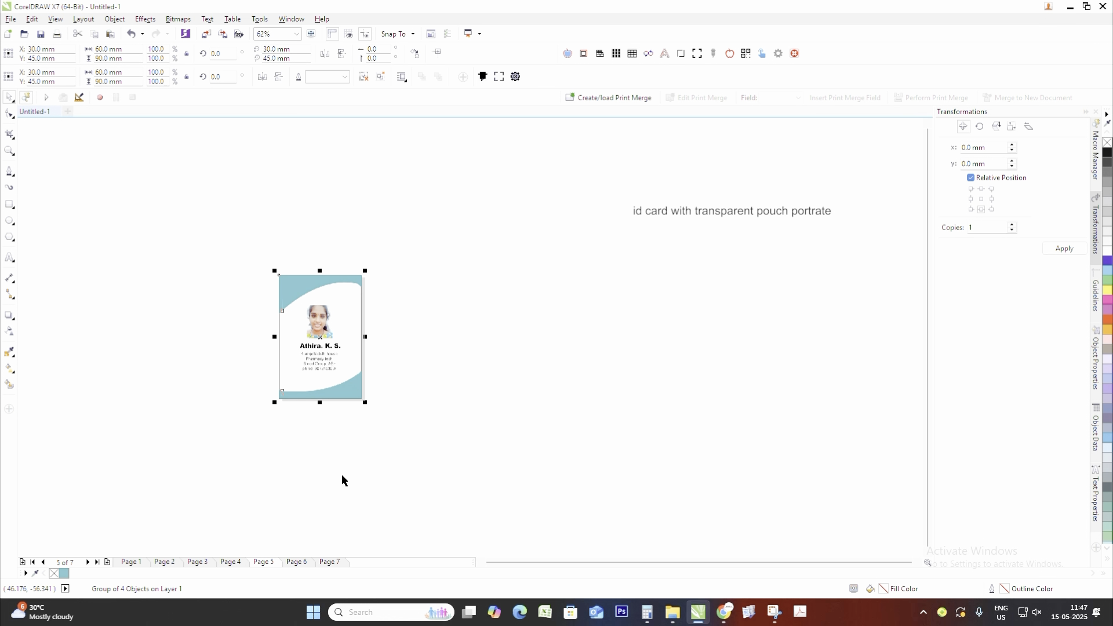
- Group each card with its rectangle and teal shapes on pages 6 and 7
left_click(297, 561)
left_click_drag(204, 158, 404, 490)
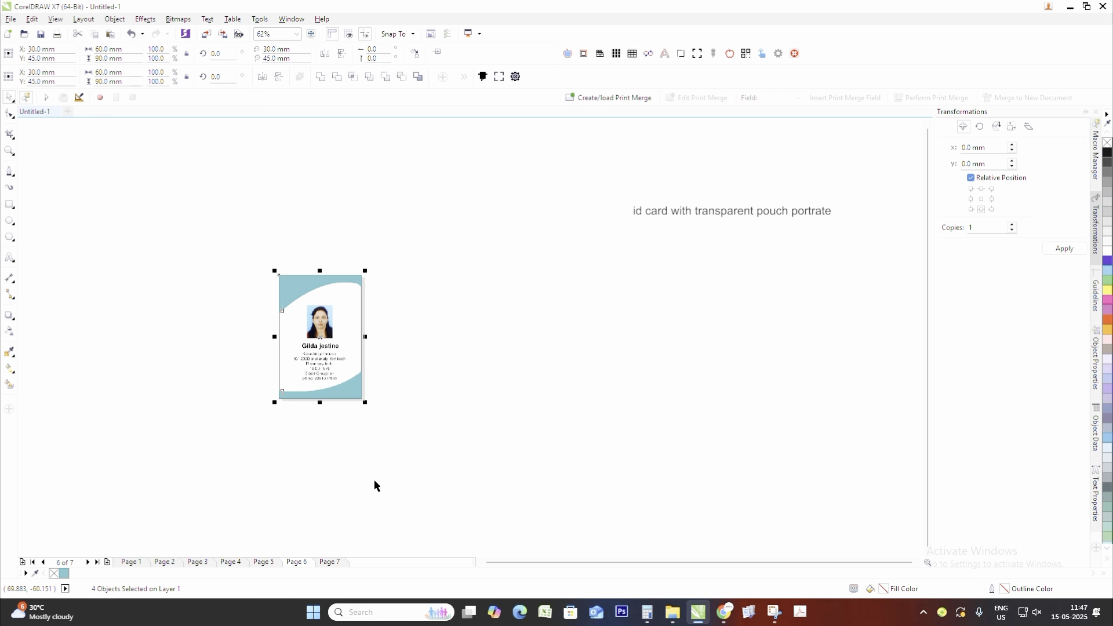
key("ctrl+g")
left_click(330, 562)
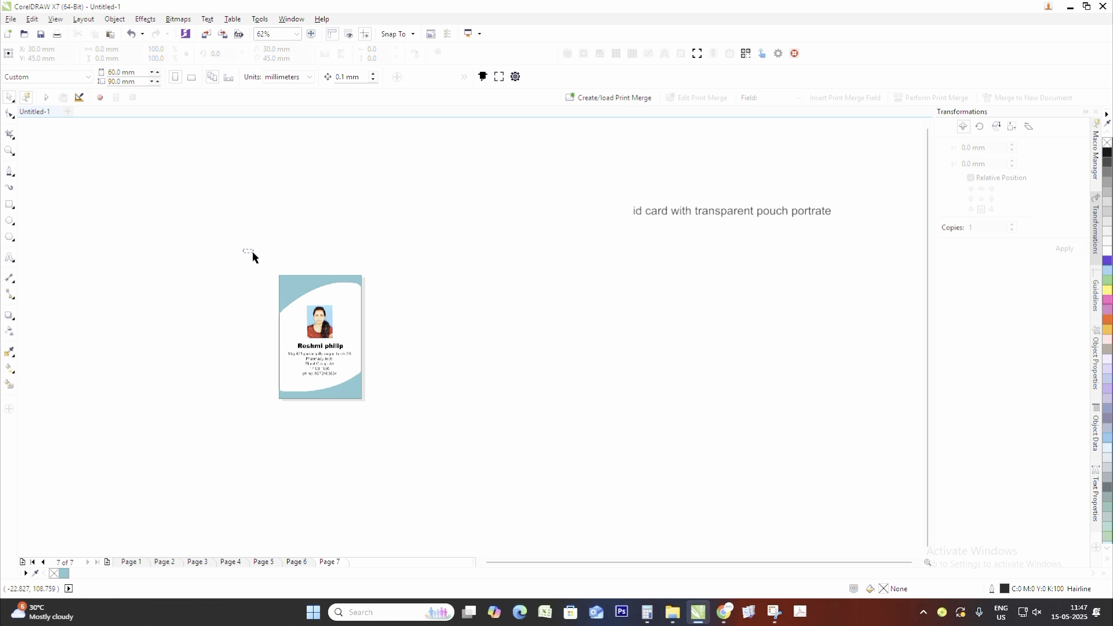
left_click_drag(252, 252, 415, 461)
left_click(338, 408)
- Inspect the join between the pasted teal header and the original header at the upper corner of page 7's card
scroll(295, 300, "up", 2)
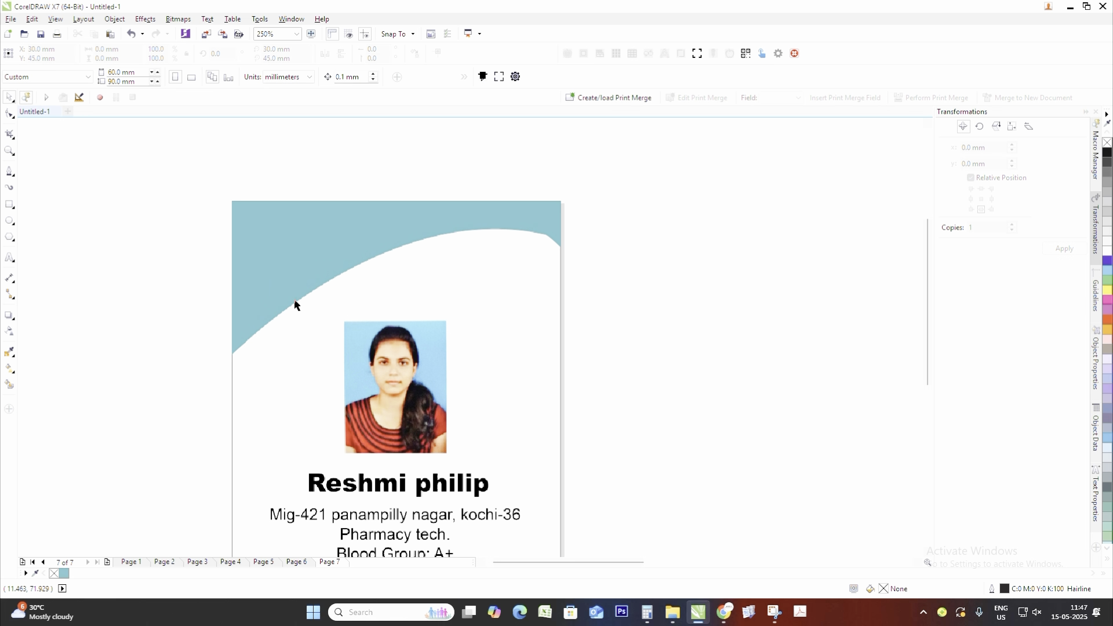
scroll(387, 310, "down", 1)
scroll(409, 276, "up", 2)
scroll(636, 256, "up", 1)
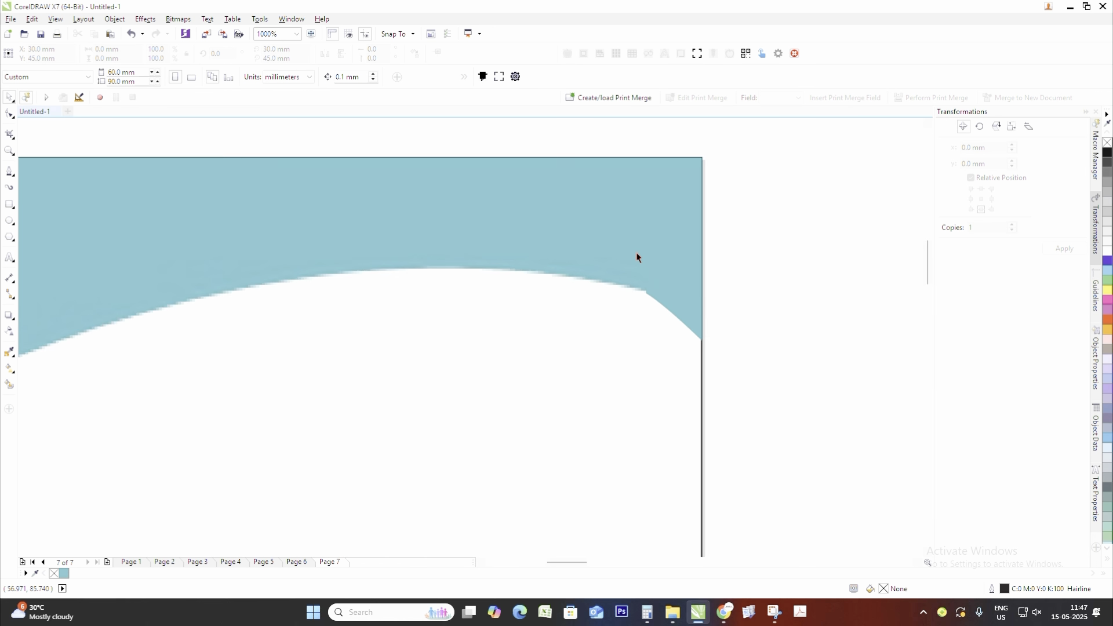
scroll(641, 259, "up", 1)
scroll(641, 259, "down", 2)
scroll(641, 264, "down", 2)
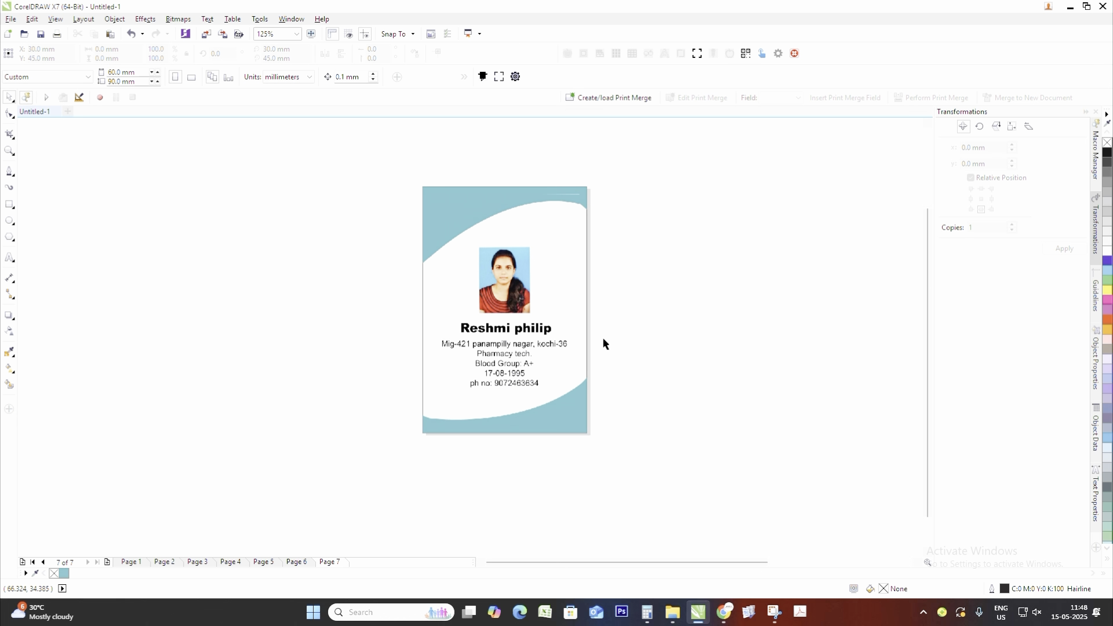
- Set the page size to A4 from page 1
left_click(132, 561)
scroll(332, 333, "down", 1)
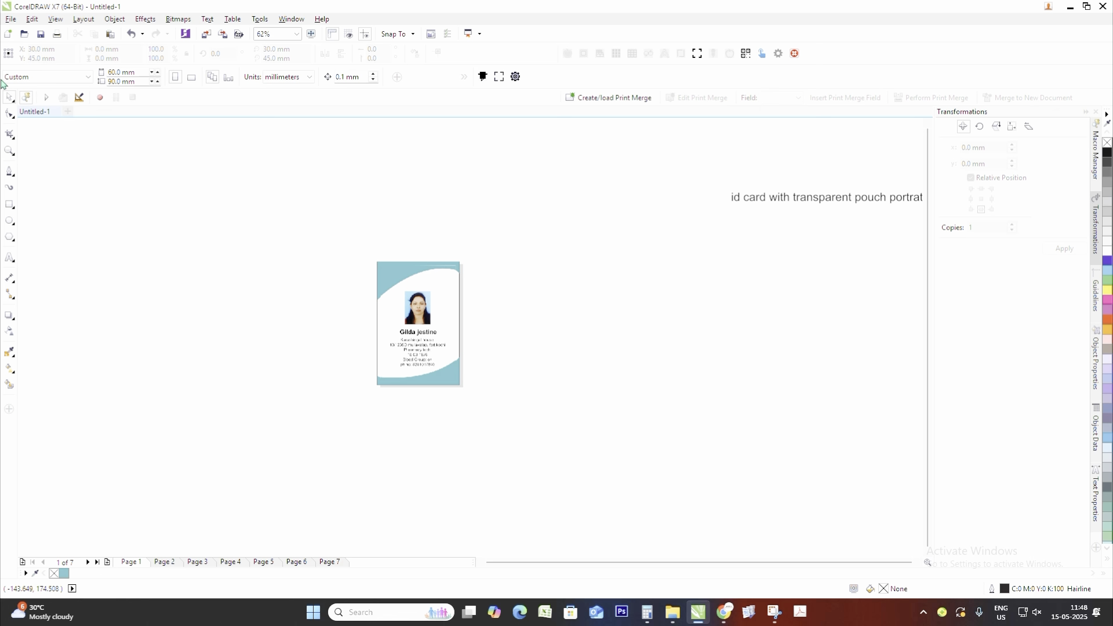
left_click(26, 73)
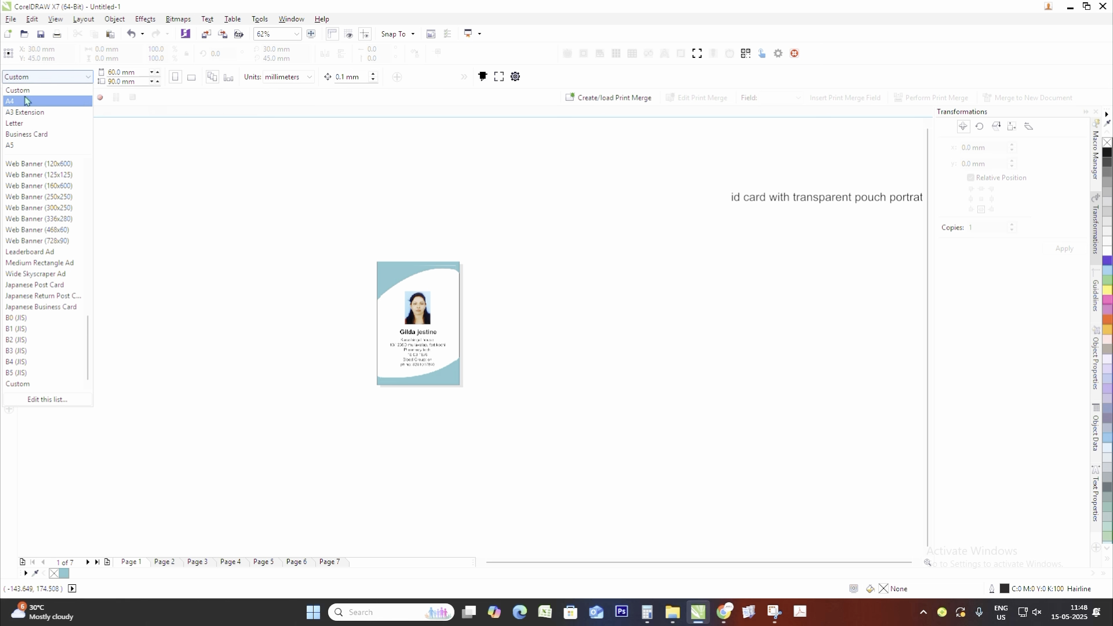
left_click(24, 100)
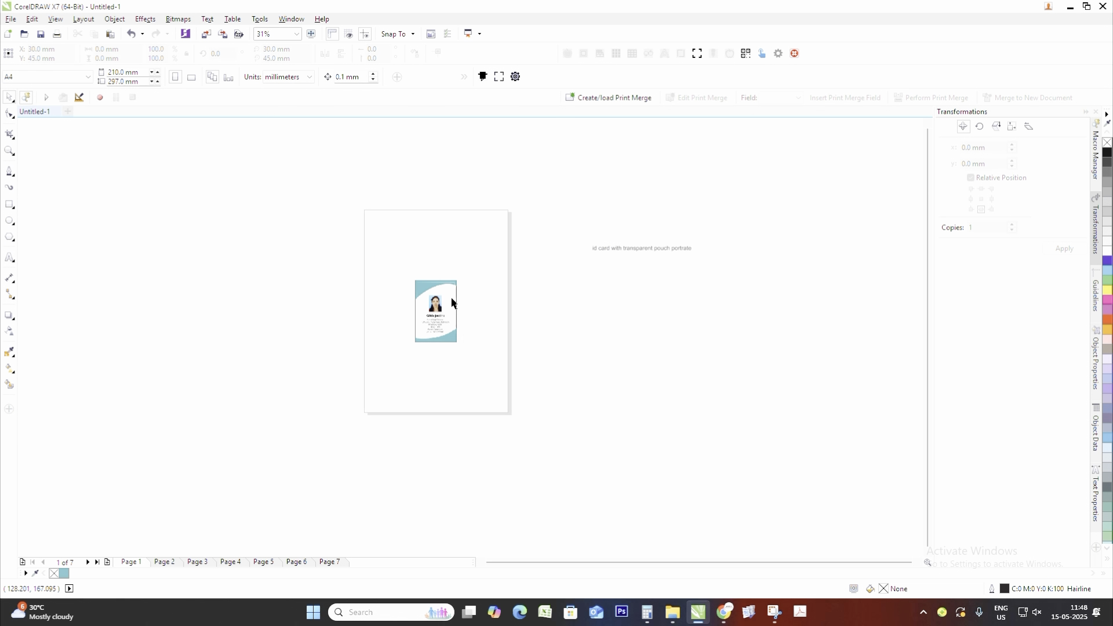
- Move page 1's ID card off the A4 page onto the empty desktop area beside it
scroll(425, 295, "up", 2)
scroll(534, 256, "down", 3)
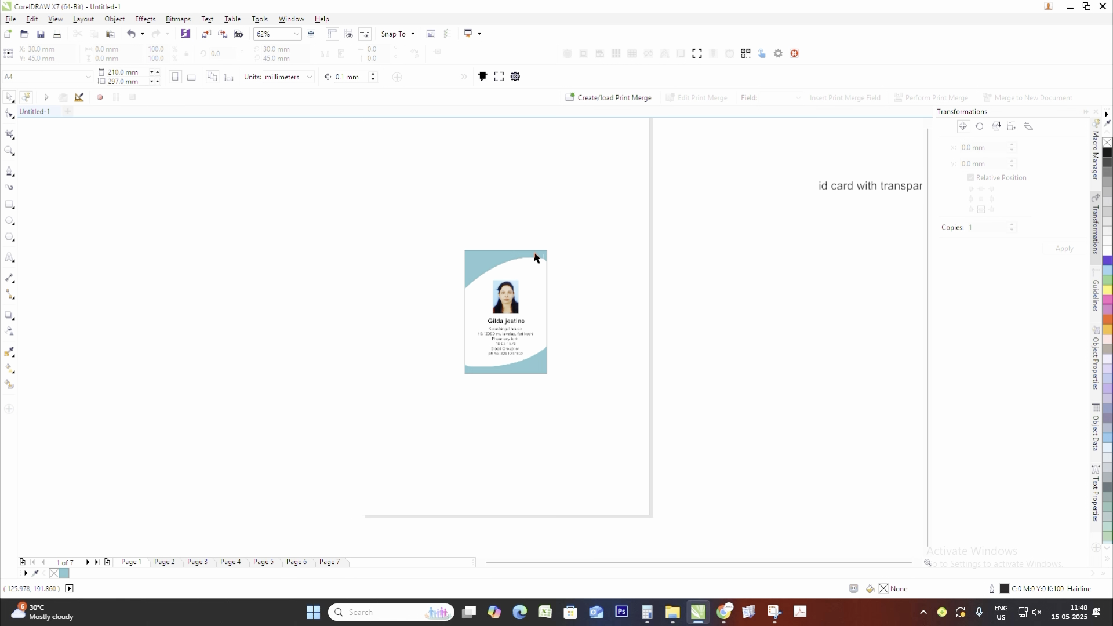
scroll(537, 252, "up", 1)
scroll(544, 238, "down", 1)
scroll(539, 238, "up", 1)
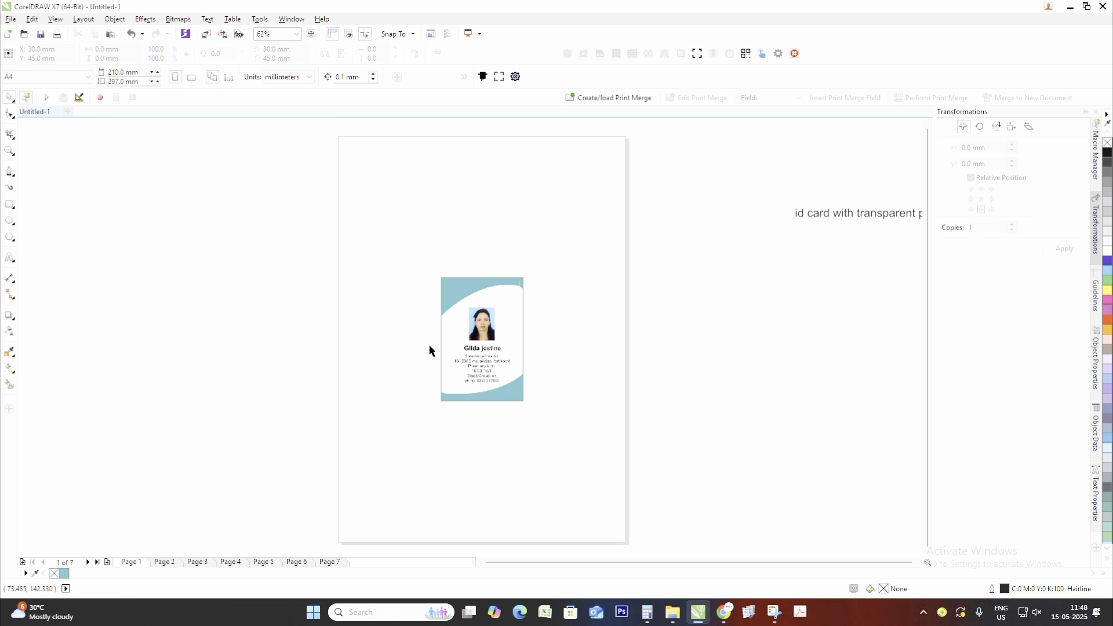
left_click(507, 390)
left_click_drag(506, 390, 758, 386)
left_click(669, 297)
- Draw a rectangle about 66 x 96 mm in the upper-left part of the A4 page
left_click(10, 204)
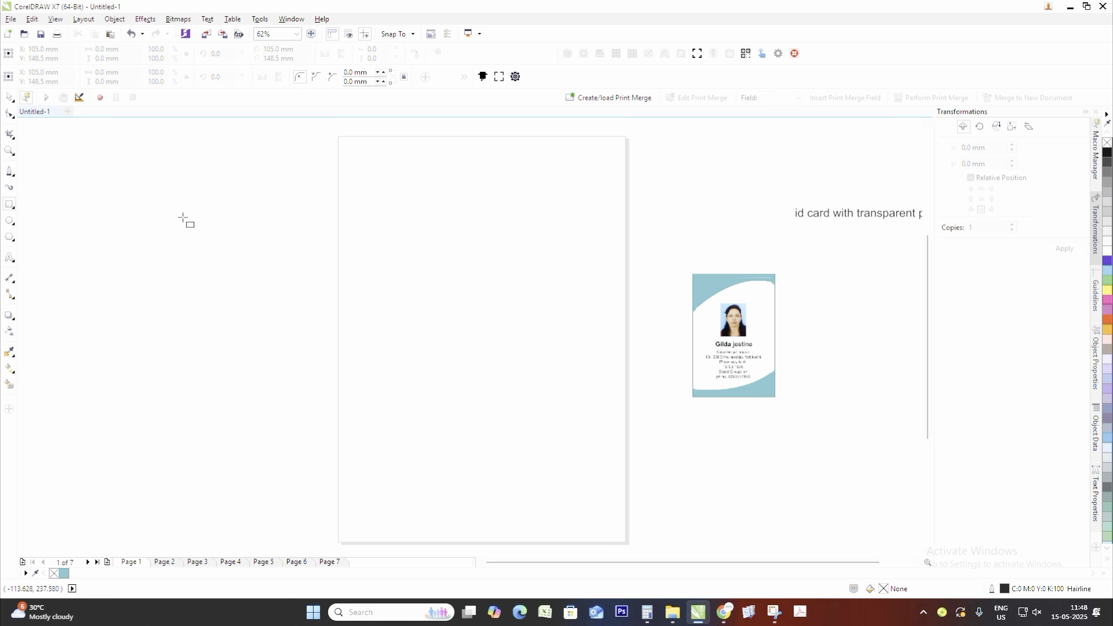
left_click_drag(362, 173, 453, 304)
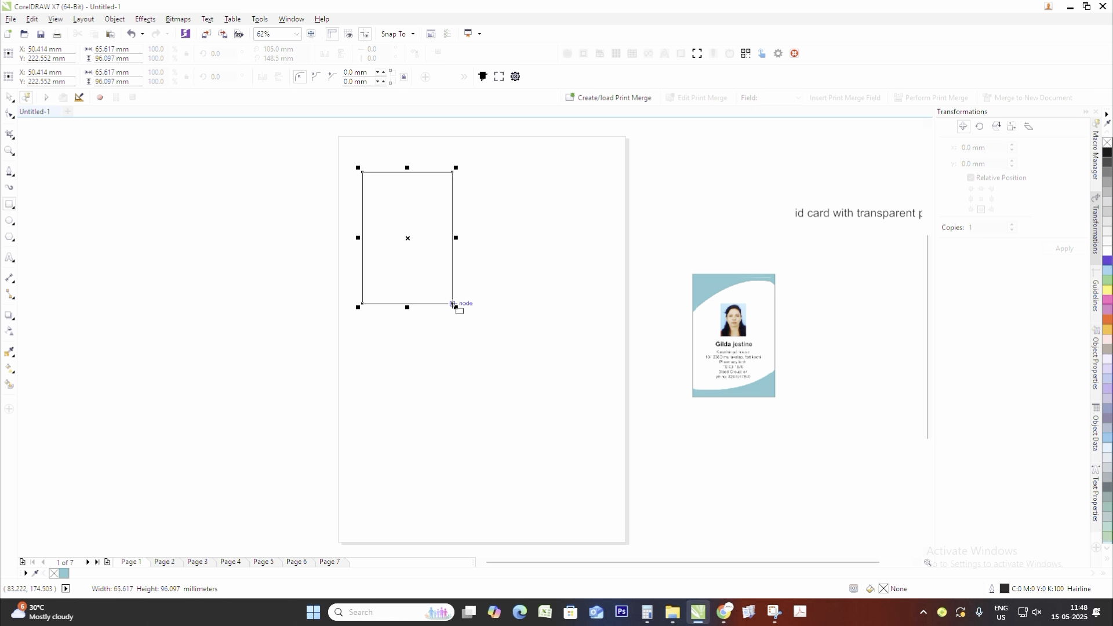
- Resize the rectangle on the A4 page to 60 mm wide and 90 mm high
left_click(9, 97)
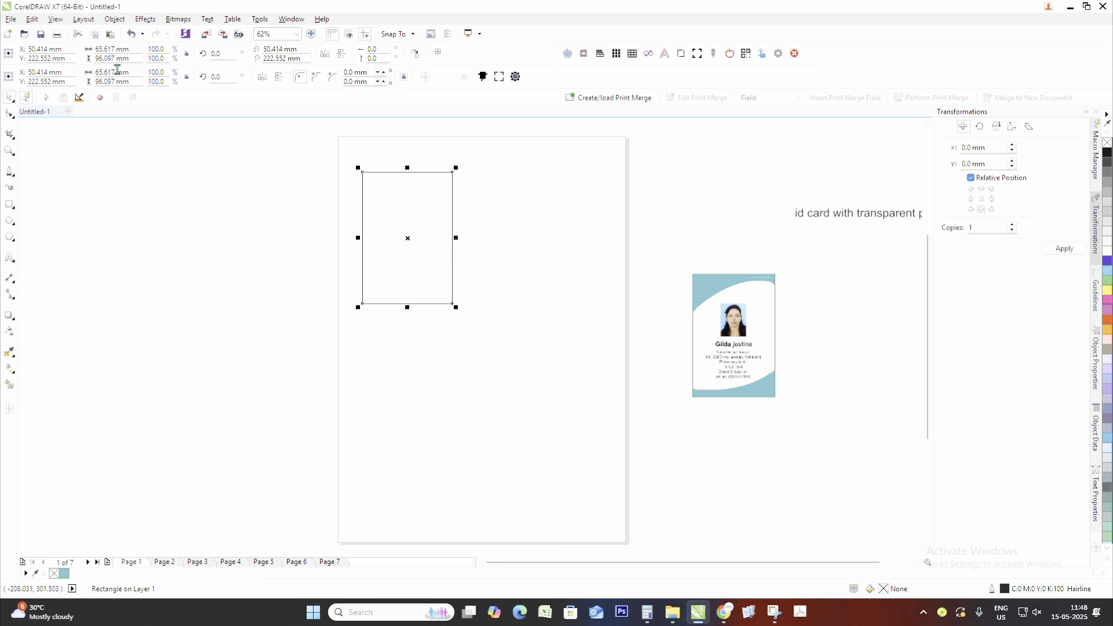
left_click_drag(117, 71, 29, 96)
type("60")
key("Tab")
type("90")
key("Return")
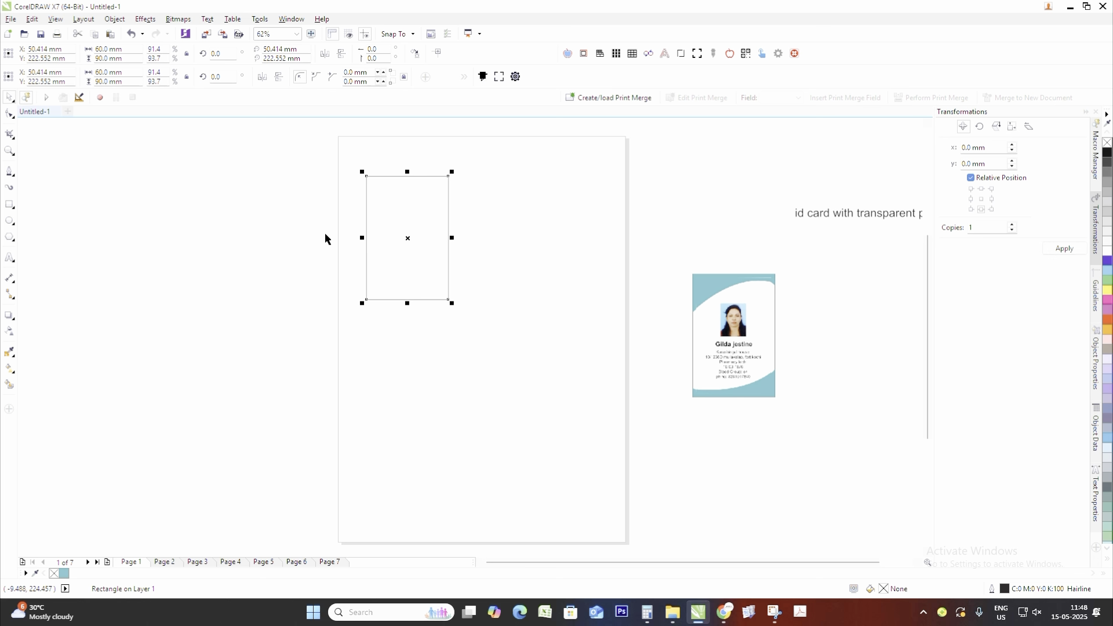
- Tile the rectangle across the A4 page with the Oberon Object Tiler macro, using crop marks 3 mm long with a 1 mm offset
left_click(258, 22)
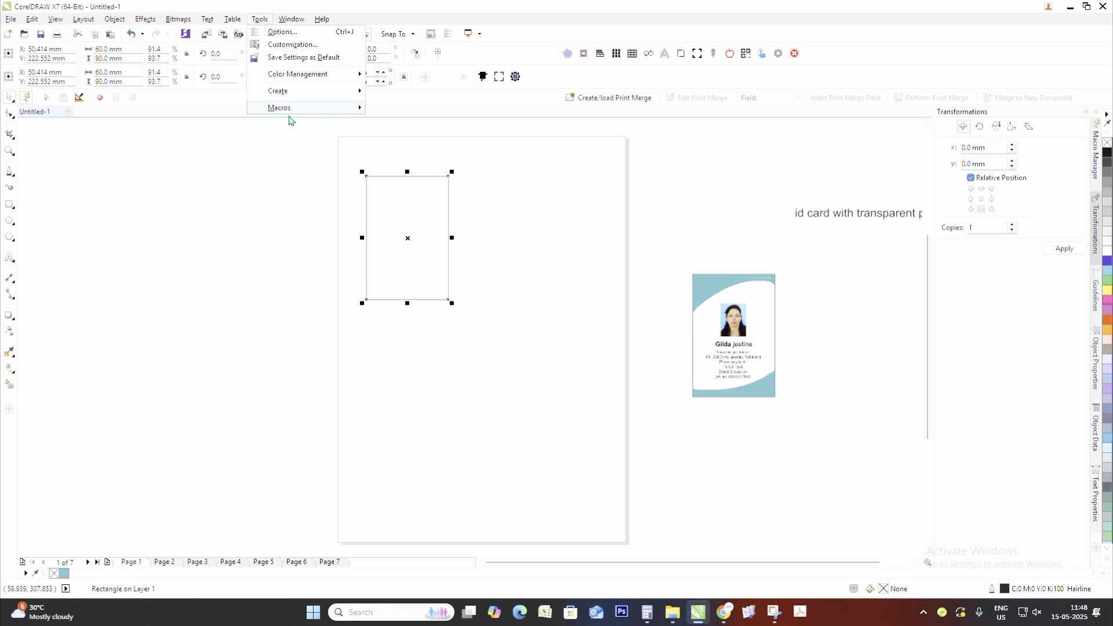
mouse_move(288, 116)
left_click(388, 123)
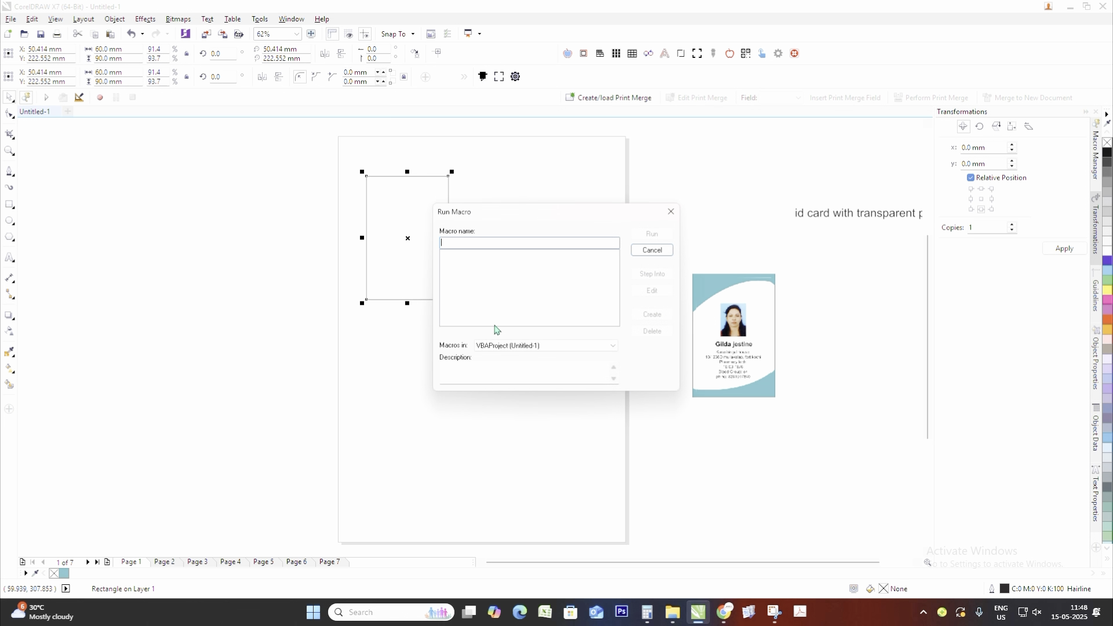
left_click(506, 345)
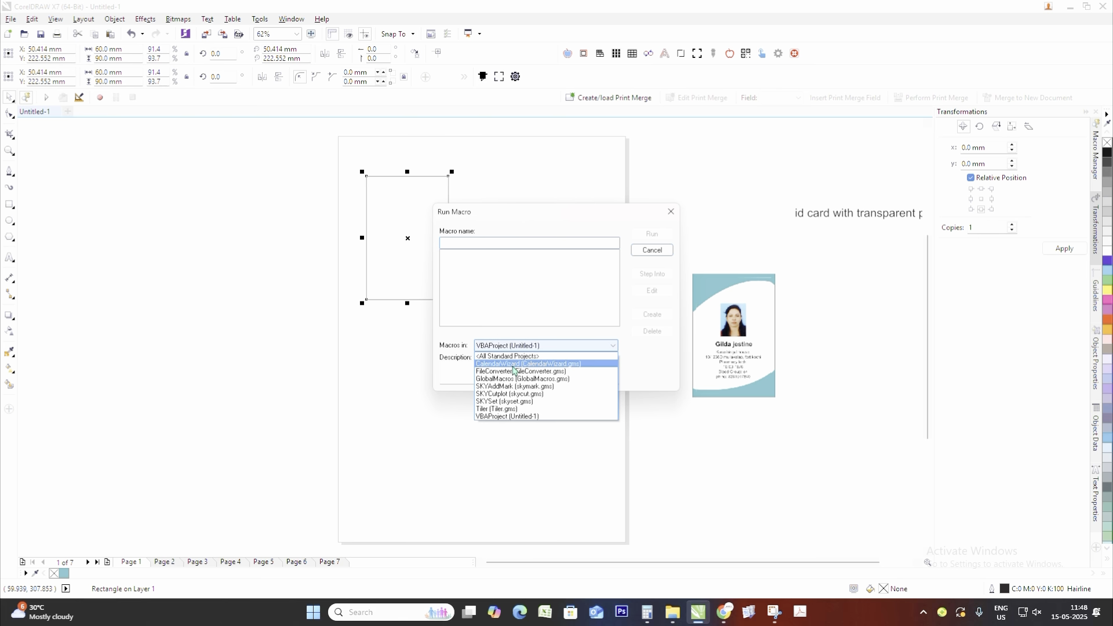
left_click(506, 404)
left_click(652, 234)
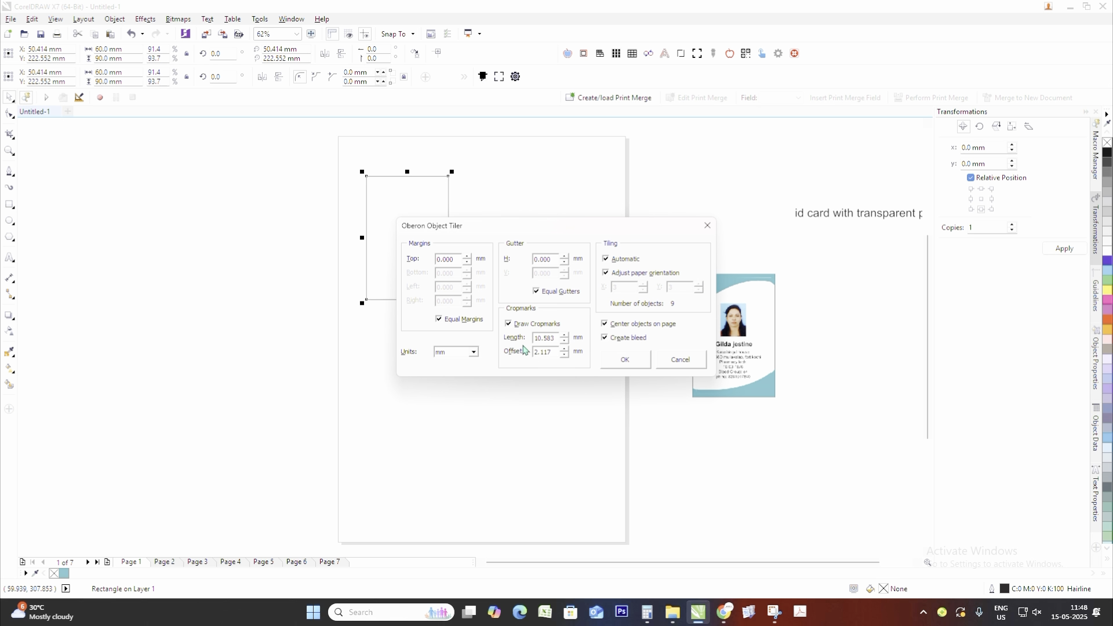
double_click(556, 335)
type("3")
double_click(553, 351)
type("1")
left_click(626, 360)
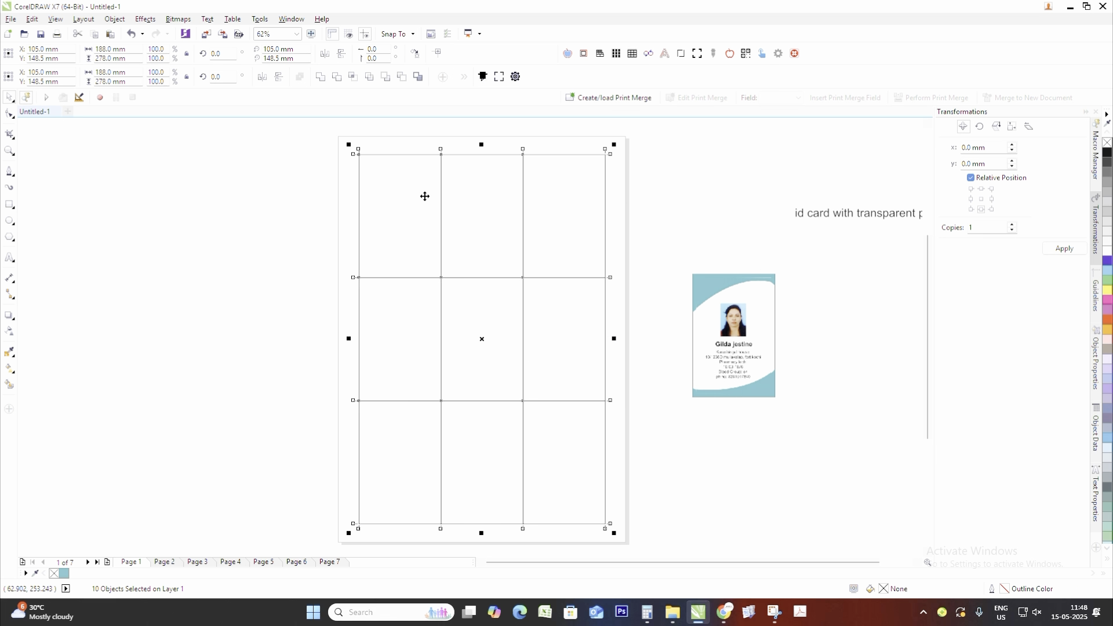
- Examine the crop marks around the upper edge and corner of the tiled grid
left_click(394, 134)
scroll(373, 142, "up", 7)
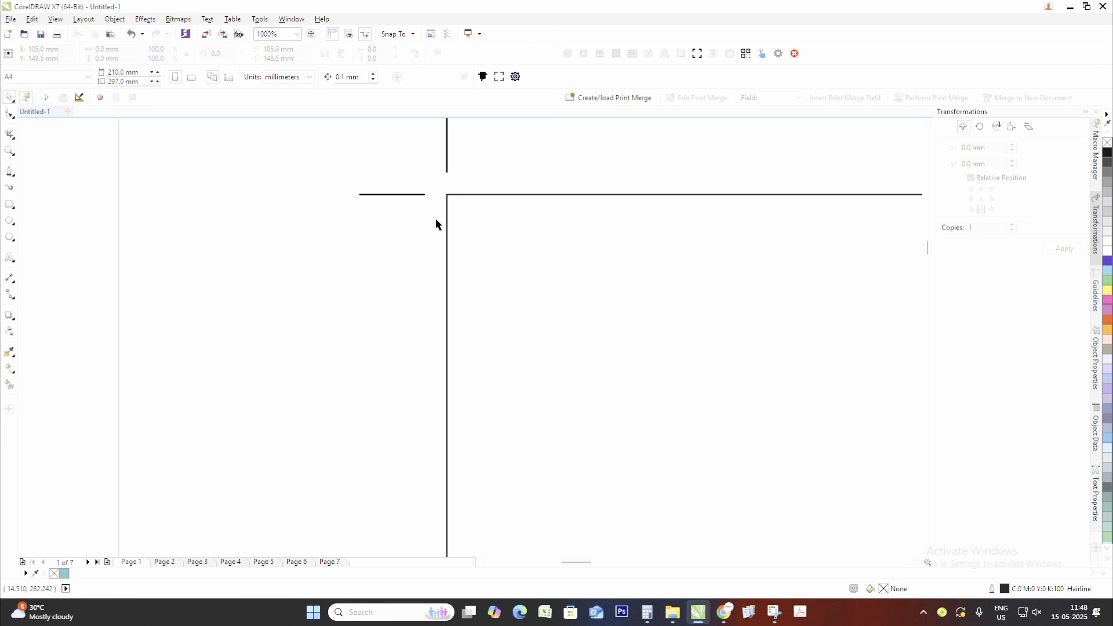
scroll(412, 196, "down", 7)
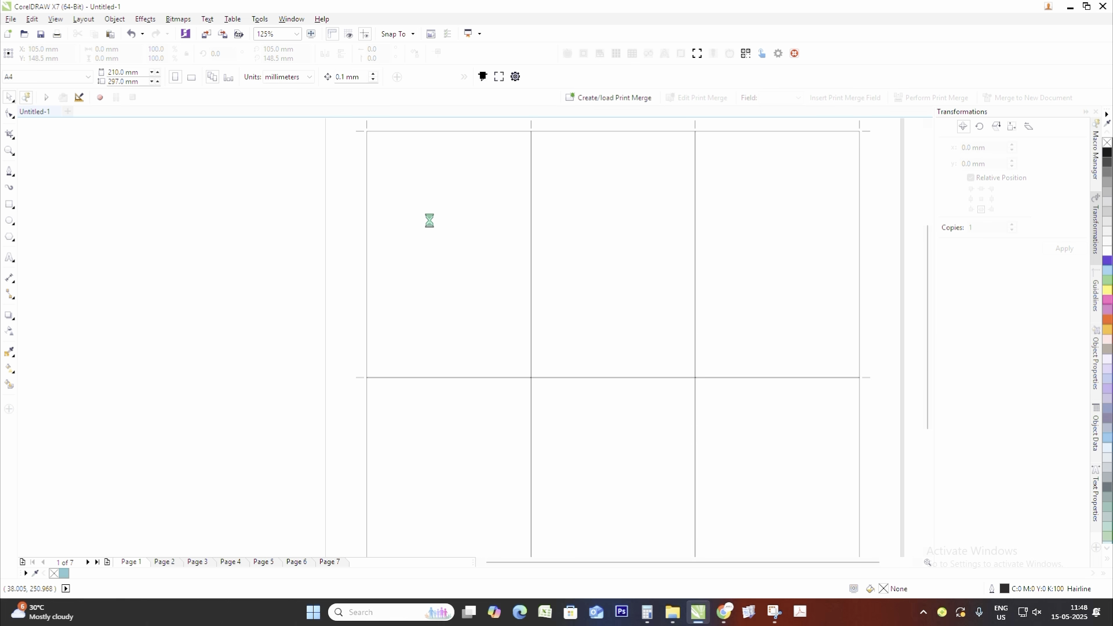
scroll(428, 203, "up", 2)
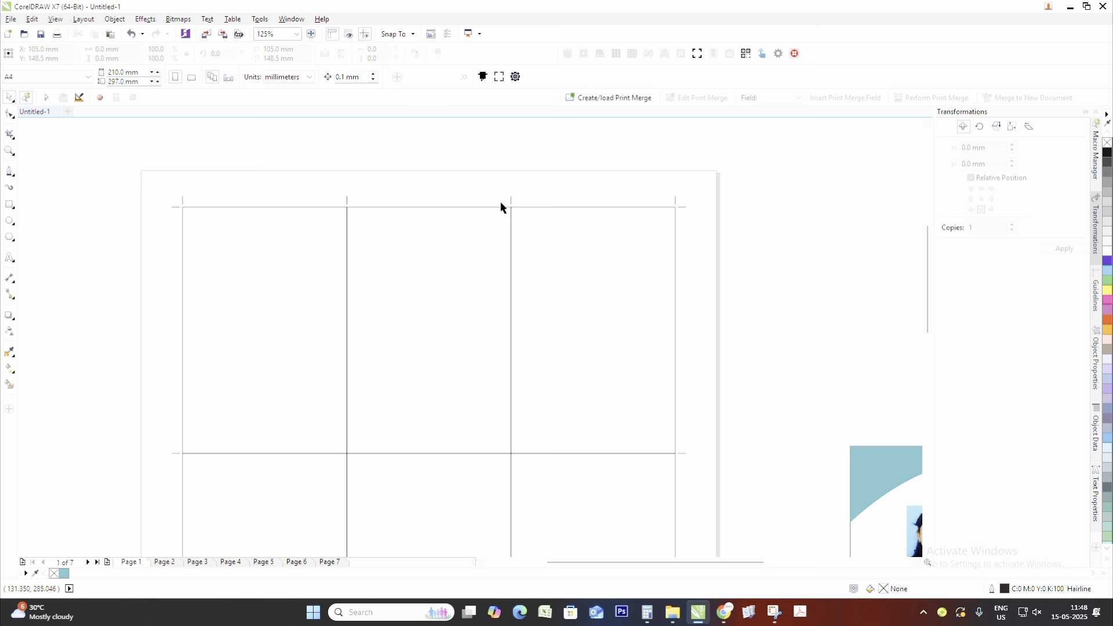
scroll(505, 214, "down", 4)
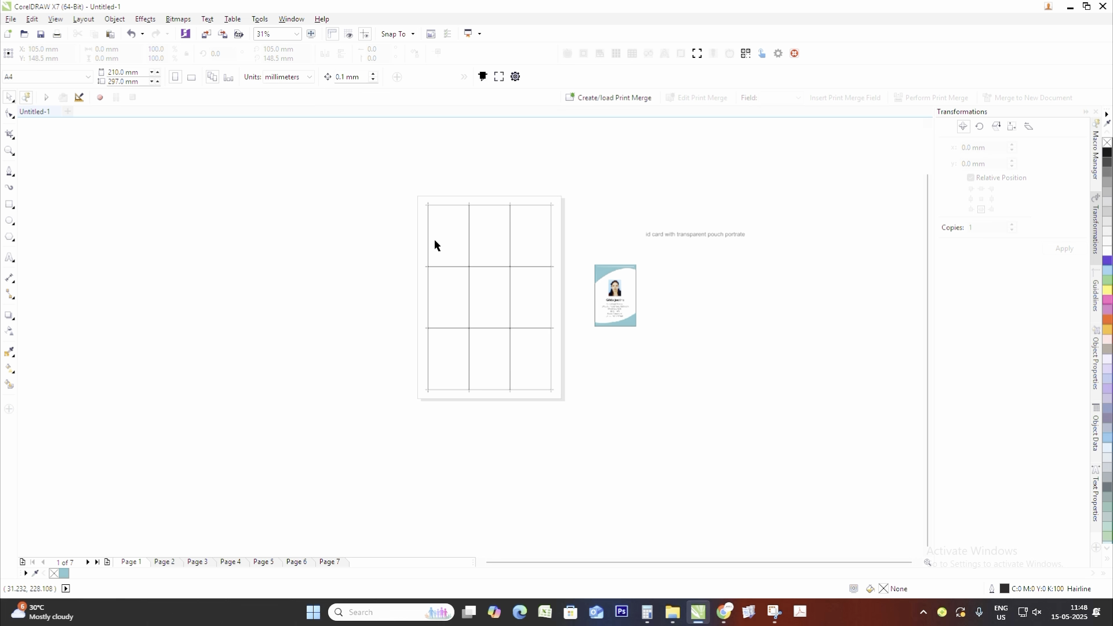
- Center page 1's ID card on the upper-left grid cell, both horizontally and vertically, and check how it fits the cell
scroll(753, 322, "up", 2)
left_click(755, 325)
scroll(697, 310, "down", 2)
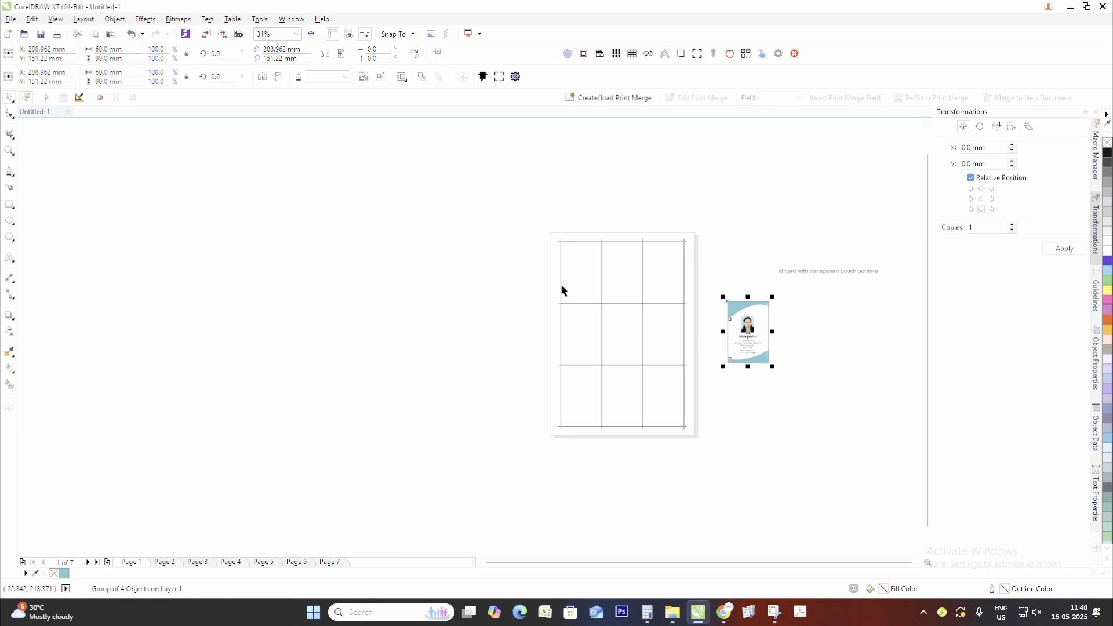
left_click(571, 277, "shift")
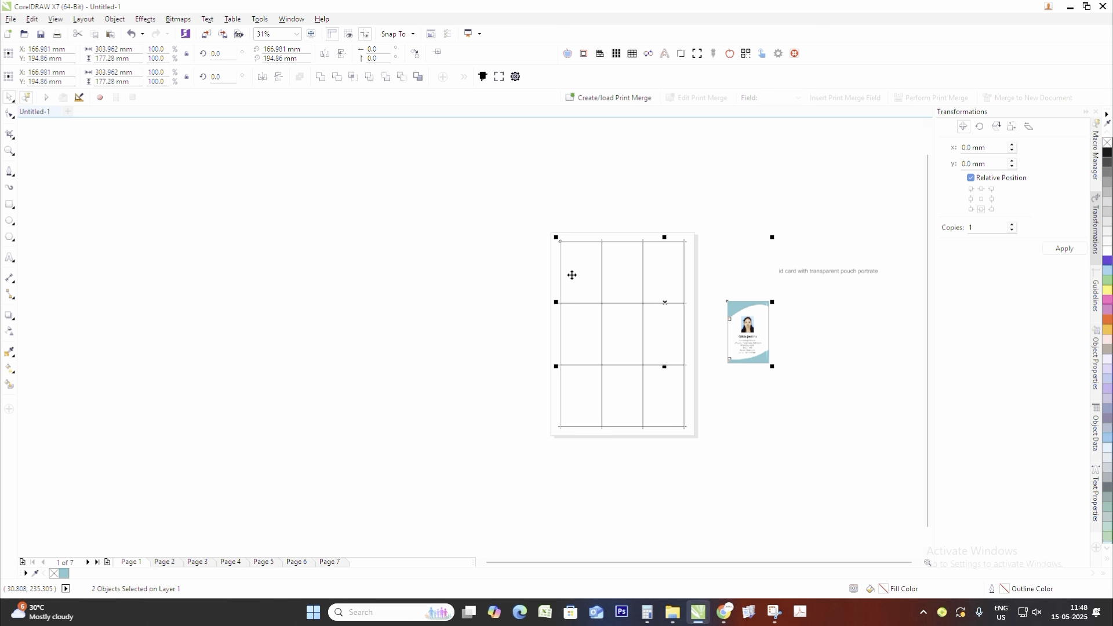
key("c")
key("e")
left_click(621, 203)
scroll(562, 259, "down", 2)
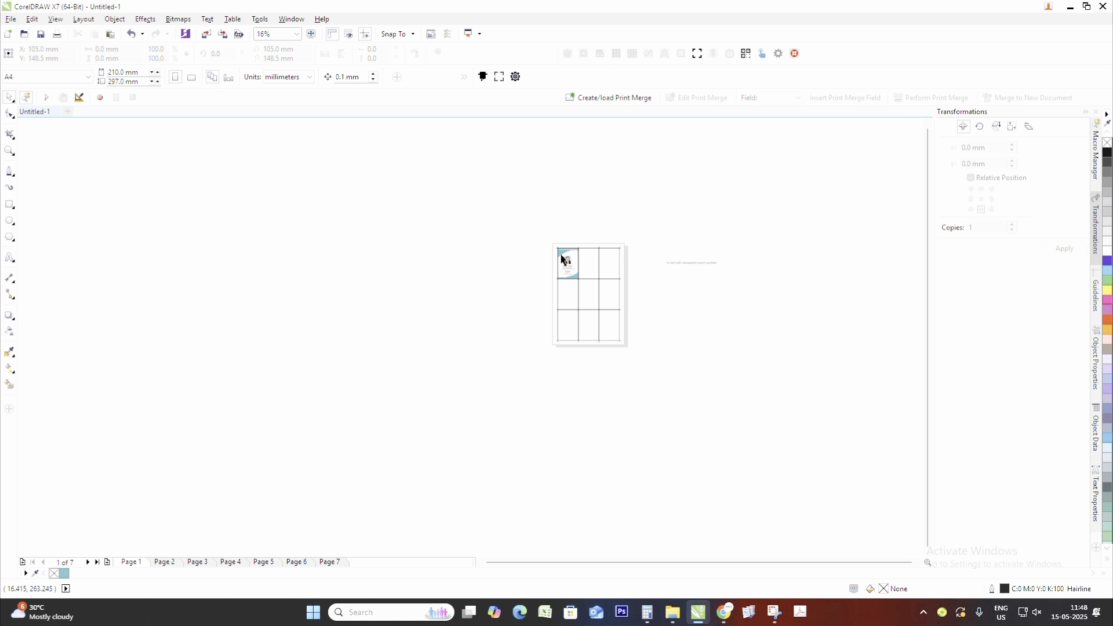
scroll(551, 307, "up", 8)
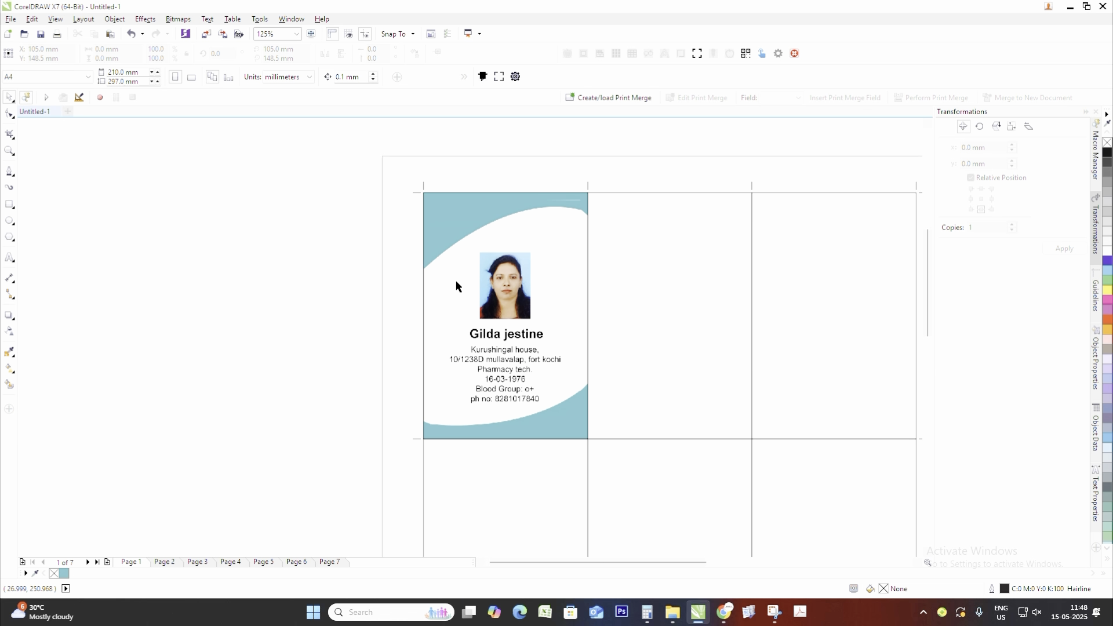
scroll(458, 284, "down", 2)
scroll(480, 264, "up", 4)
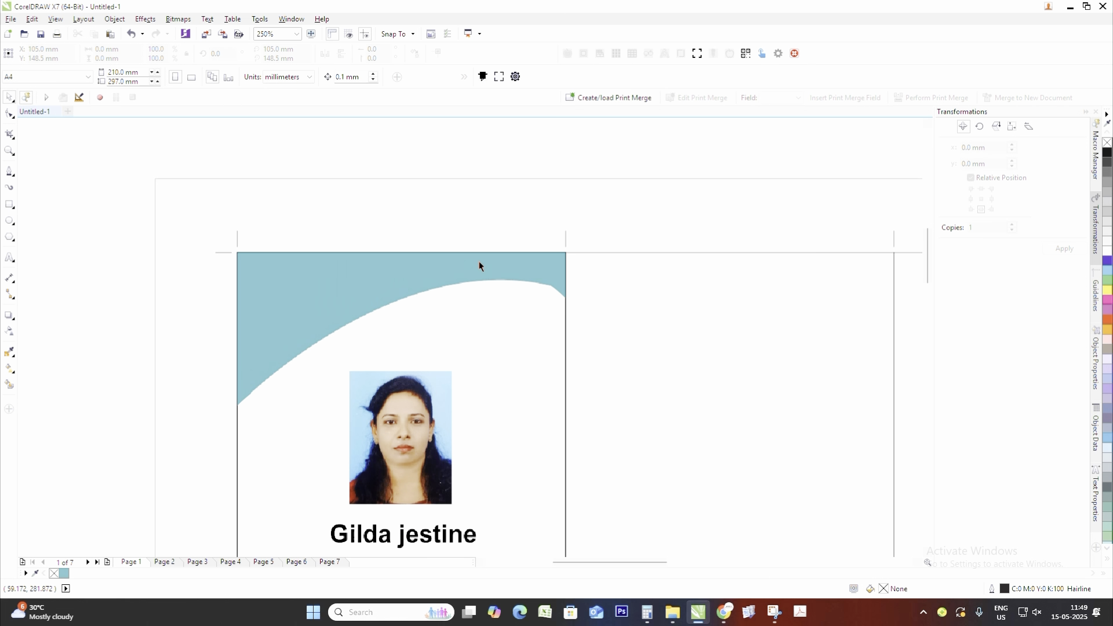
scroll(480, 266, "down", 3)
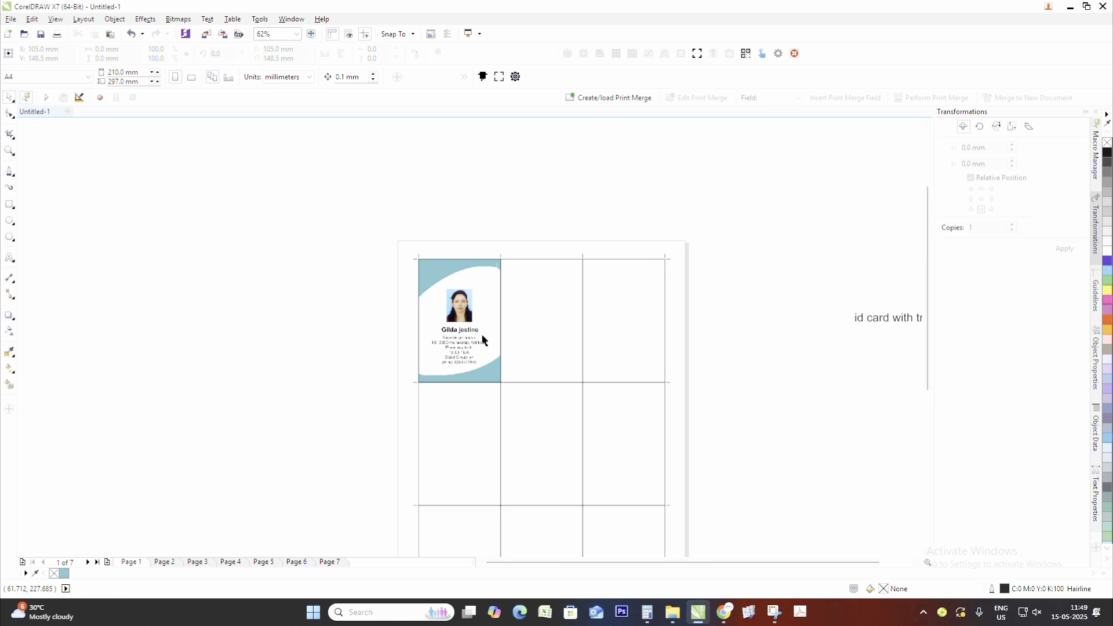
scroll(483, 340, "down", 1)
- Undo the horizontal and vertical centering of page 1's ID card on the grid cell
key("ctrl+z")
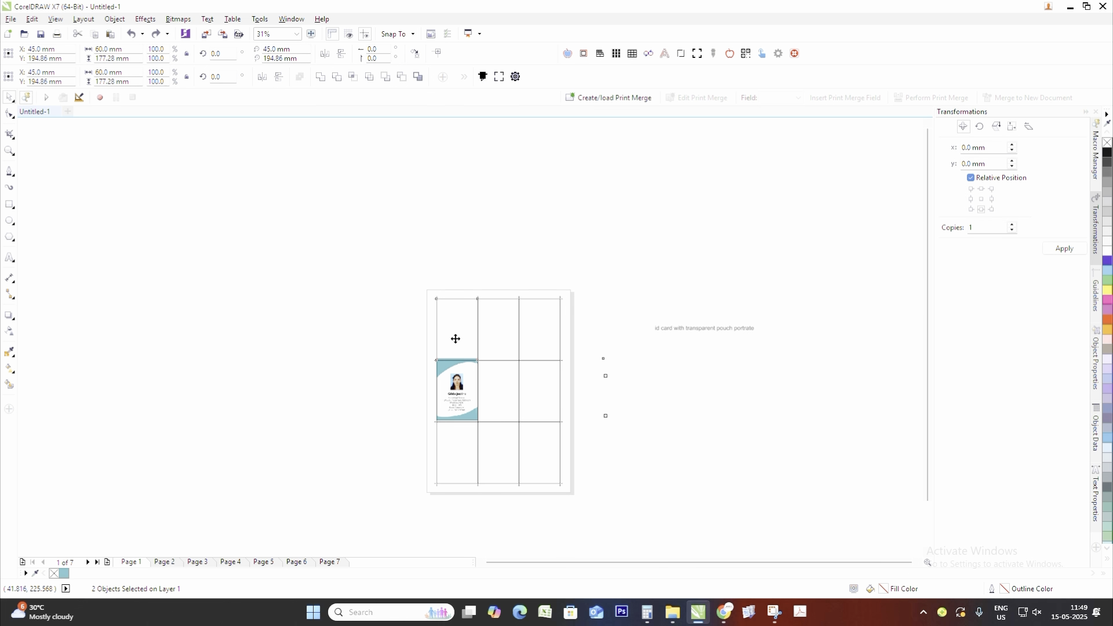
key("ctrl+shift+z")
scroll(628, 363, "up", 4)
scroll(628, 363, "down", 3)
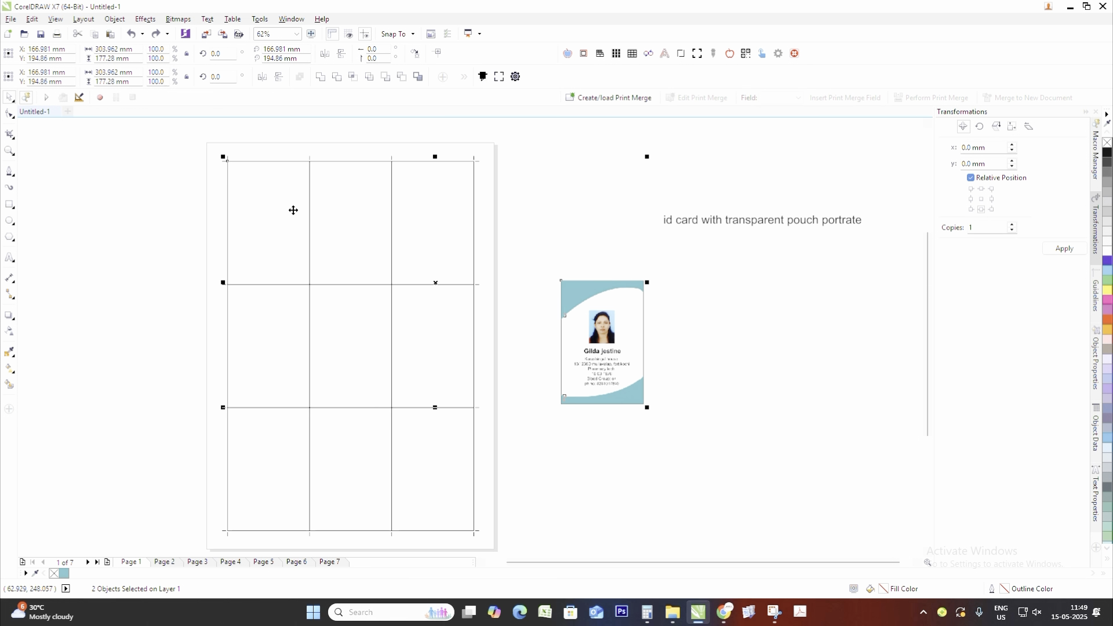
scroll(402, 241, "down", 1)
scroll(315, 217, "up", 1)
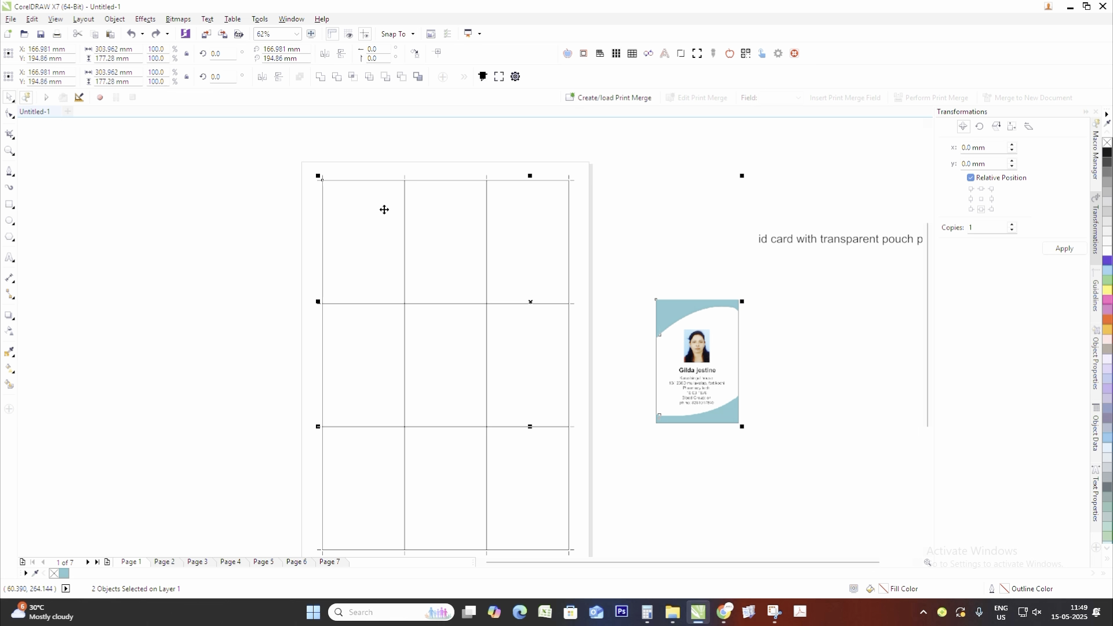
left_click(614, 207)
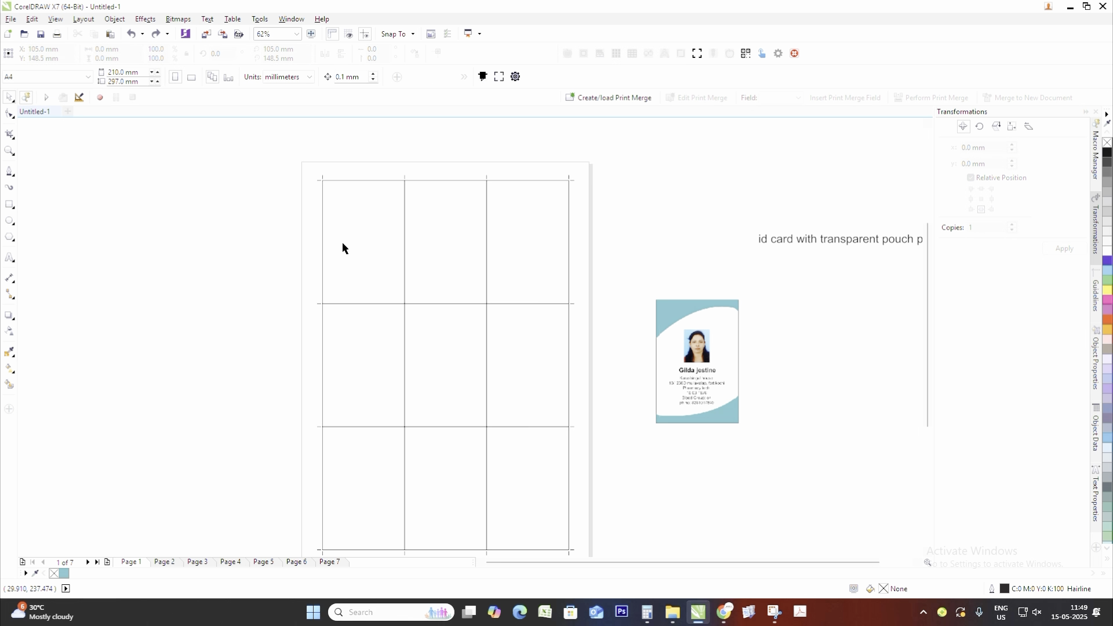
- Align page 1's ID card with the center of the upper-left grid cell in both directions
left_click(342, 242)
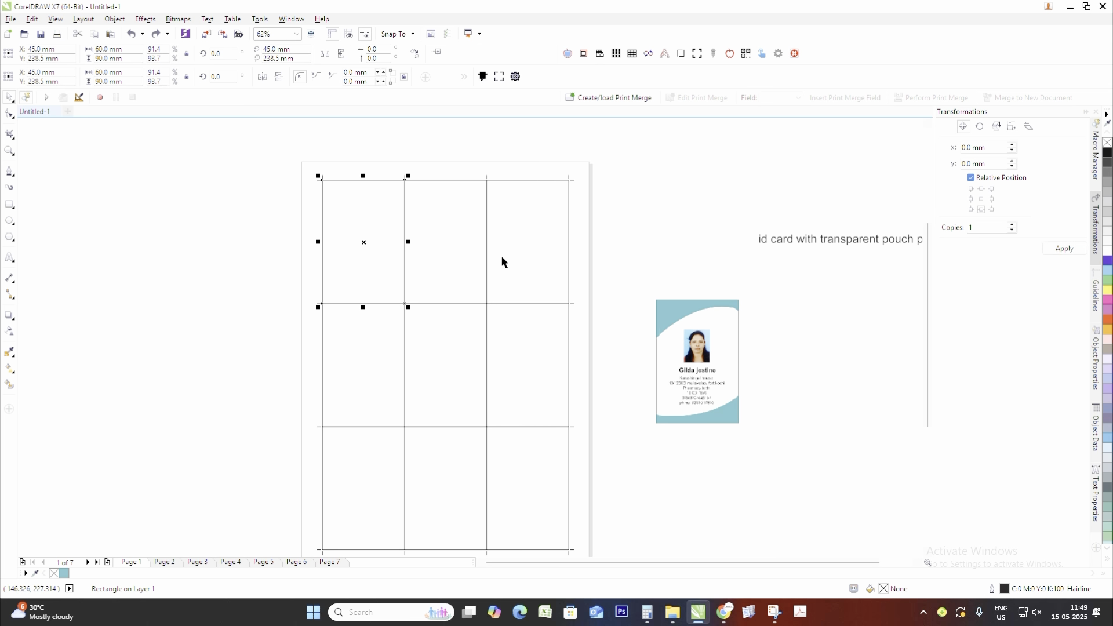
left_click(666, 380)
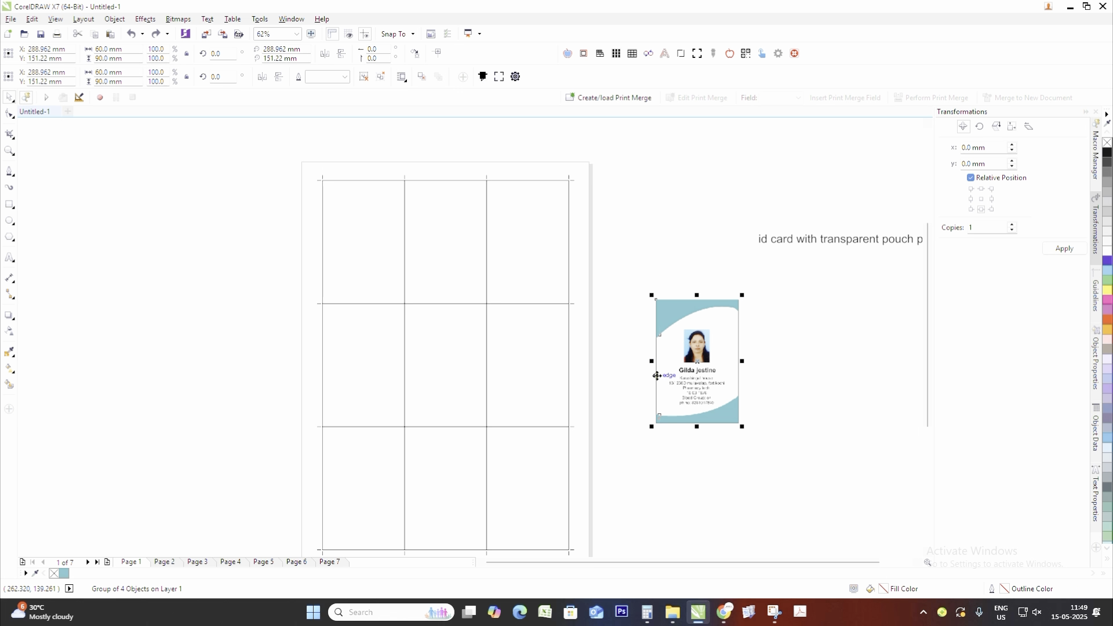
left_click(365, 247, "shift")
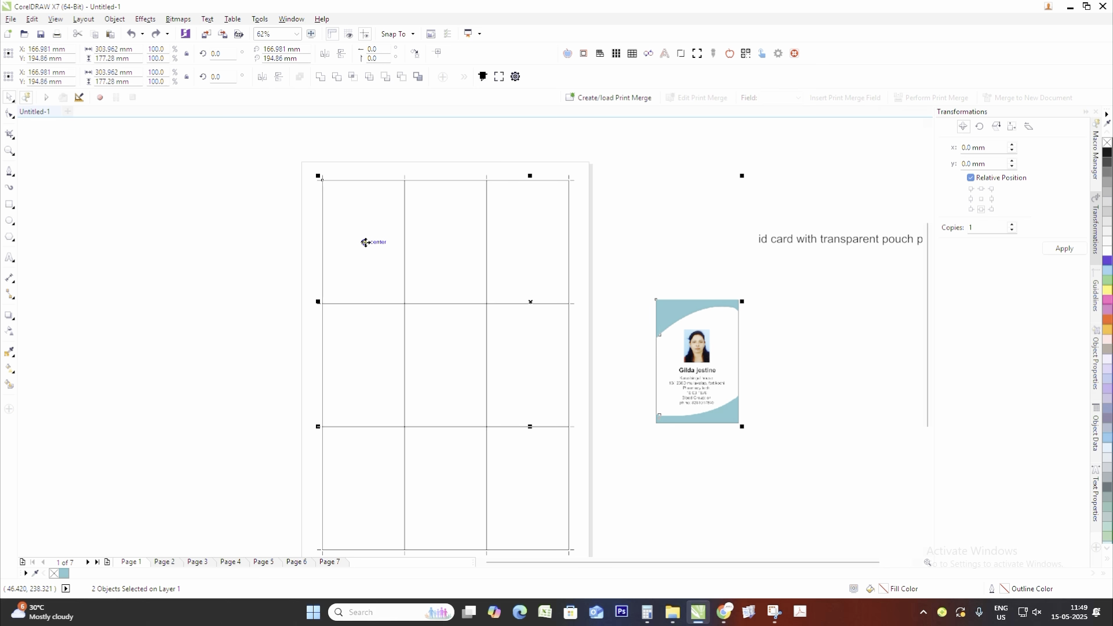
key("c")
key("e")
left_click(644, 234)
scroll(461, 259, "down", 3)
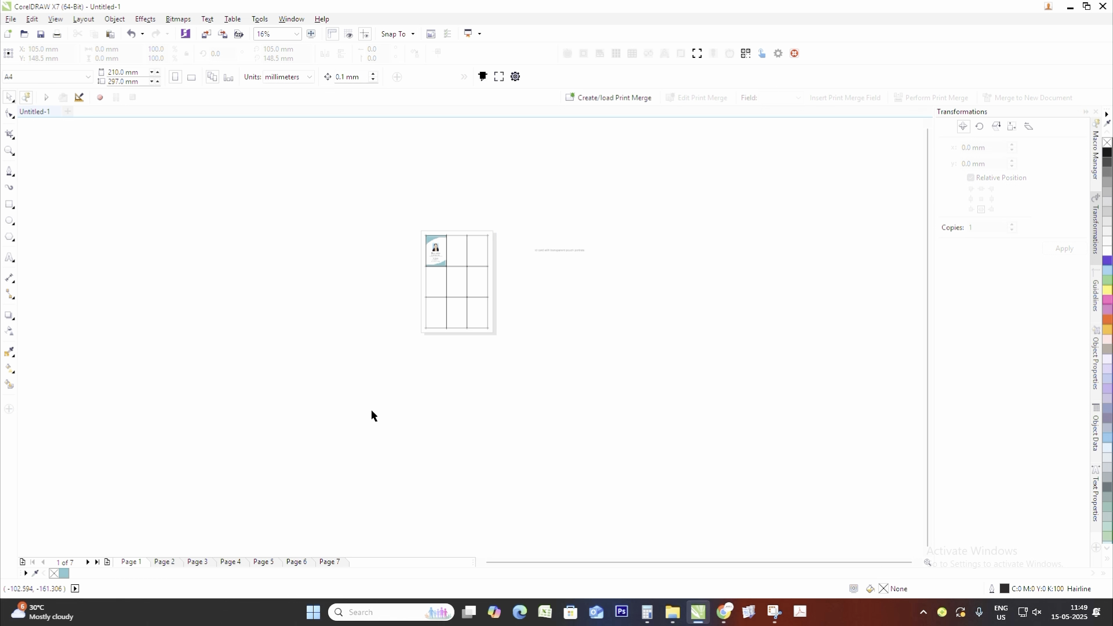
- Move the ID cards of pages 2 and 3 off their pages onto the shared desktop area beside the page
left_click(164, 562)
left_click(456, 281)
left_click_drag(457, 278, 588, 284)
left_click(203, 562)
left_click_drag(428, 255, 492, 320)
left_click_drag(456, 281, 538, 317)
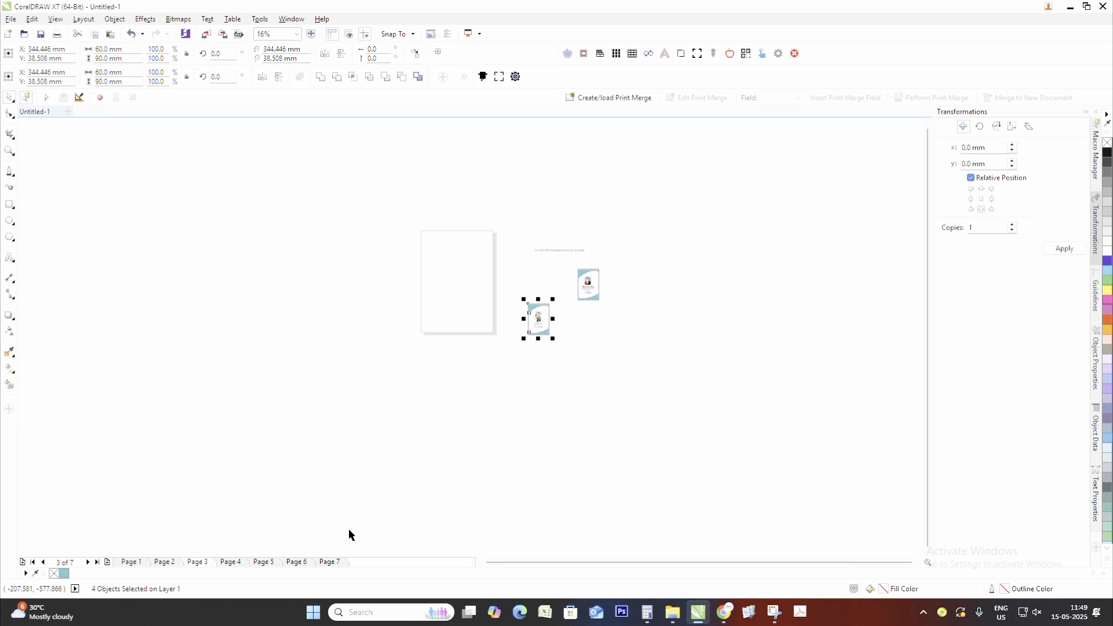
- Move the ID cards of pages 4 and 5 off their pages onto free spots in the desktop area
left_click(224, 560)
left_click(231, 560)
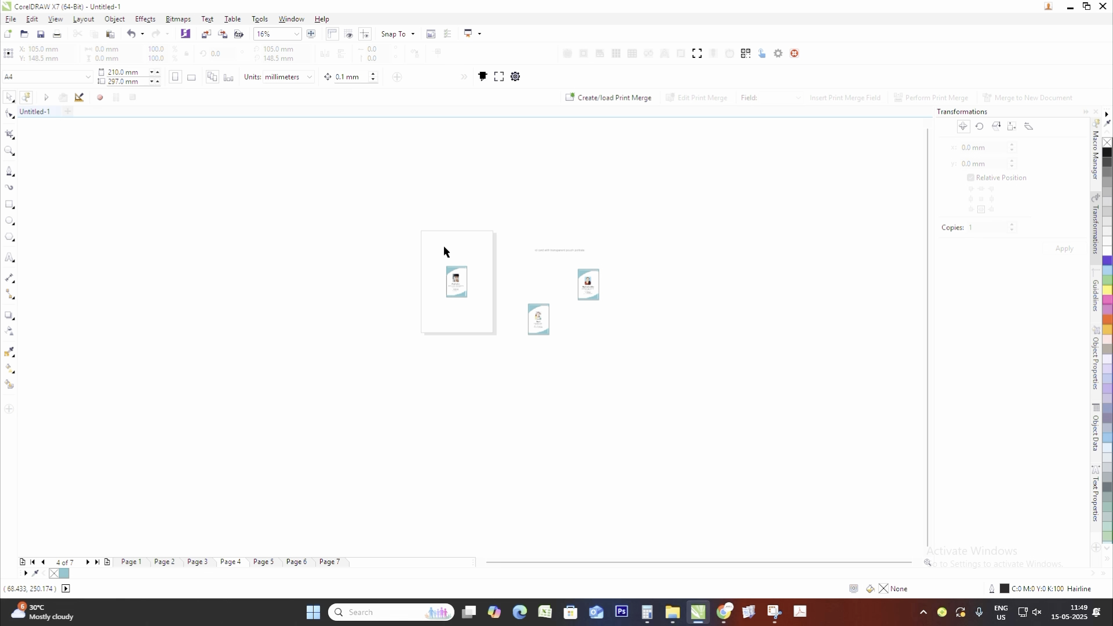
left_click_drag(444, 251, 497, 333)
left_click_drag(456, 279, 605, 334)
left_click(264, 561)
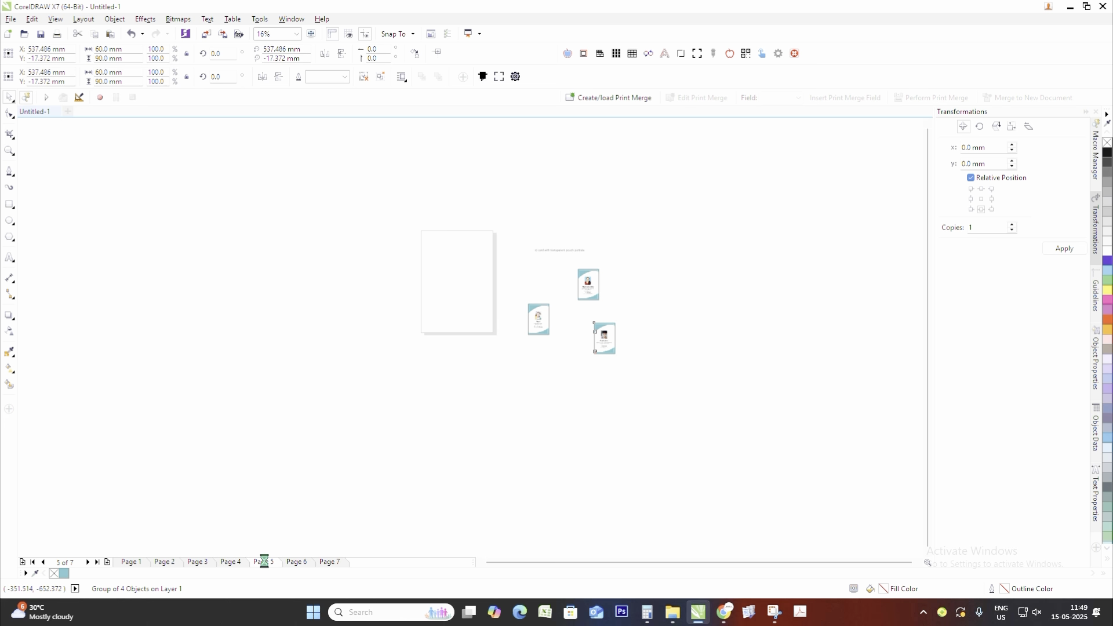
left_click_drag(420, 235, 467, 325)
left_click_drag(459, 285, 505, 370)
- Move the ID cards of pages 6 and 7 onto the desktop area, and return to page 1
left_click(296, 562)
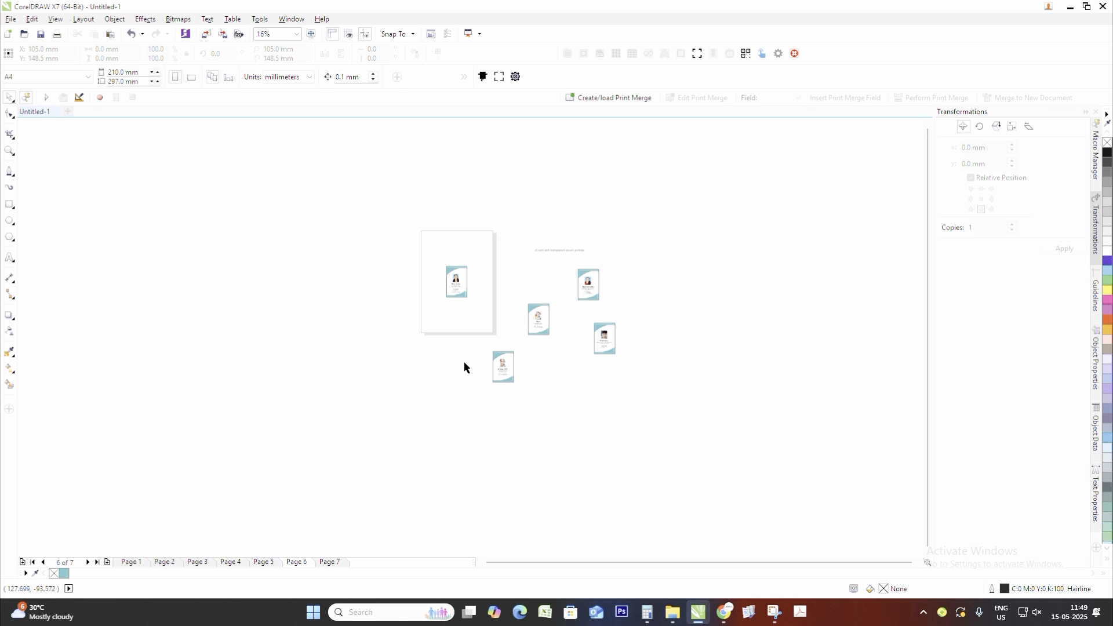
left_click(458, 282)
left_click_drag(459, 282, 556, 390)
left_click(329, 562)
left_click(458, 283)
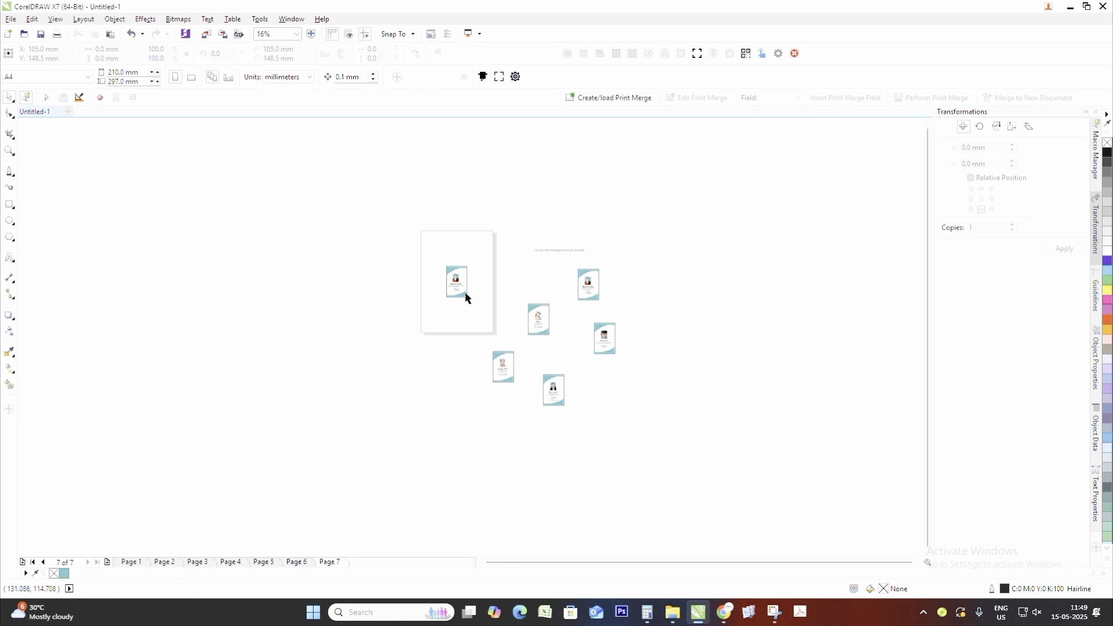
left_click_drag(457, 282, 566, 347)
left_click(520, 286)
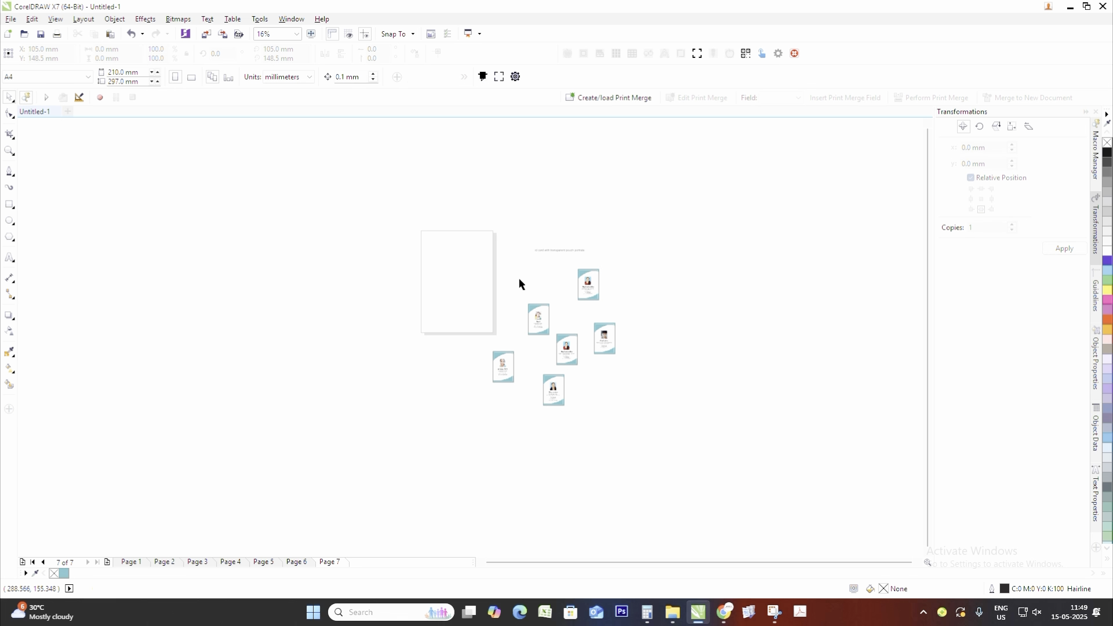
left_click(141, 563)
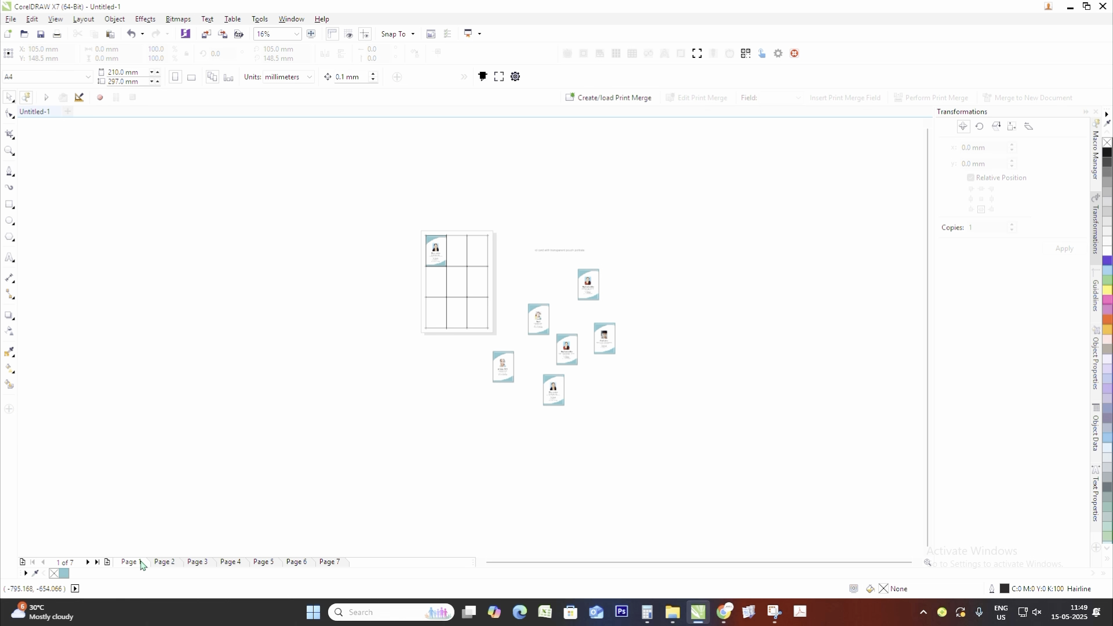
- Try to center the ungrouped card from page 3 on the grid's upper-middle cell, and undo the alignment
scroll(454, 259, "up", 2)
left_click_drag(594, 326, 682, 445)
left_click(461, 278, "shift")
key("c")
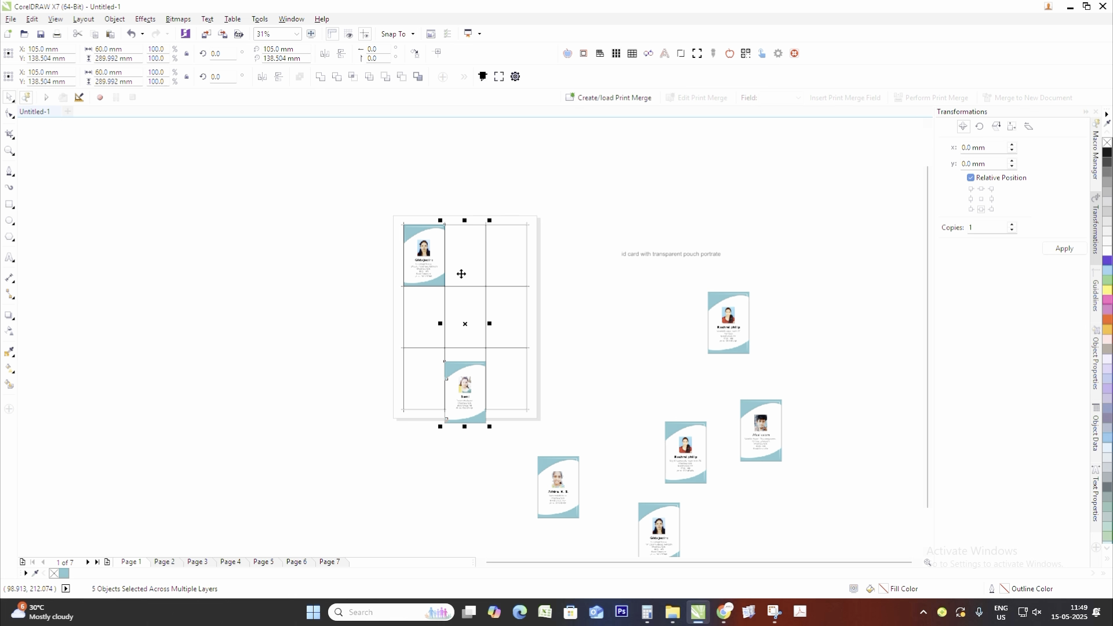
key("e")
scroll(479, 264, "up", 4)
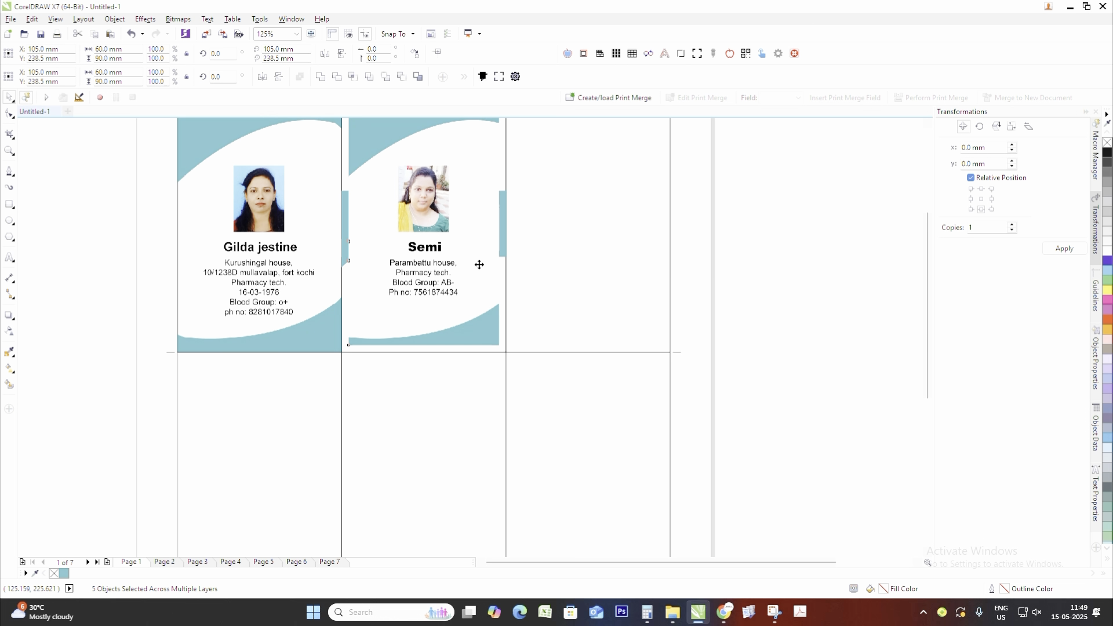
scroll(479, 264, "down", 4)
key("ctrl+z")
key("ctrl+z")
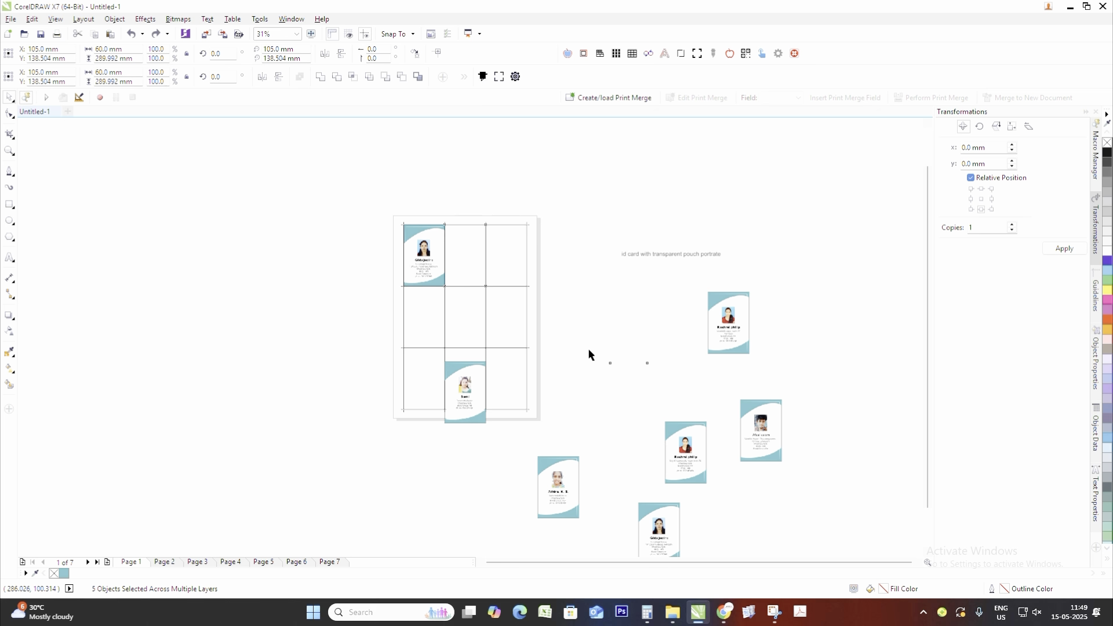
- Try to align only the background bitmap of the ungrouped card with the grid's top-middle cell, and undo both alignments
left_click(643, 408)
left_click(740, 377)
left_click(645, 404)
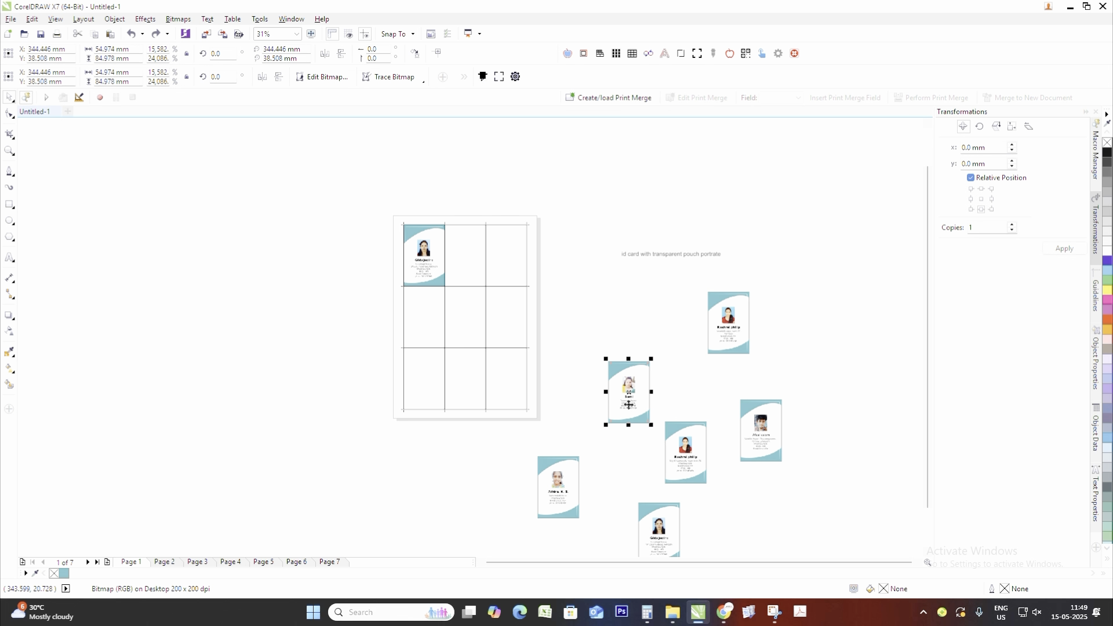
scroll(640, 410, "up", 2)
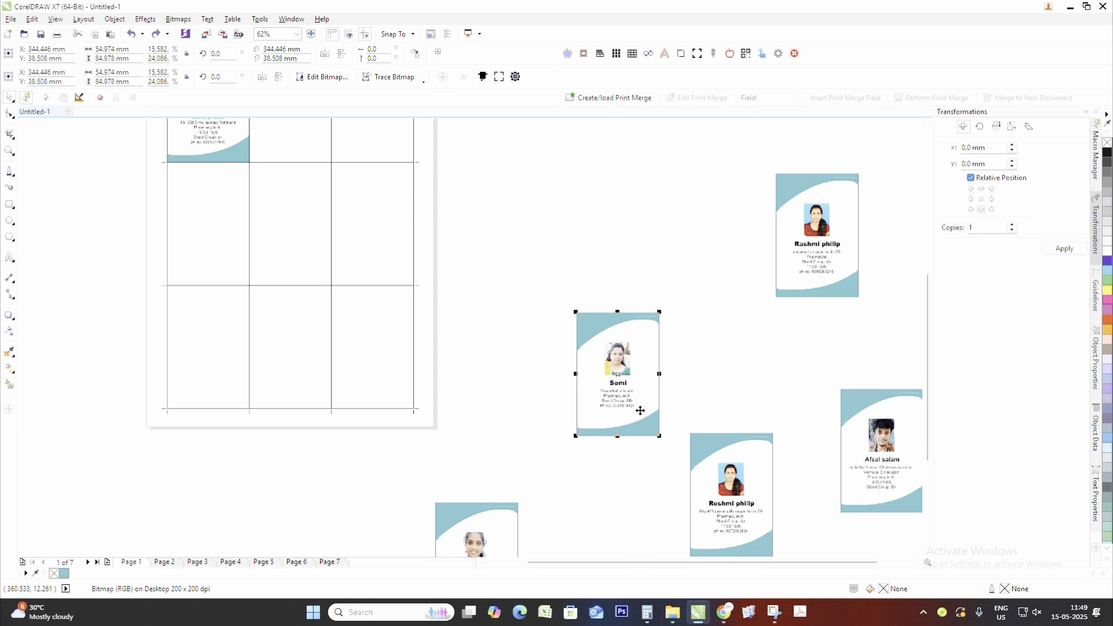
scroll(640, 410, "down", 2)
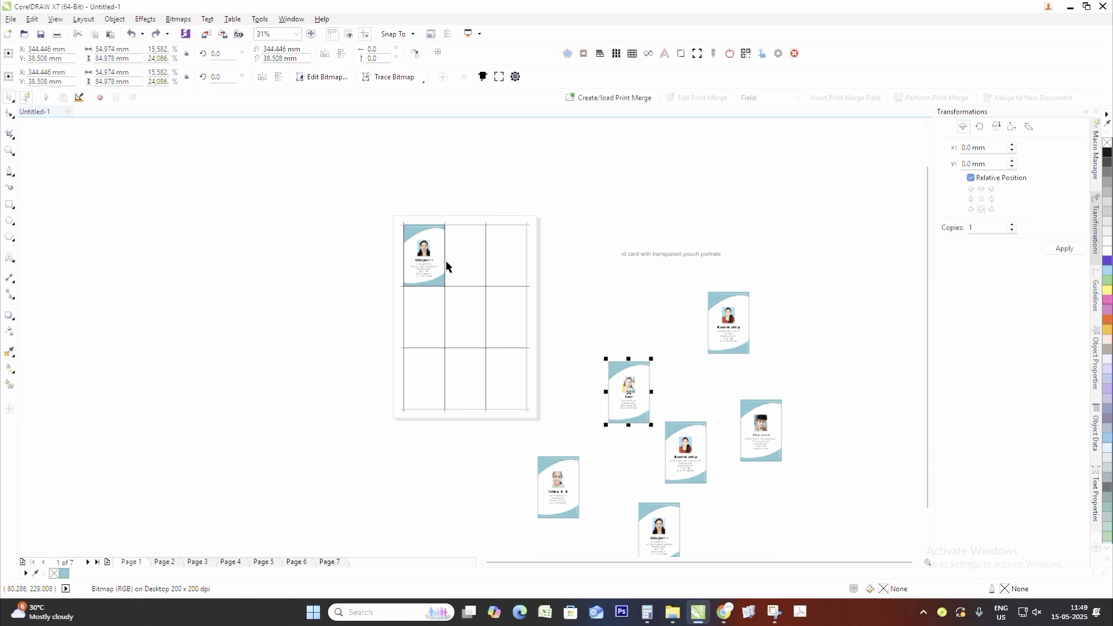
left_click(462, 264, "shift")
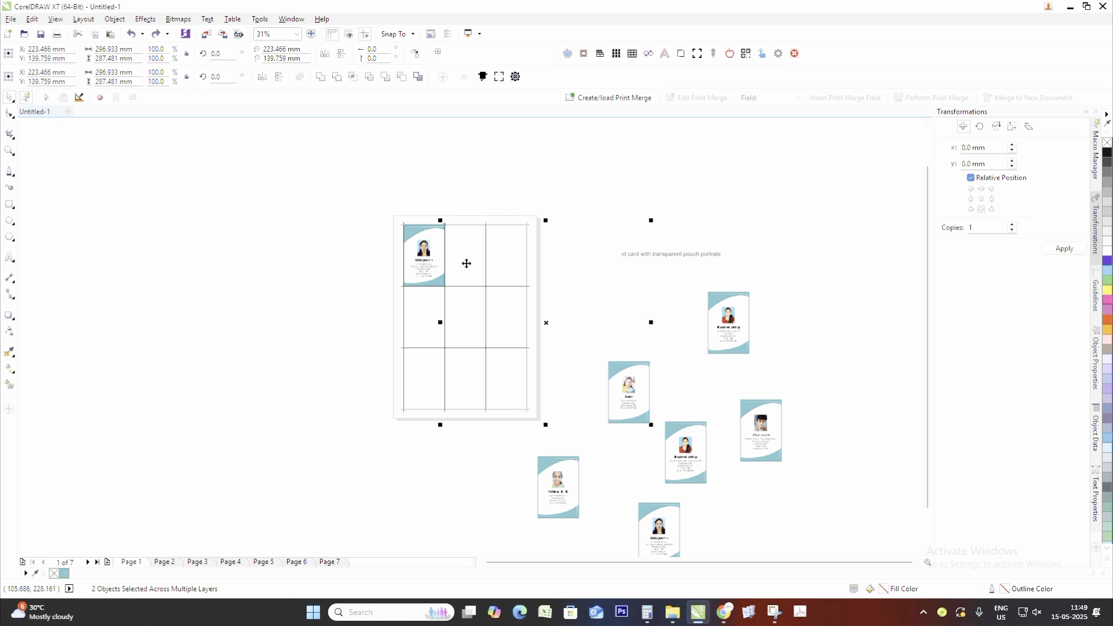
key("c")
key("t")
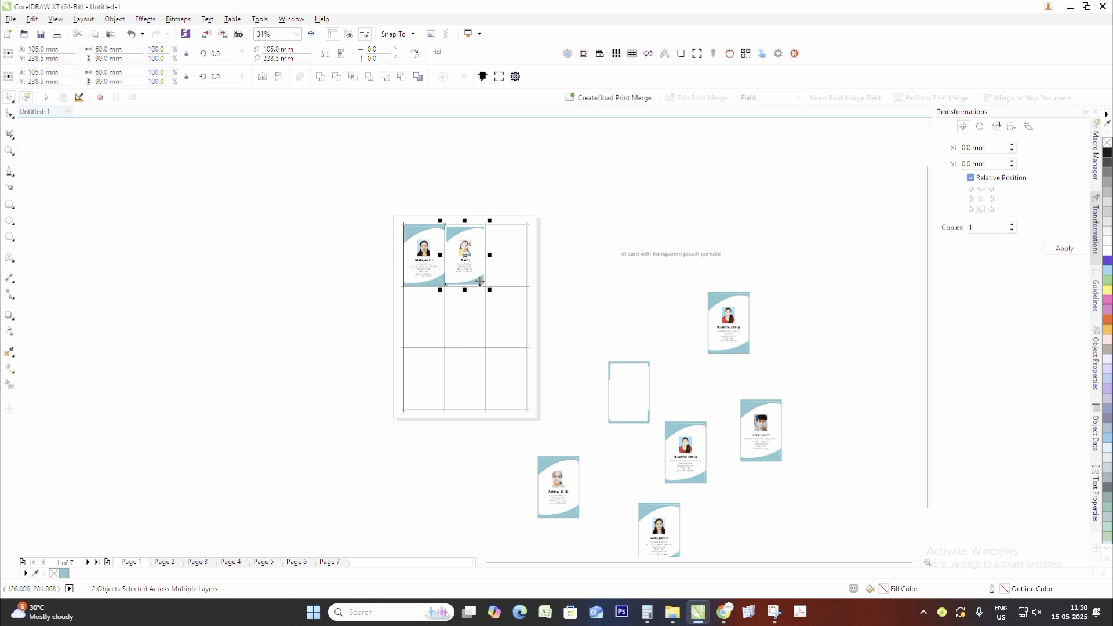
scroll(576, 375, "up", 2)
key("ctrl+z")
scroll(575, 375, "down", 2)
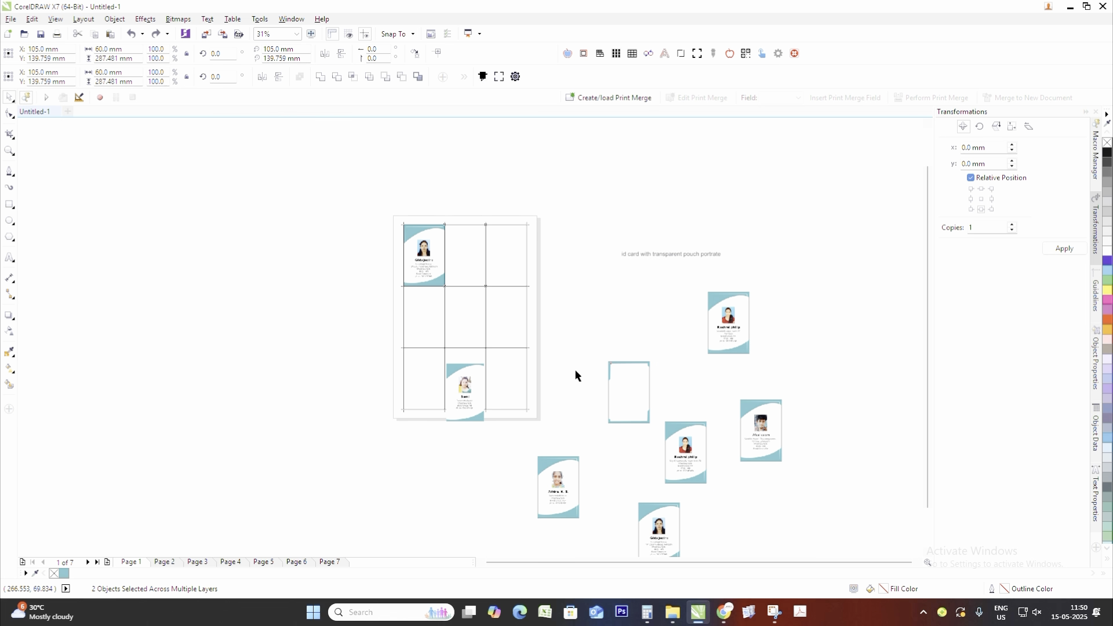
key("ctrl+z")
- Group the four objects of the ungrouped card beside the page and shift the grouped card slightly
left_click(690, 396)
left_click_drag(662, 435, 597, 353)
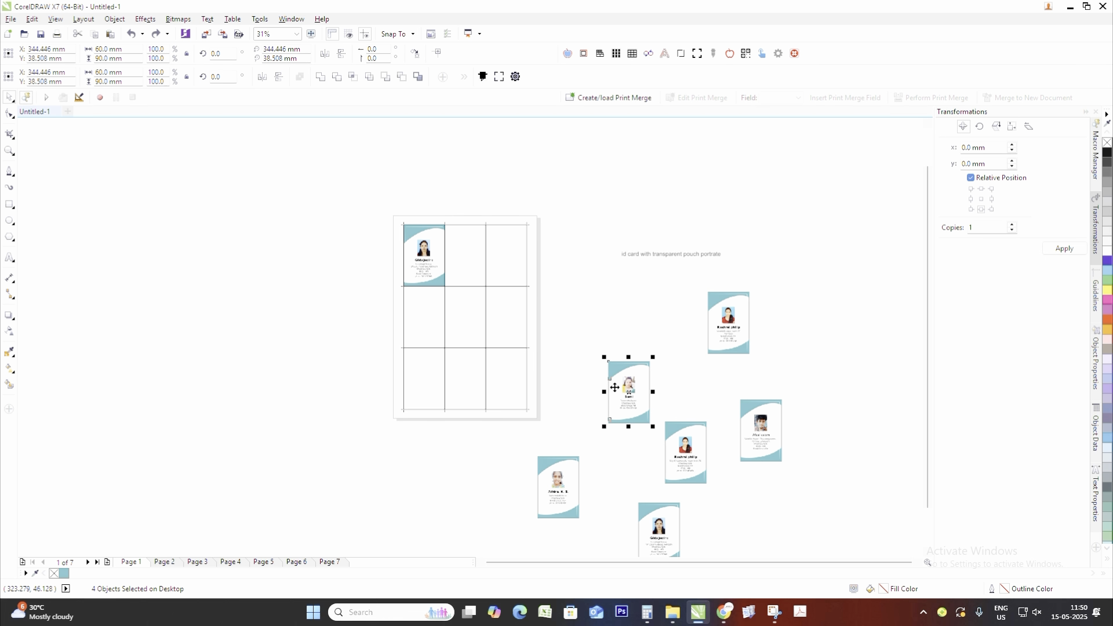
key("ctrl+g")
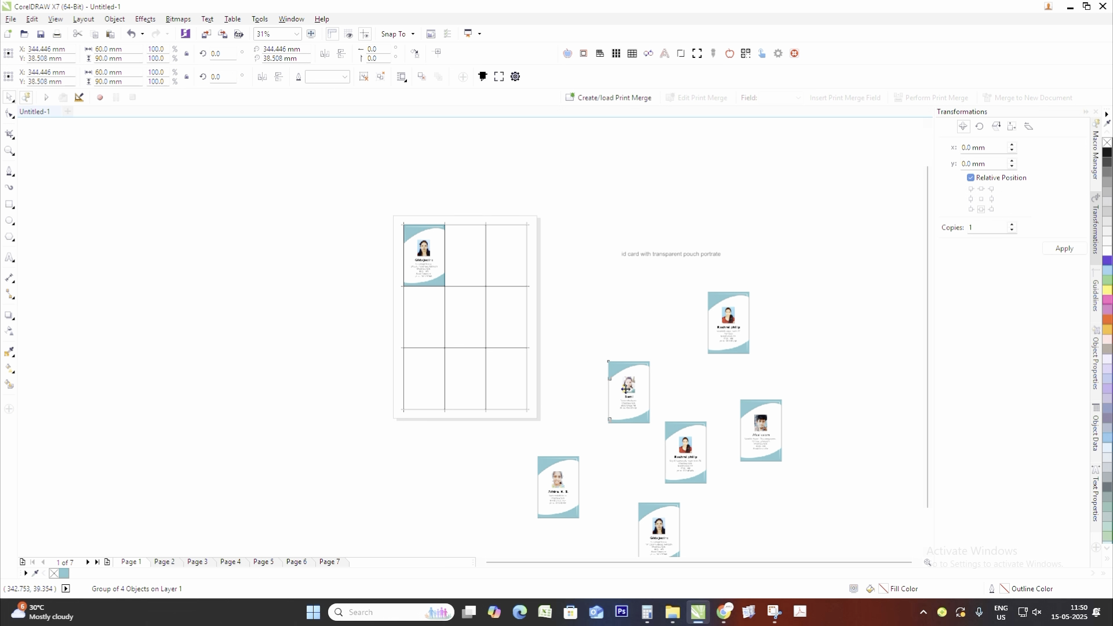
mouse_move(626, 388)
left_mouse_down()
mouse_move(604, 269)
mouse_move(648, 383)
left_mouse_up()
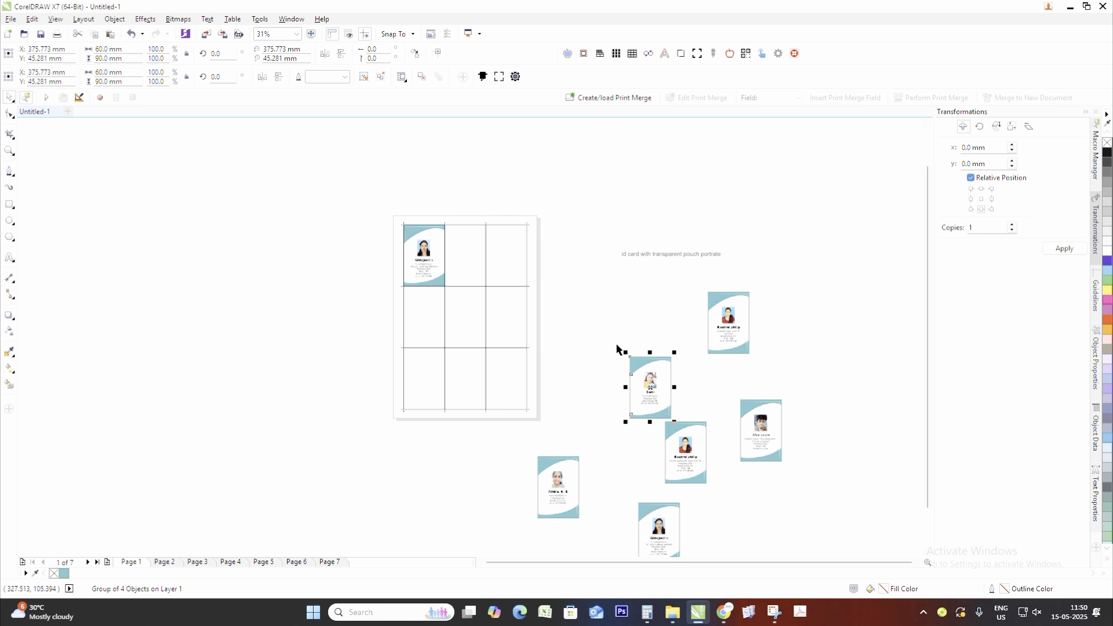
- Align the newly grouped card exactly with the top-middle cell of the grid
left_click(445, 257, "shift")
key("l")
key("t")
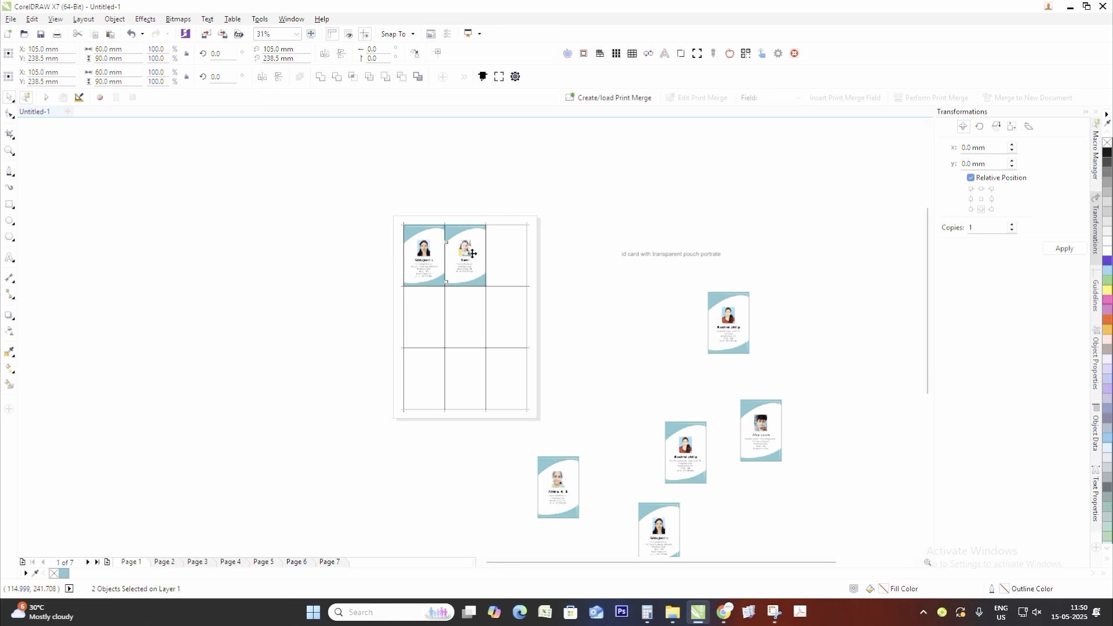
scroll(472, 253, "up", 2)
scroll(472, 253, "down", 1)
left_click(764, 377)
- Align the uppermost card in the desktop area exactly with the top-right cell of the grid
scroll(673, 342, "down", 2)
scroll(764, 353, "up", 1)
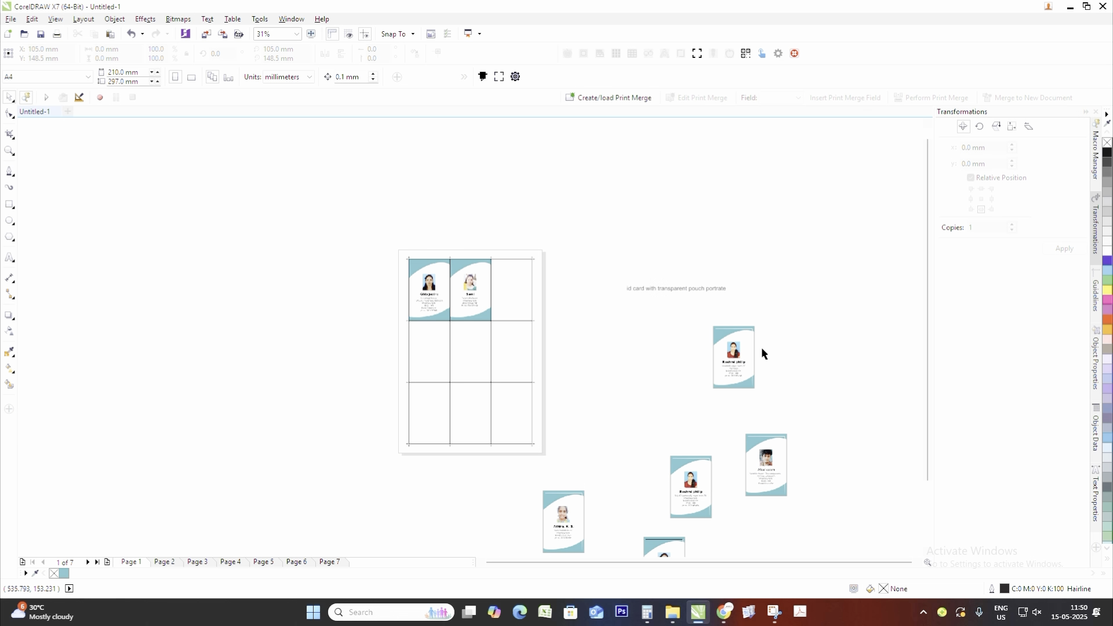
left_click_drag(731, 355, 665, 361)
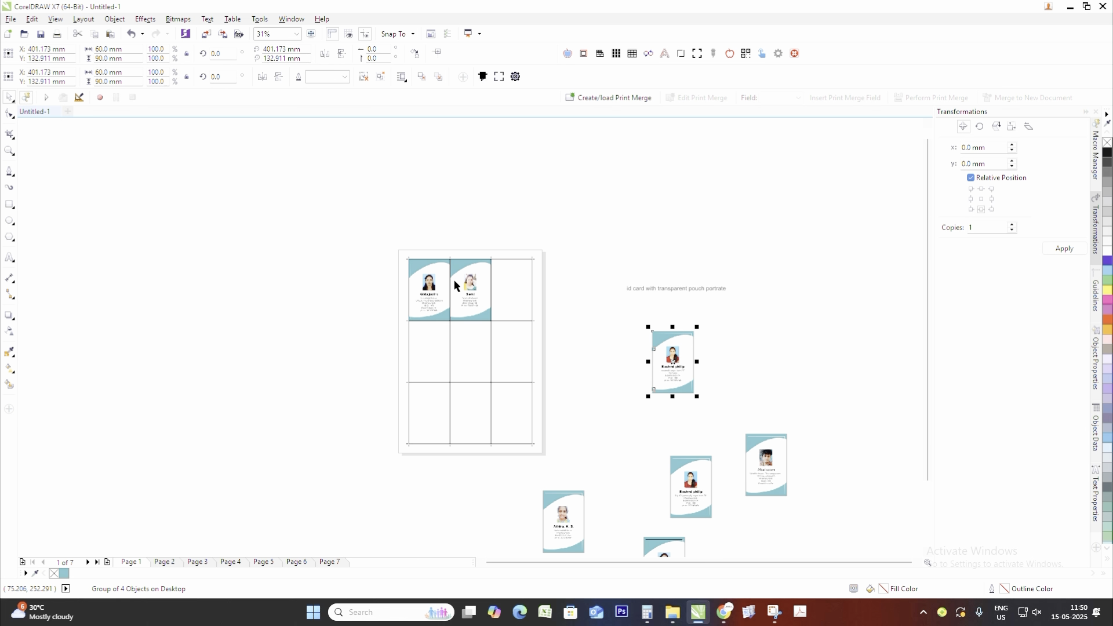
left_click(507, 291, "shift")
key("l")
key("e")
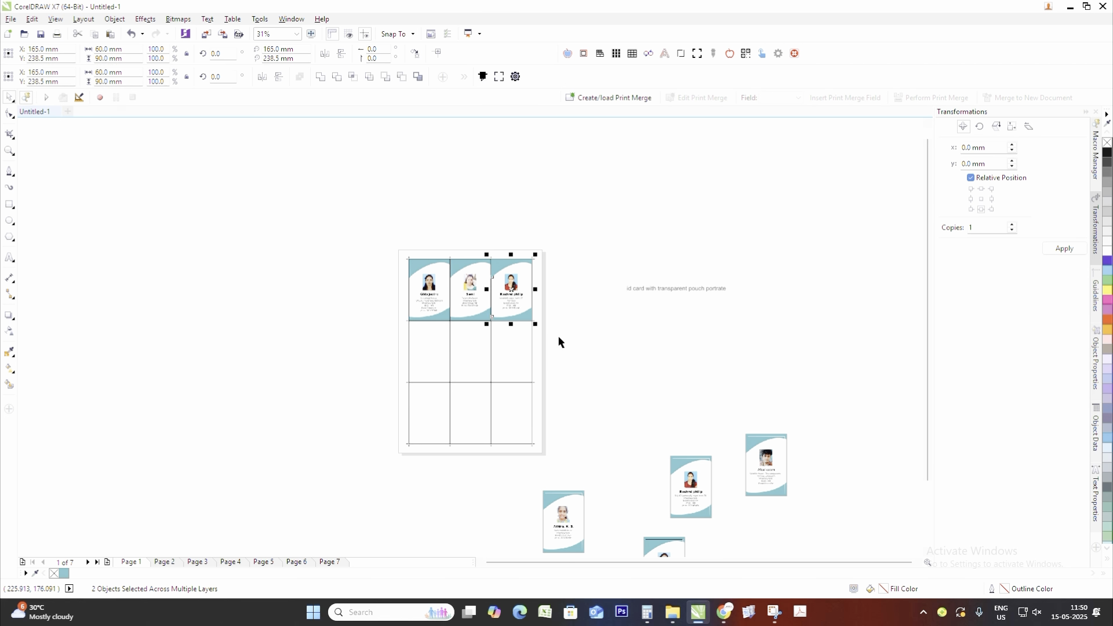
left_click(559, 340)
- Center the desktop card nearest the page's lower-right corner on the middle row's left cell of the grid
scroll(516, 367, "down", 1)
scroll(490, 451, "up", 1)
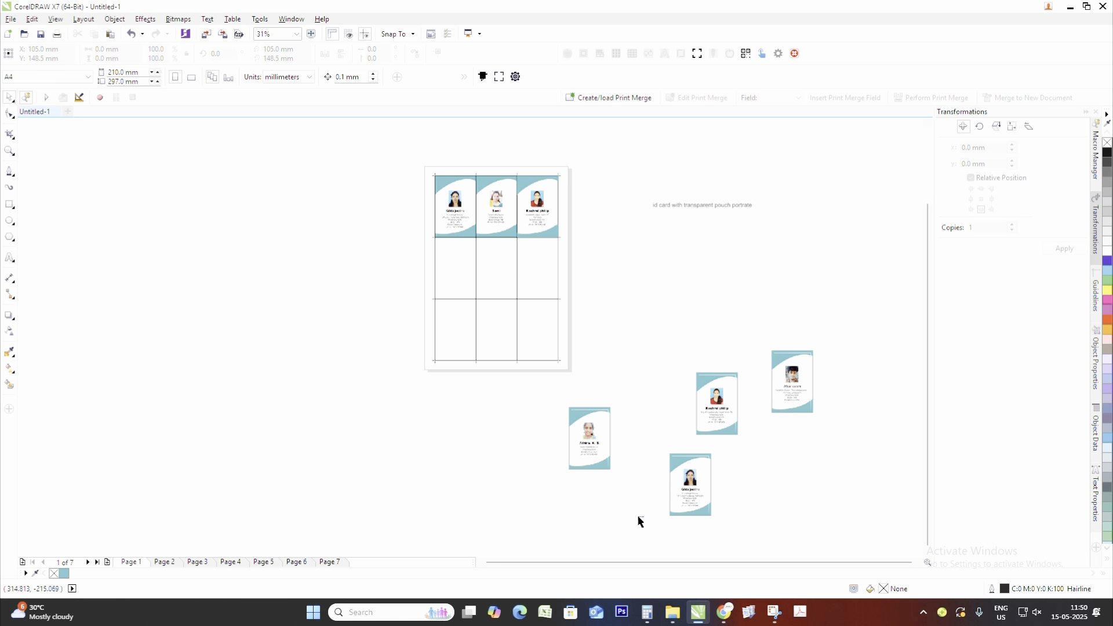
left_click_drag(638, 518, 561, 390)
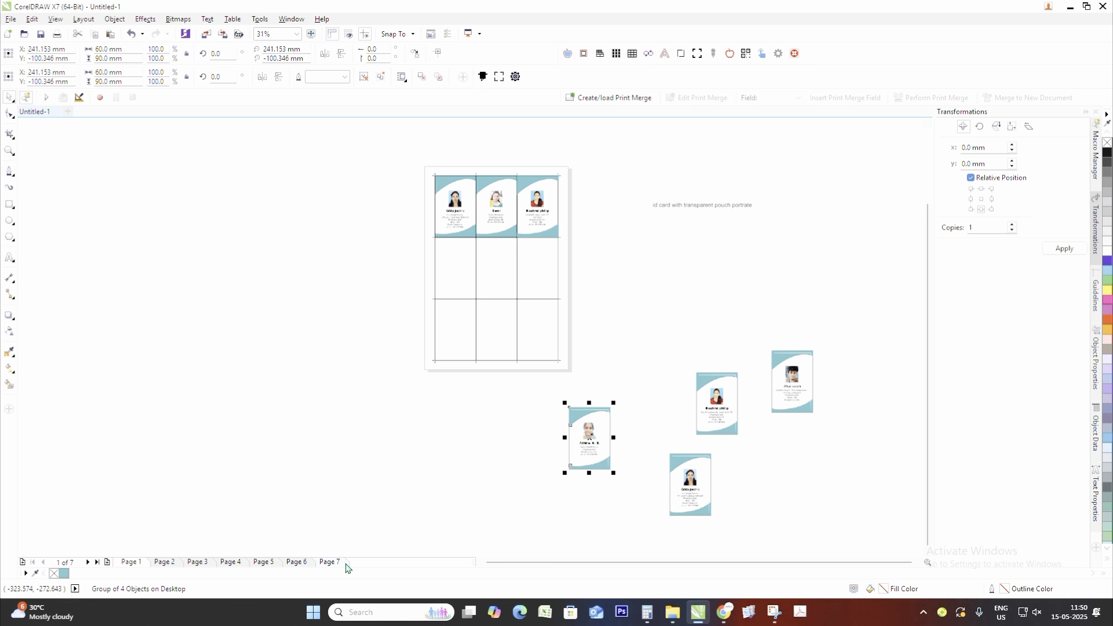
left_click(460, 276, "shift")
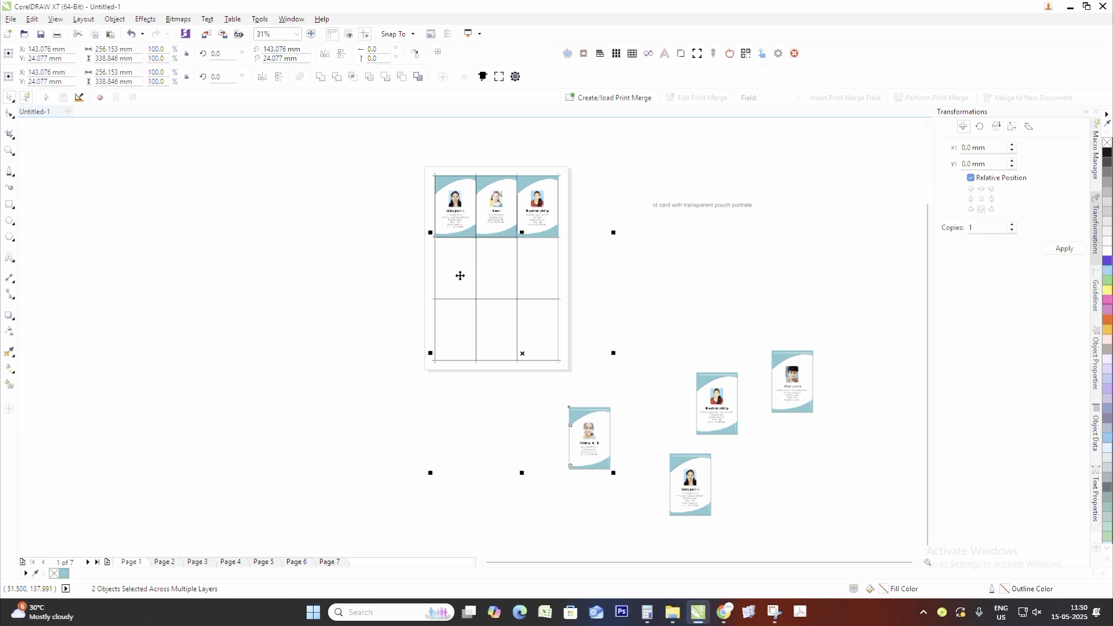
key("c")
key("e")
scroll(507, 214, "up", 2)
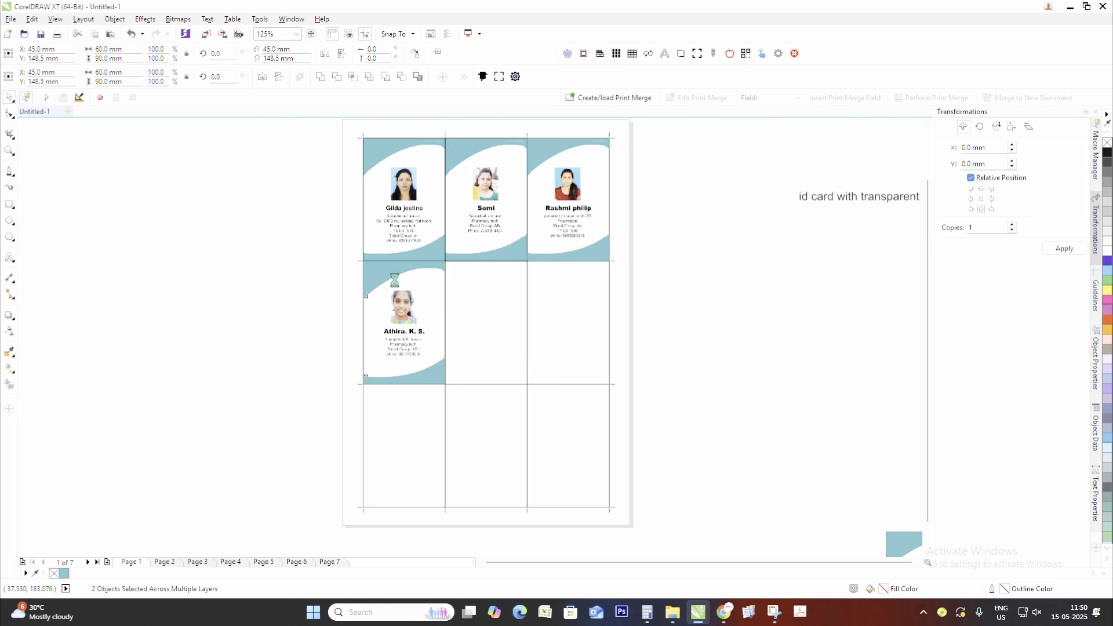
- Center the red-shirt portrait card from the desktop area on the central cell of the grid
scroll(427, 281, "down", 4)
left_click(644, 425)
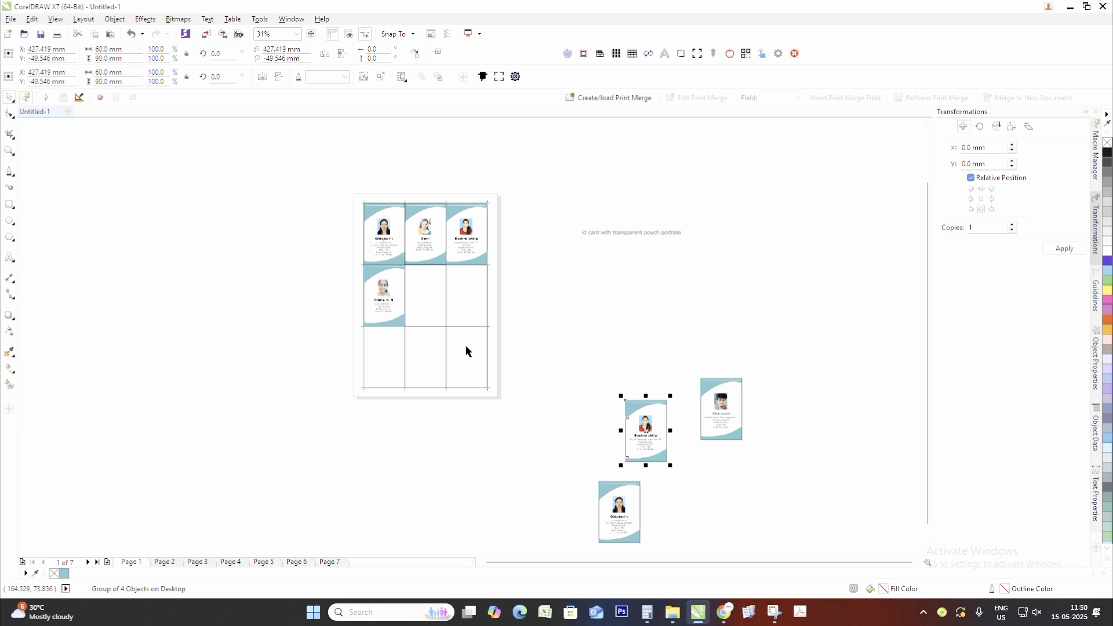
left_click(438, 312, "shift")
key("c")
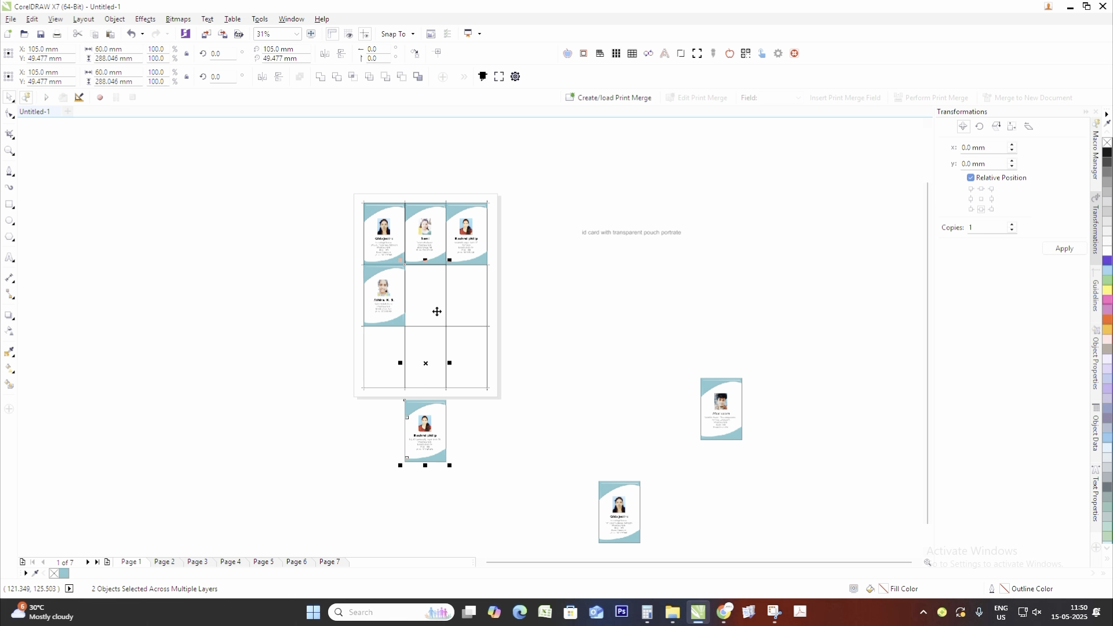
key("e")
left_click(527, 315)
- Center the rightmost desktop card on the middle row's right cell of the grid
left_click(738, 414)
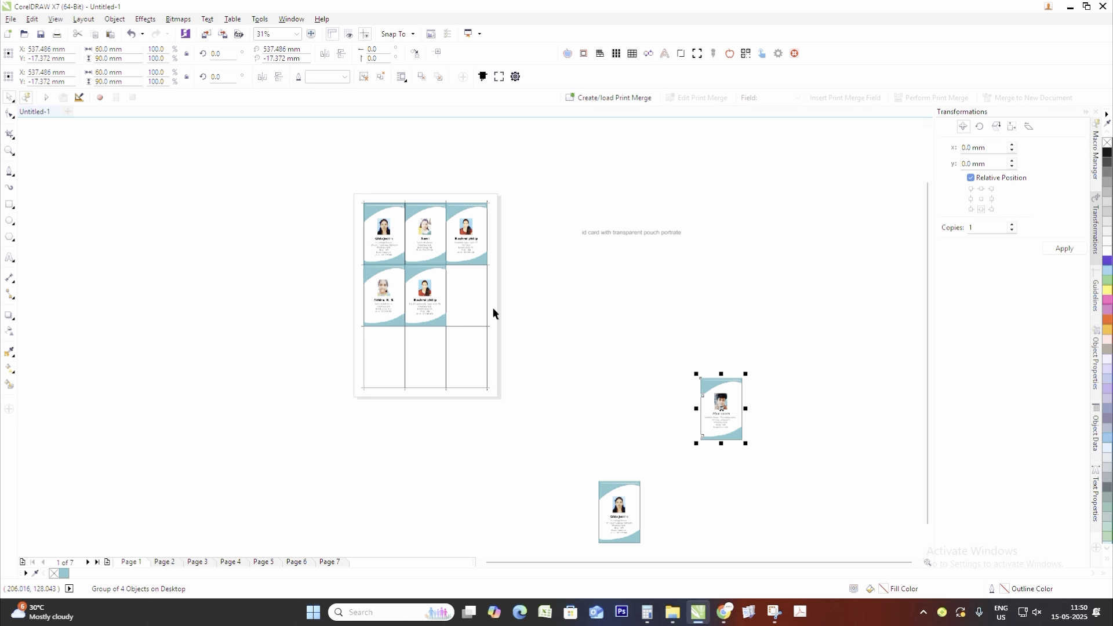
left_click(461, 301, "shift")
key("c")
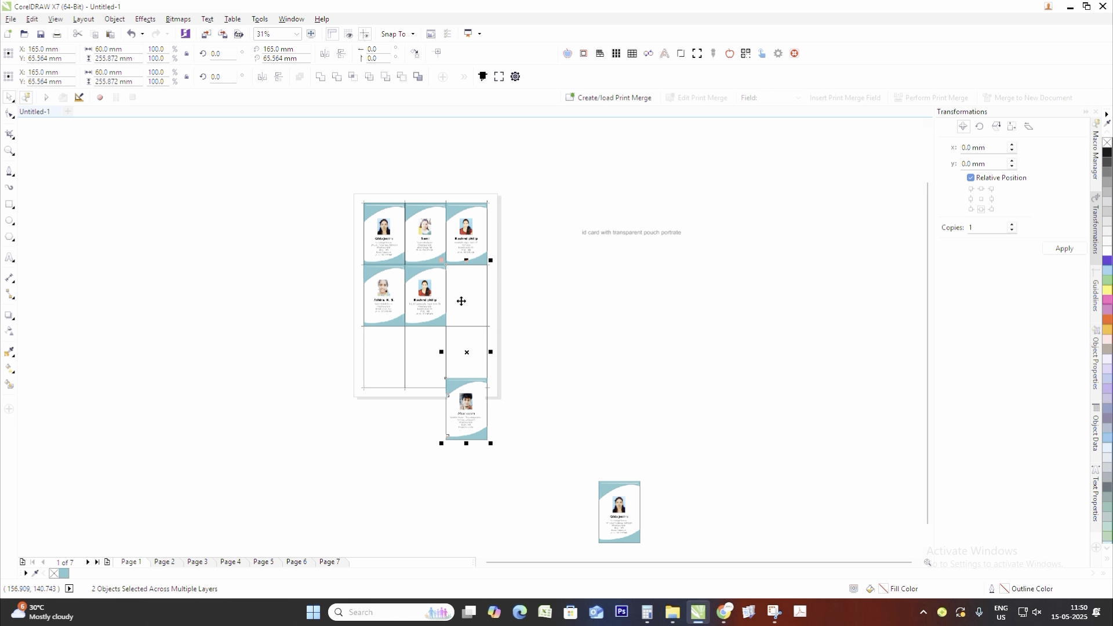
key("e")
- Center the last remaining desktop card on the bottom-left cell of the grid
left_click(615, 516)
left_click(396, 364, "shift")
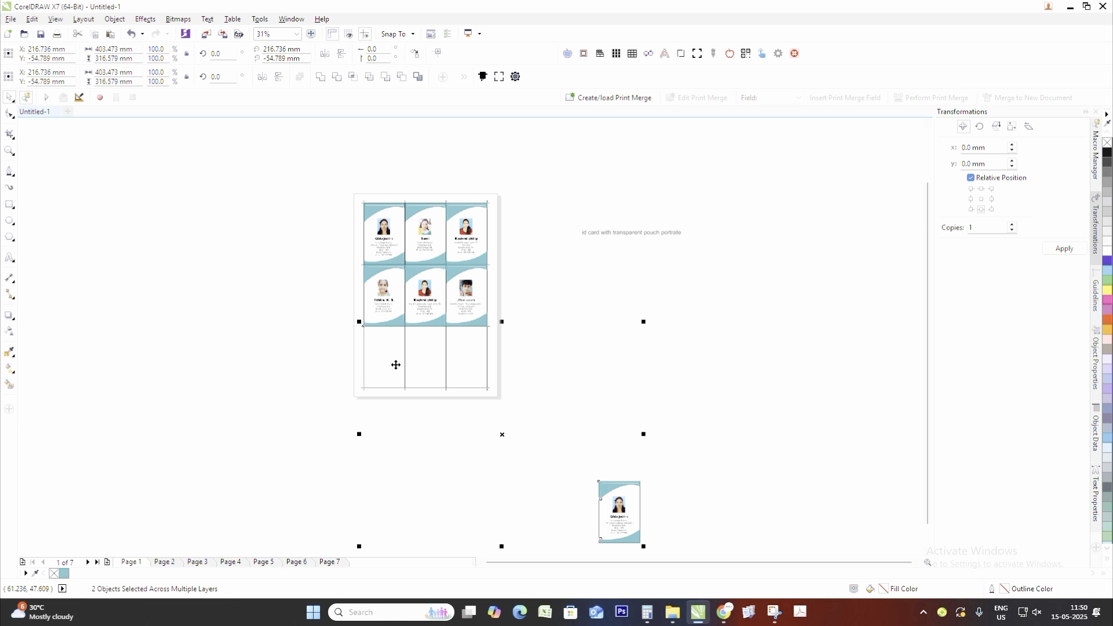
key("c")
key("e")
left_click(596, 348)
- Examine the seams between the placed cards, the crop marks and the empty bottom-row cells up close
scroll(415, 280, "up", 5)
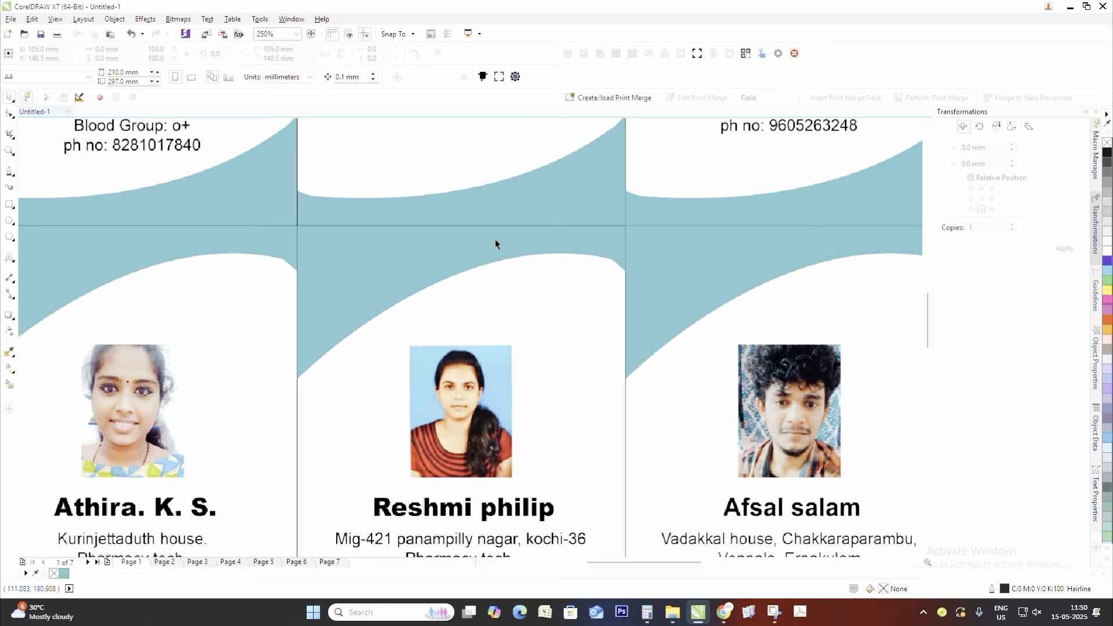
scroll(497, 238, "down", 5)
scroll(536, 165, "up", 6)
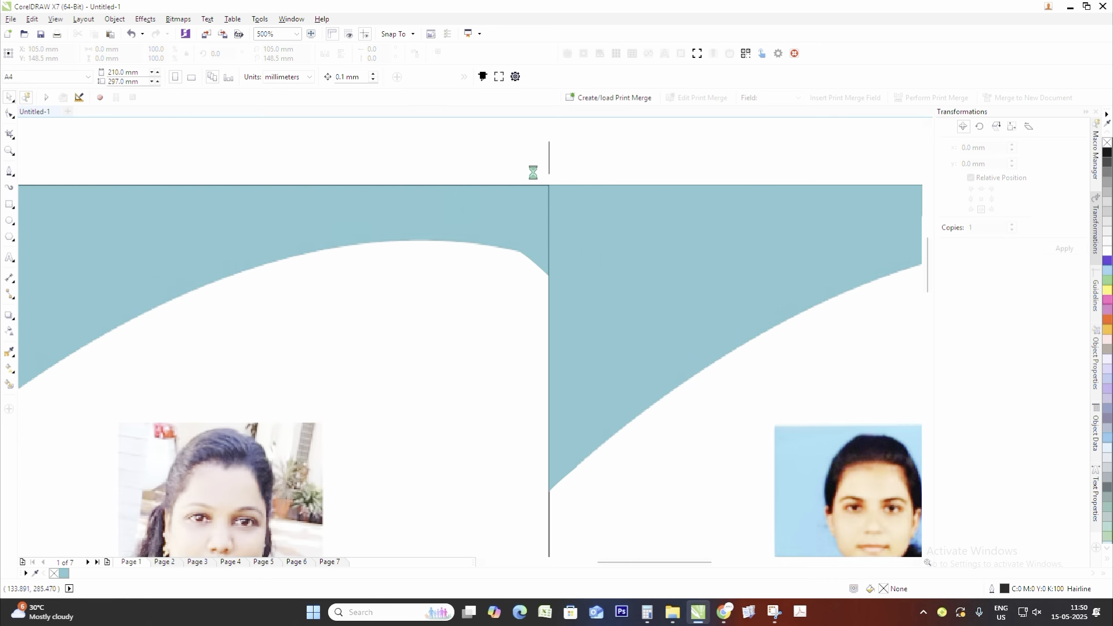
scroll(533, 179, "down", 4)
scroll(506, 412, "up", 2)
scroll(504, 414, "down", 2)
scroll(495, 370, "up", 2)
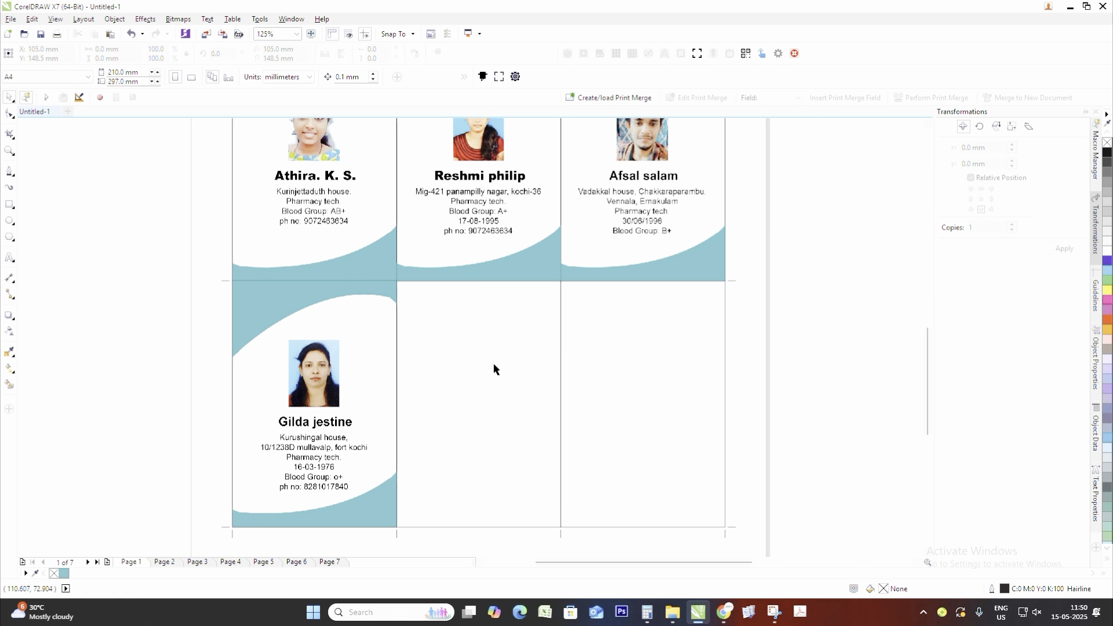
scroll(498, 374, "down", 2)
scroll(520, 398, "up", 2)
scroll(537, 467, "up", 1)
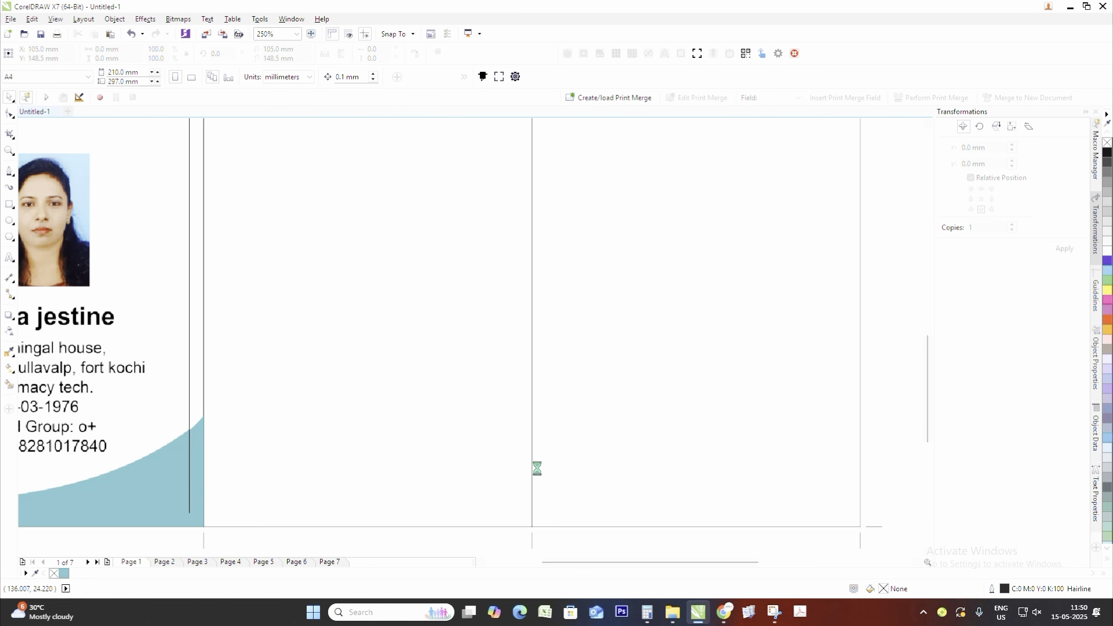
scroll(537, 467, "down", 1)
scroll(537, 467, "down", 1)
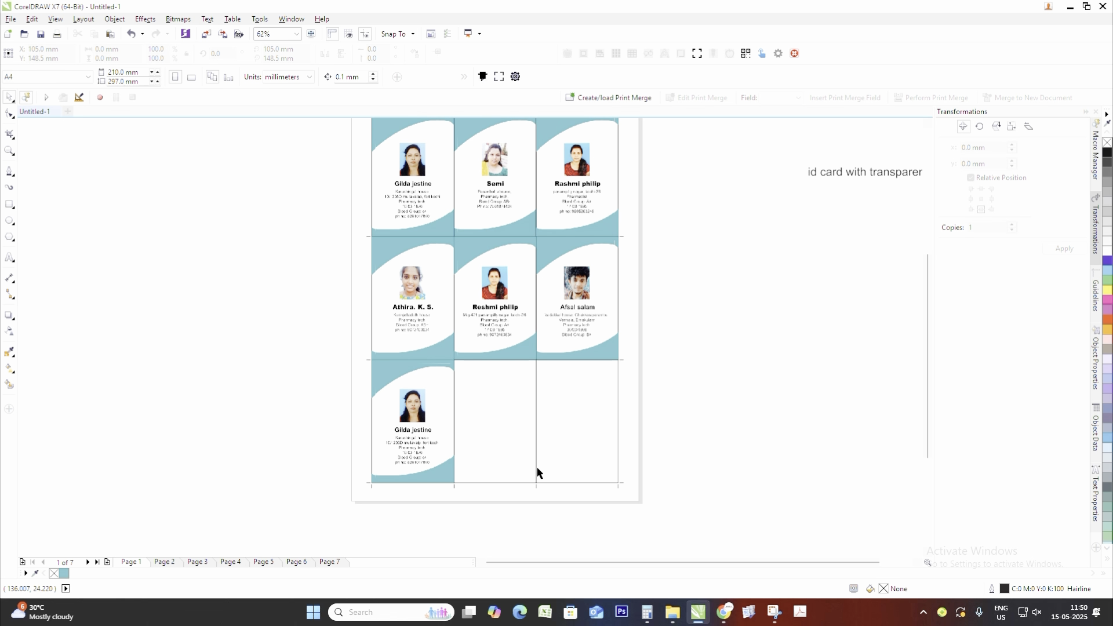
scroll(536, 467, "down", 1)
scroll(536, 466, "up", 1)
scroll(557, 325, "down", 1)
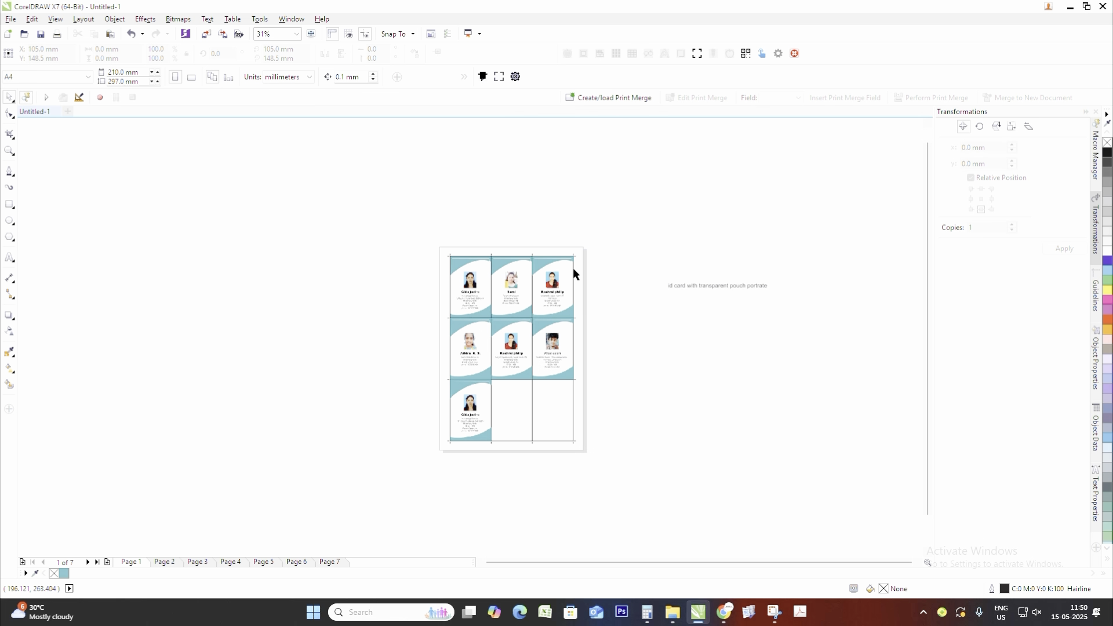
- Examine the right edge line and corner crop marks of the card grid, and look over the tiled cards
scroll(572, 258, "up", 3)
scroll(574, 244, "up", 1)
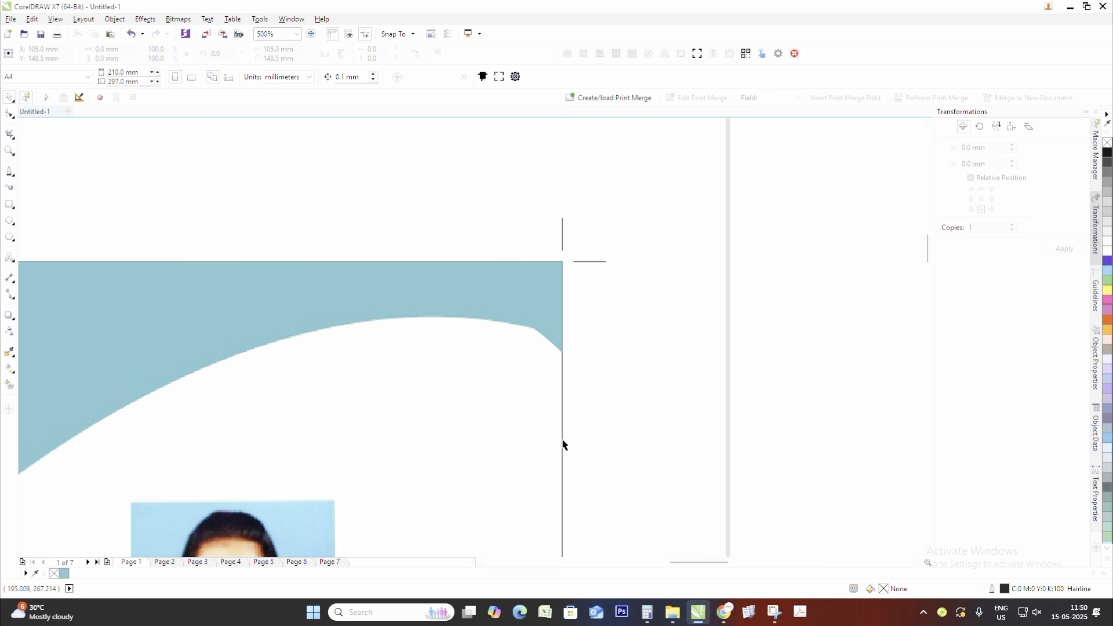
scroll(574, 405, "down", 2)
scroll(464, 444, "down", 1)
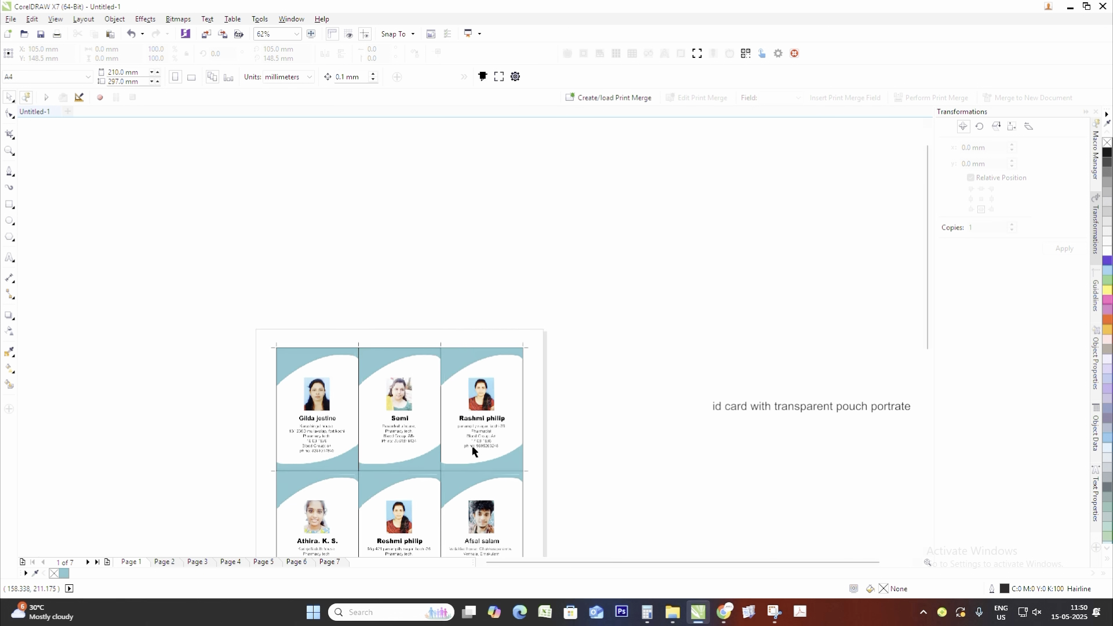
scroll(463, 443, "up", 1)
scroll(548, 522, "up", 1)
scroll(591, 388, "up", 3)
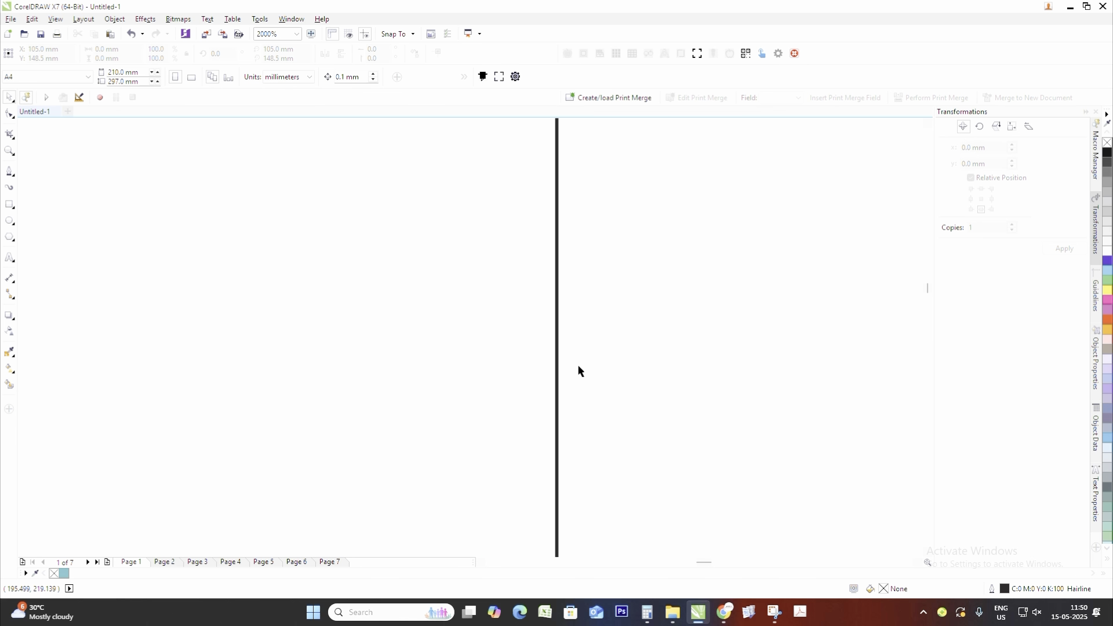
left_click(555, 385)
scroll(558, 384, "down", 2)
left_click(694, 354)
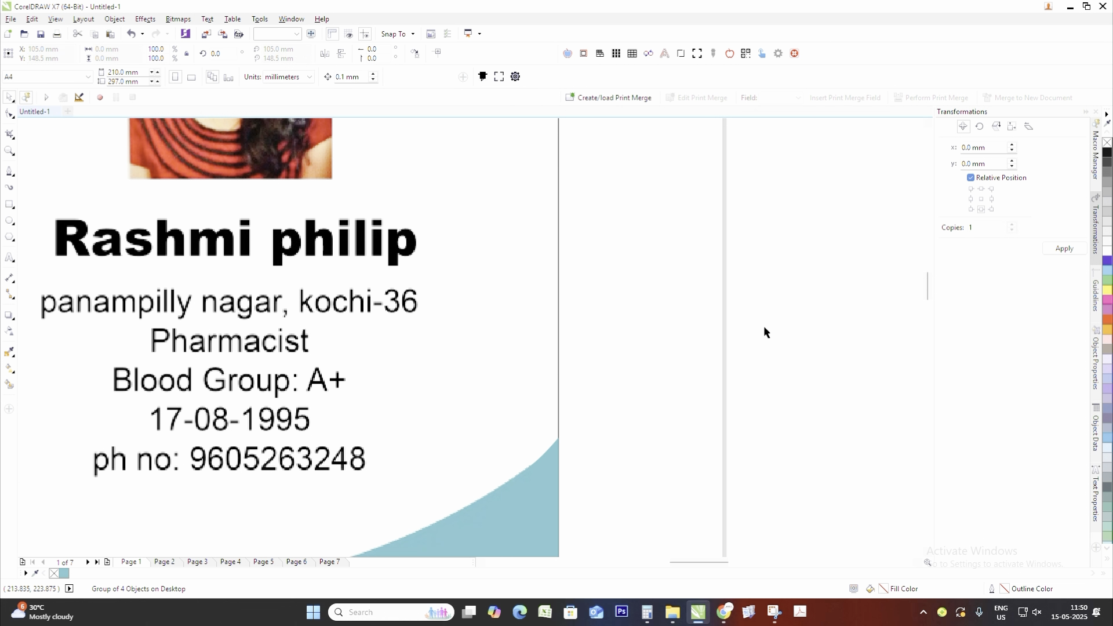
scroll(674, 353, "down", 2)
scroll(632, 196, "up", 2)
scroll(632, 197, "down", 3)
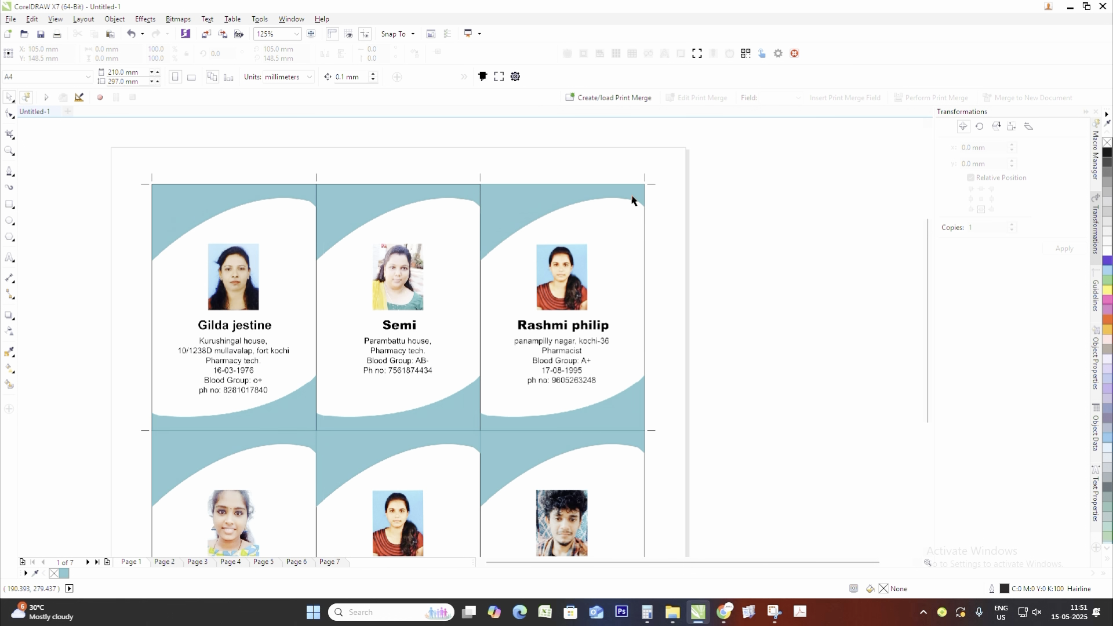
scroll(477, 219, "up", 1)
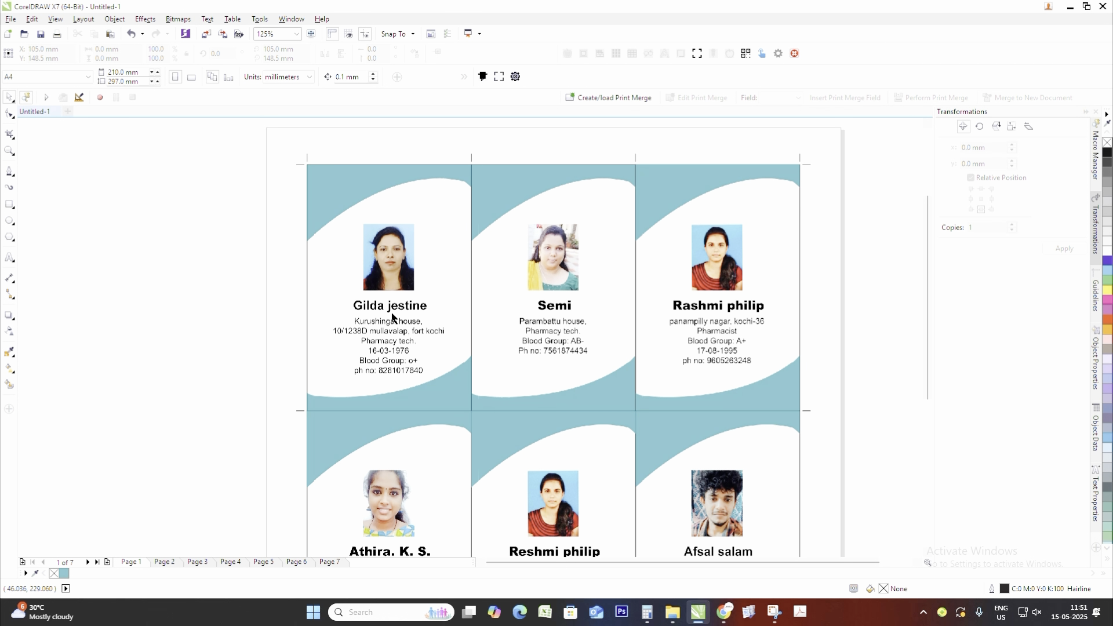
scroll(392, 317, "down", 1)
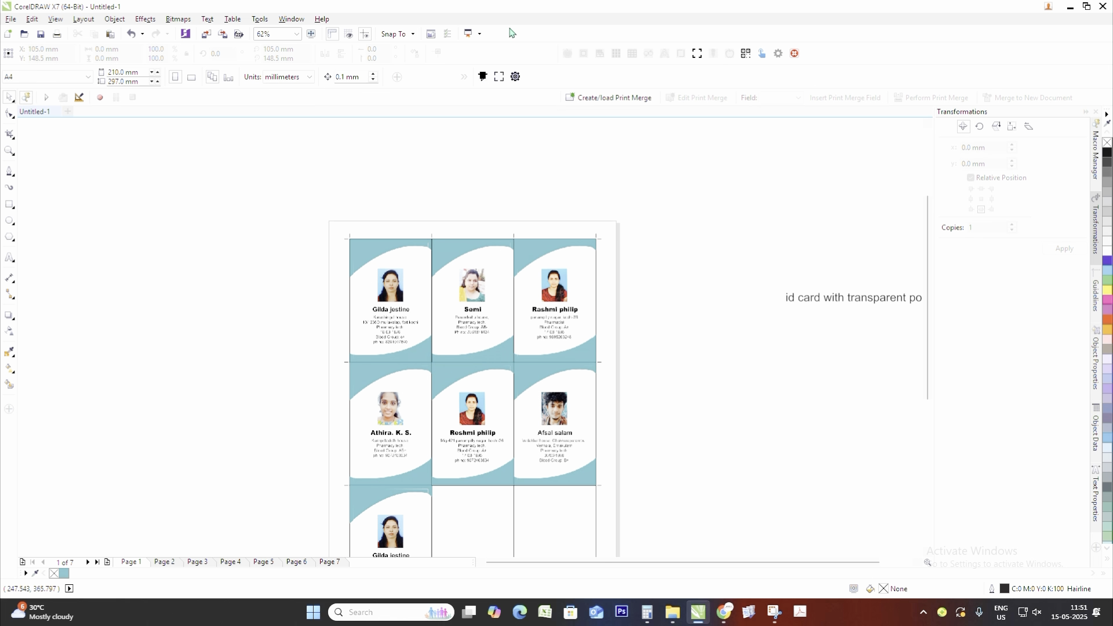
- Export the current document with the tiled card grid to the Desktop as a PDF named ID CARD A4
scroll(442, 175, "down", 1)
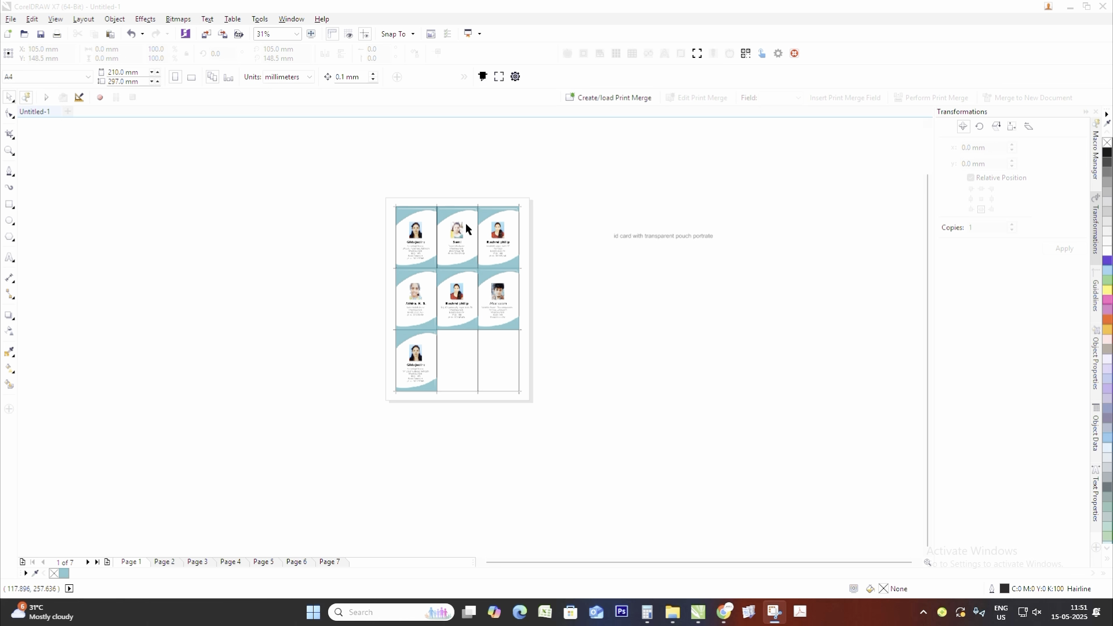
left_click(628, 275)
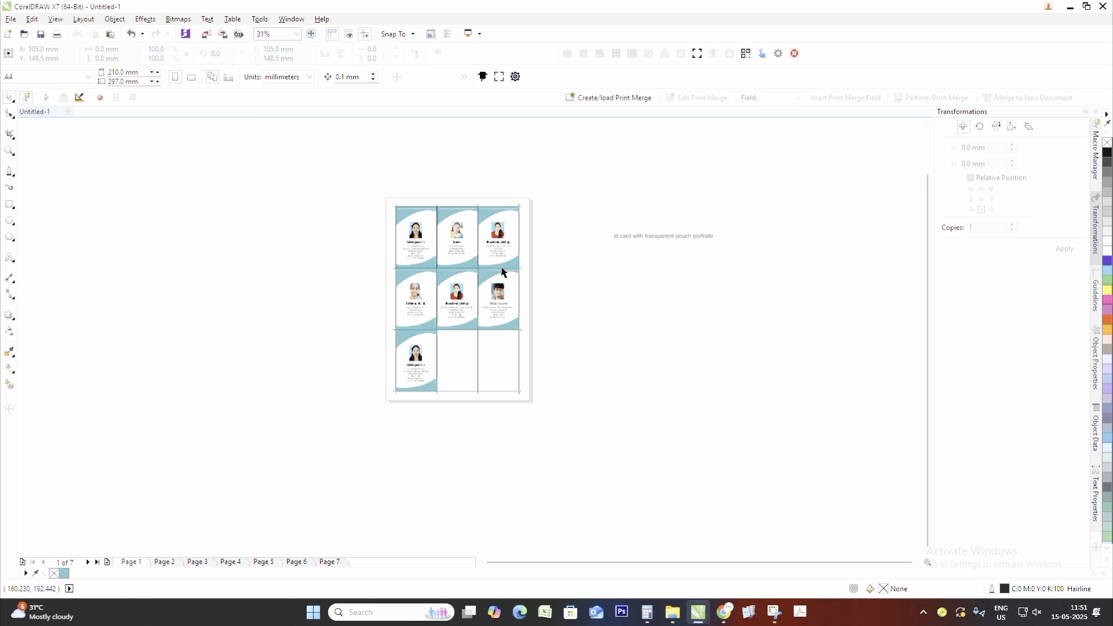
left_click_drag(309, 142, 551, 517)
left_click(572, 442)
key("ctrl+e")
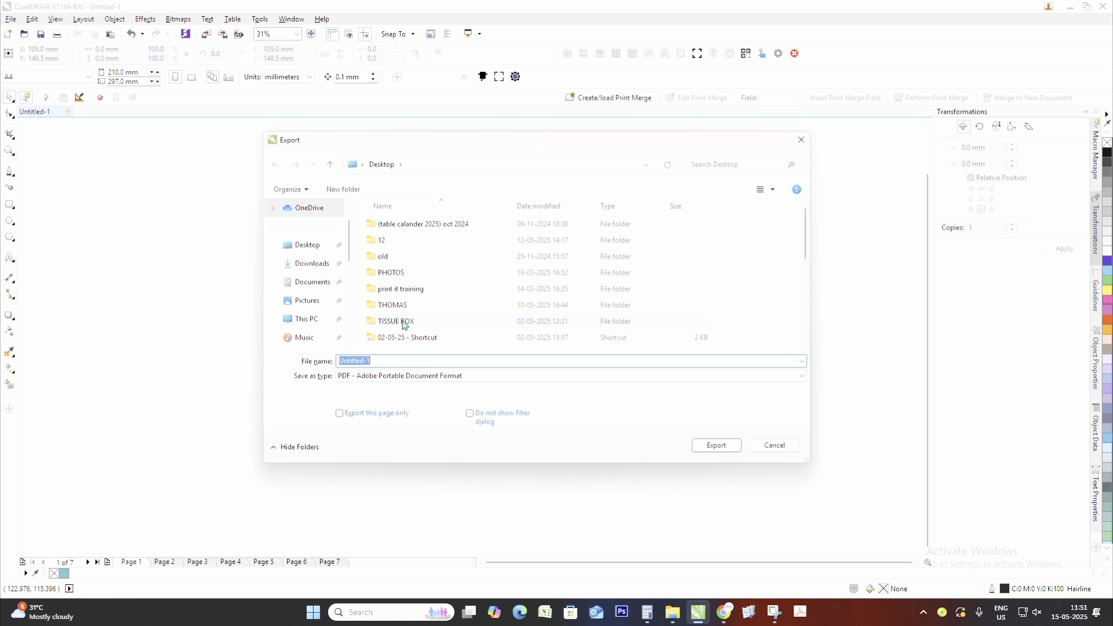
left_click(308, 246)
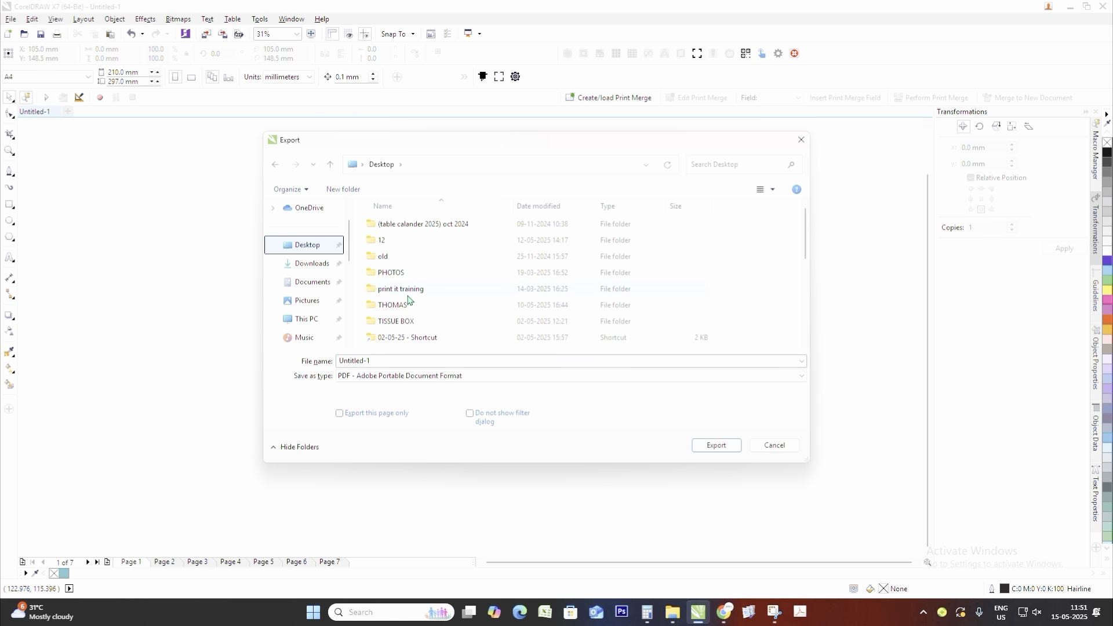
left_click(388, 360)
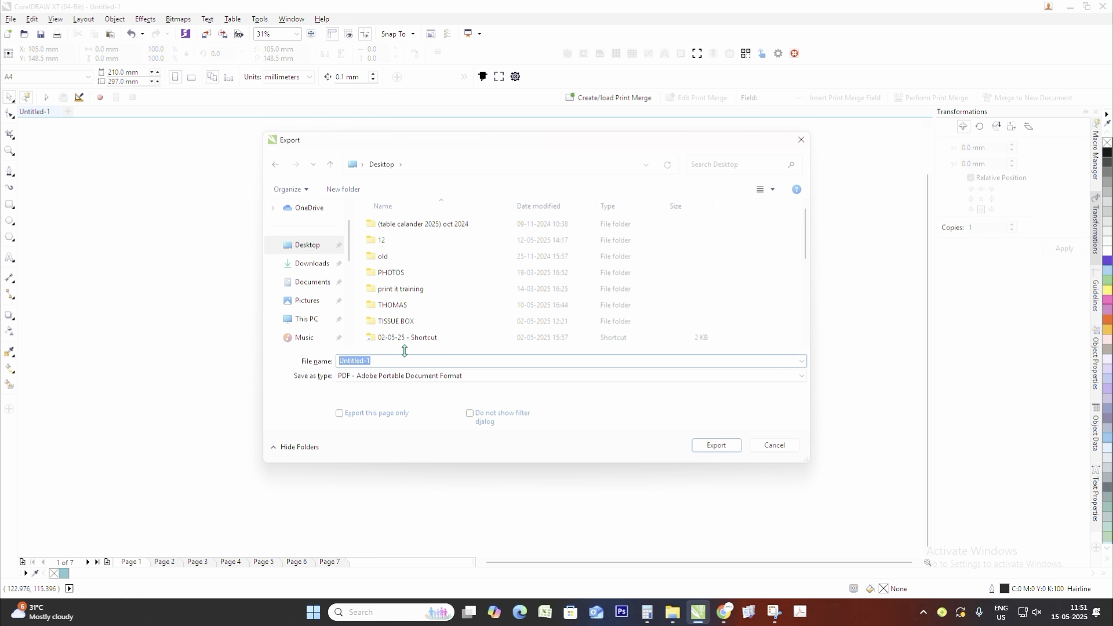
key("BackSpace")
left_click(720, 451)
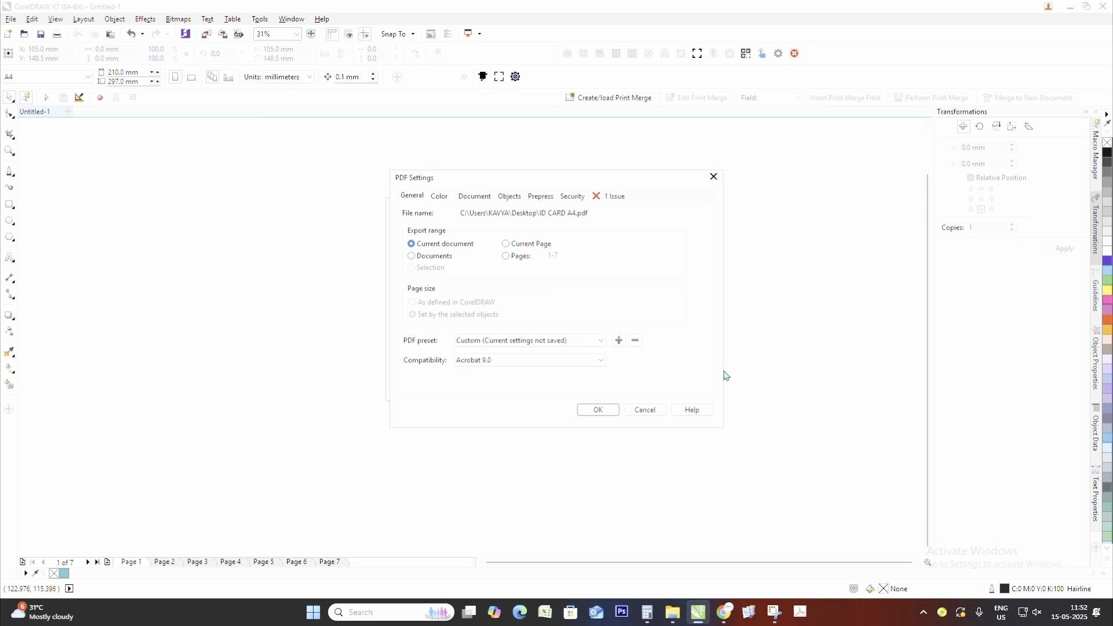
left_click(598, 410)
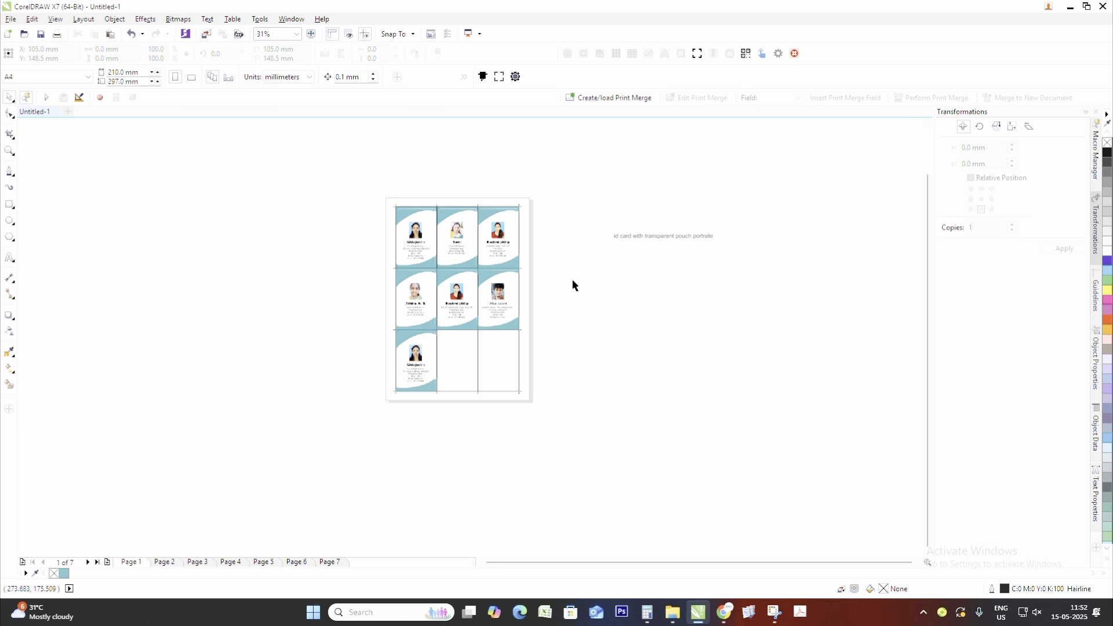
- Switch to the Desktop folder in File Explorer, open ID CARD A4 in Adobe Acrobat and look over the cards on page 1
mouse_move(673, 613)
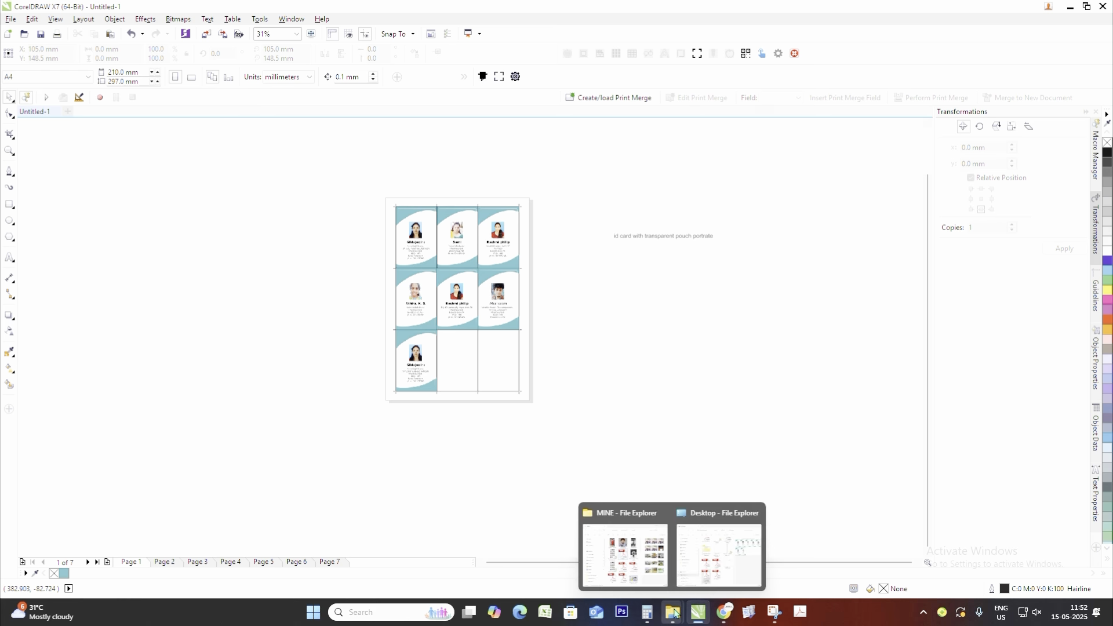
left_click(672, 612)
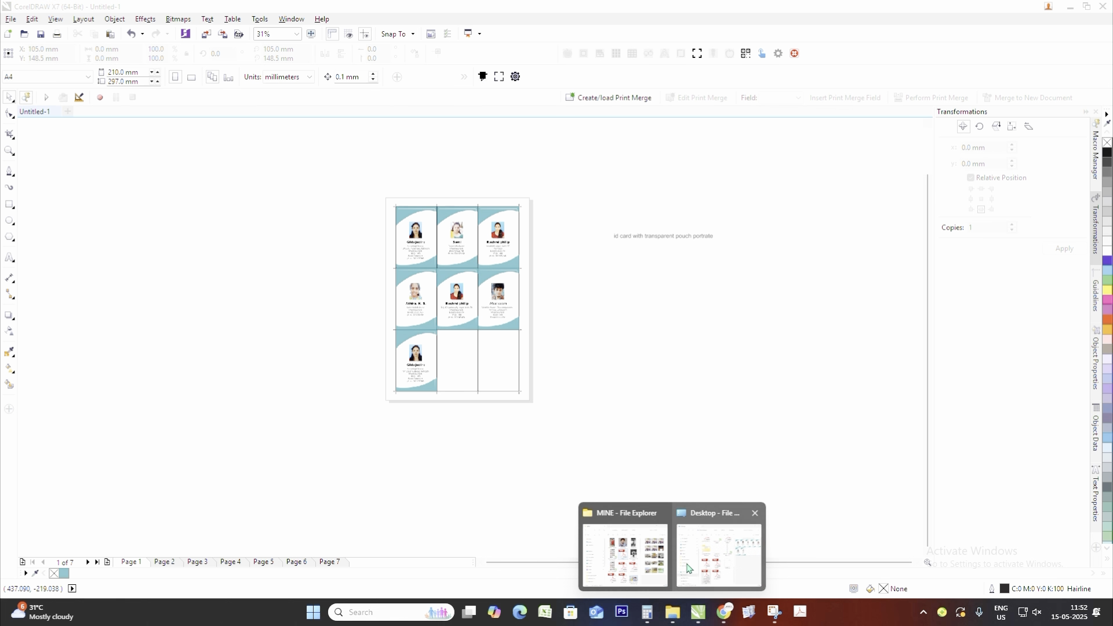
left_click(688, 568)
left_click(522, 55)
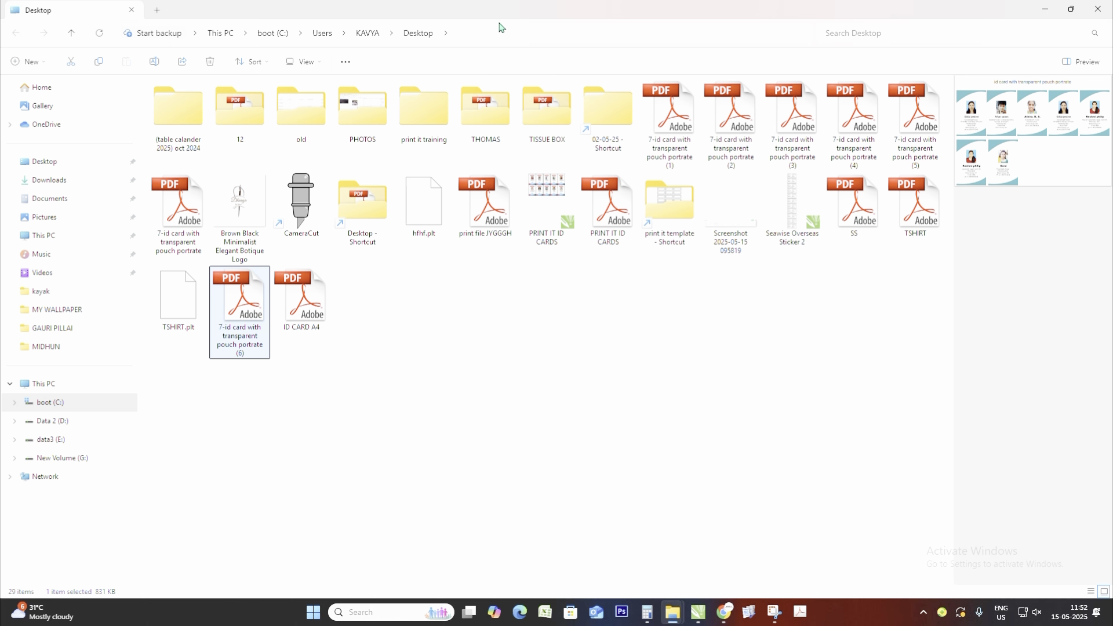
left_click(330, 298)
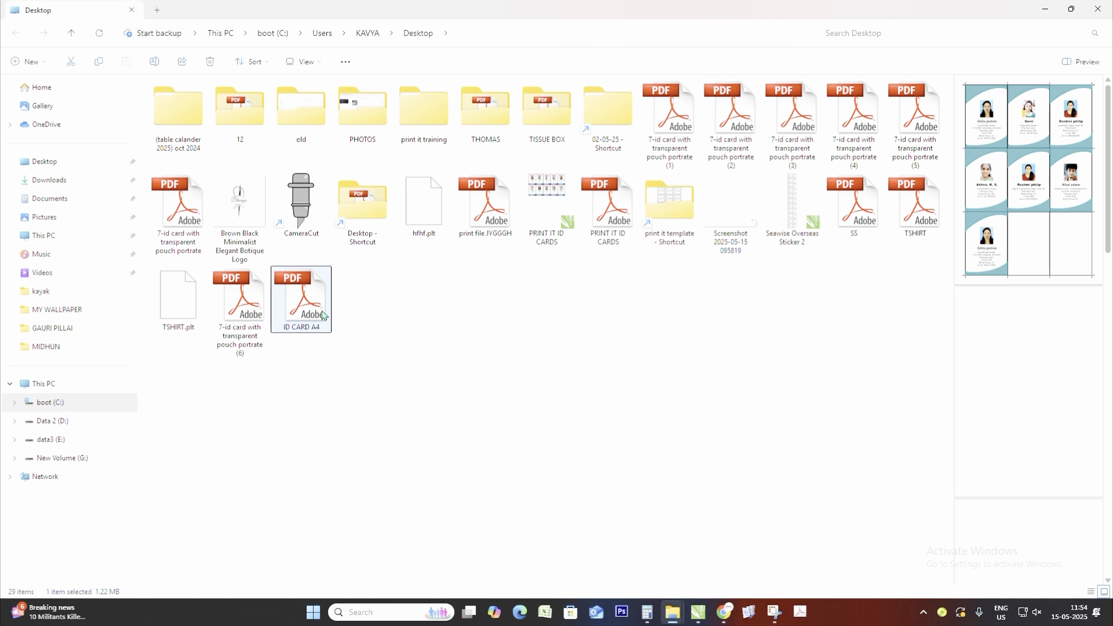
right_click(324, 314)
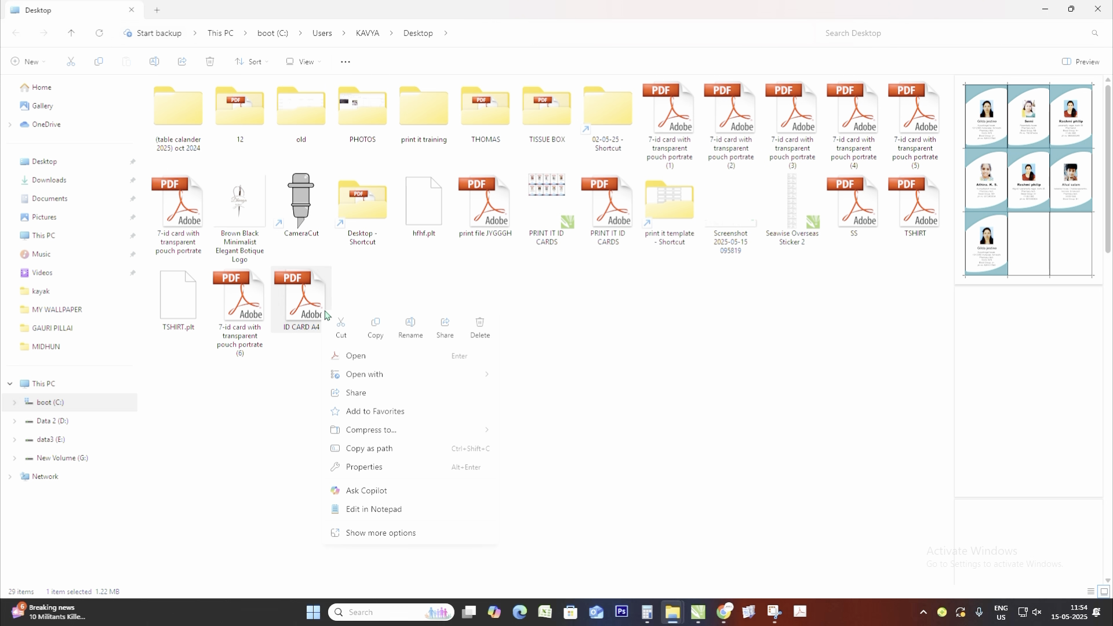
left_click(360, 358)
scroll(597, 325, "down", 20)
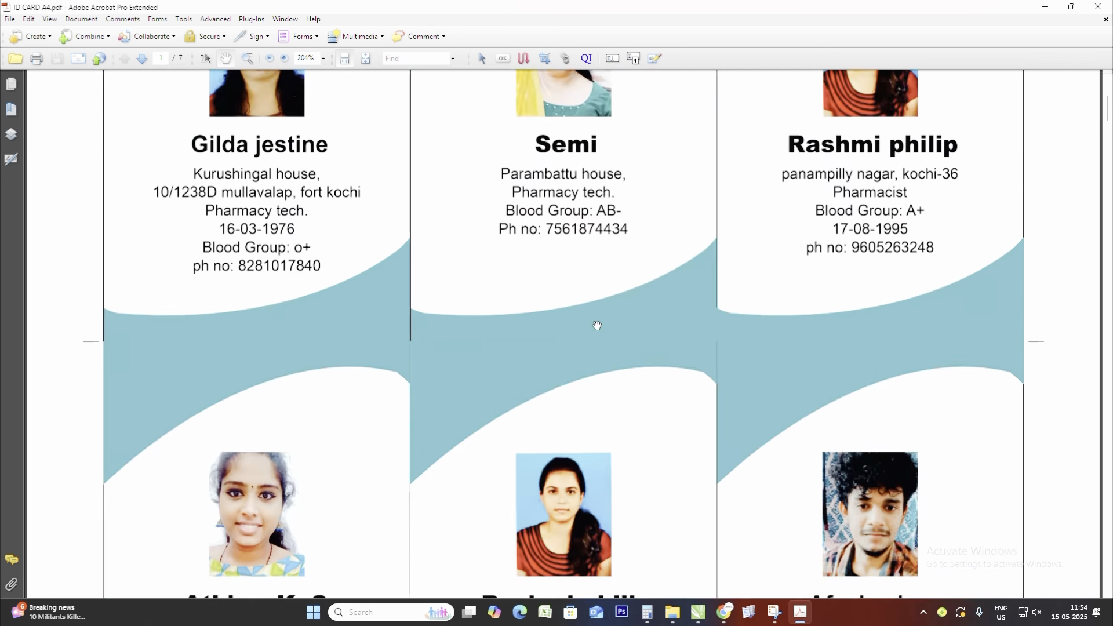
scroll(597, 325, "down", 2)
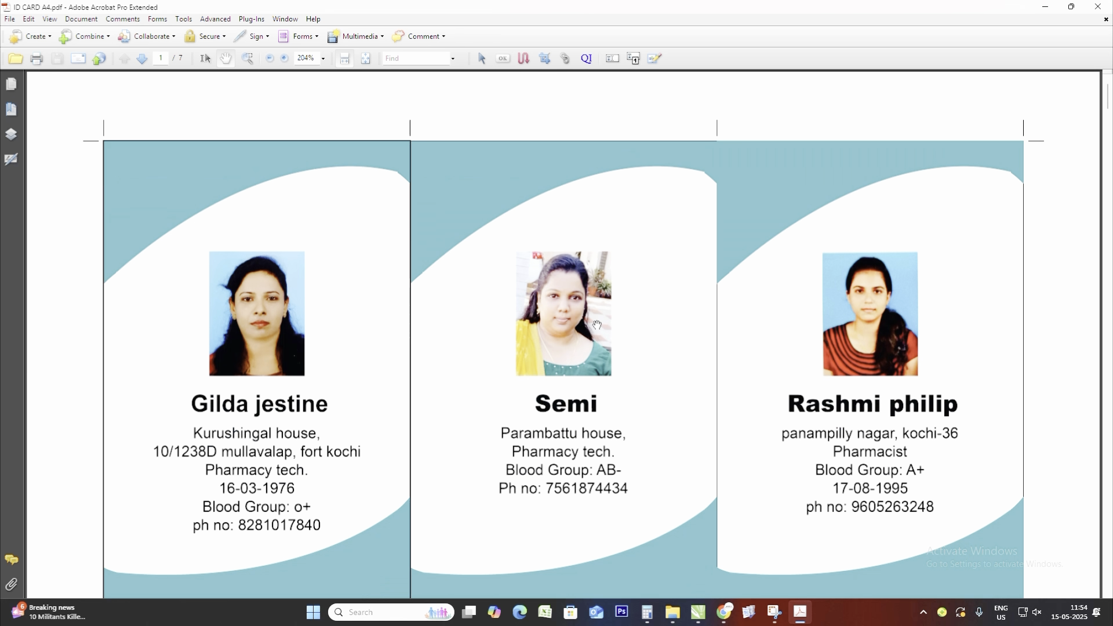
- Select only page 1 for printing and choose the KONICA MINOLTA C6100/C6085PS printer
left_click(11, 84)
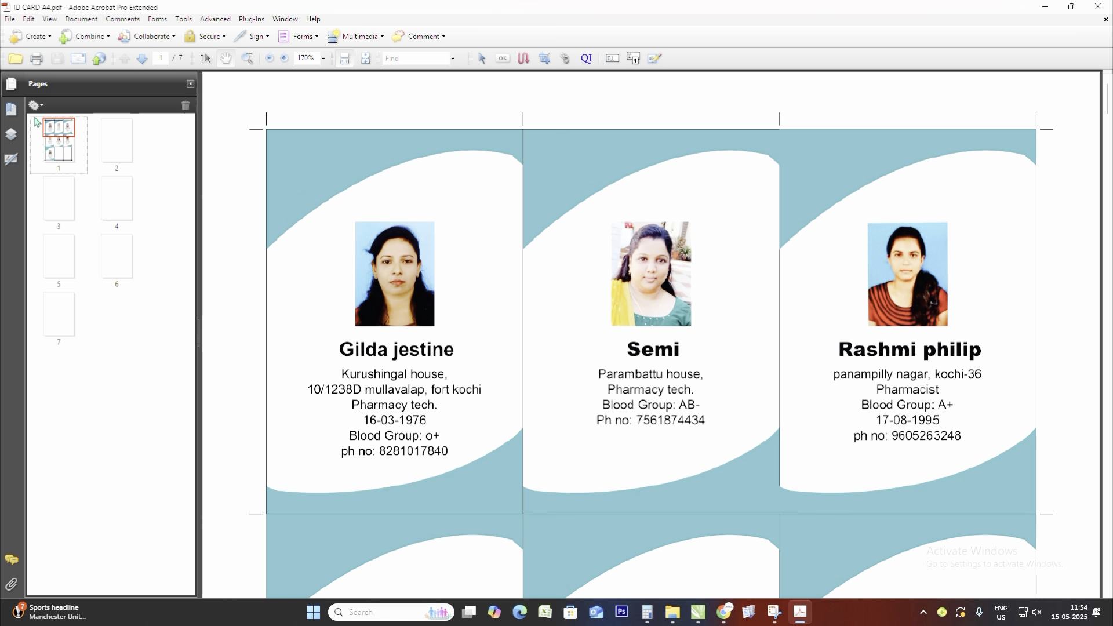
left_click(62, 152)
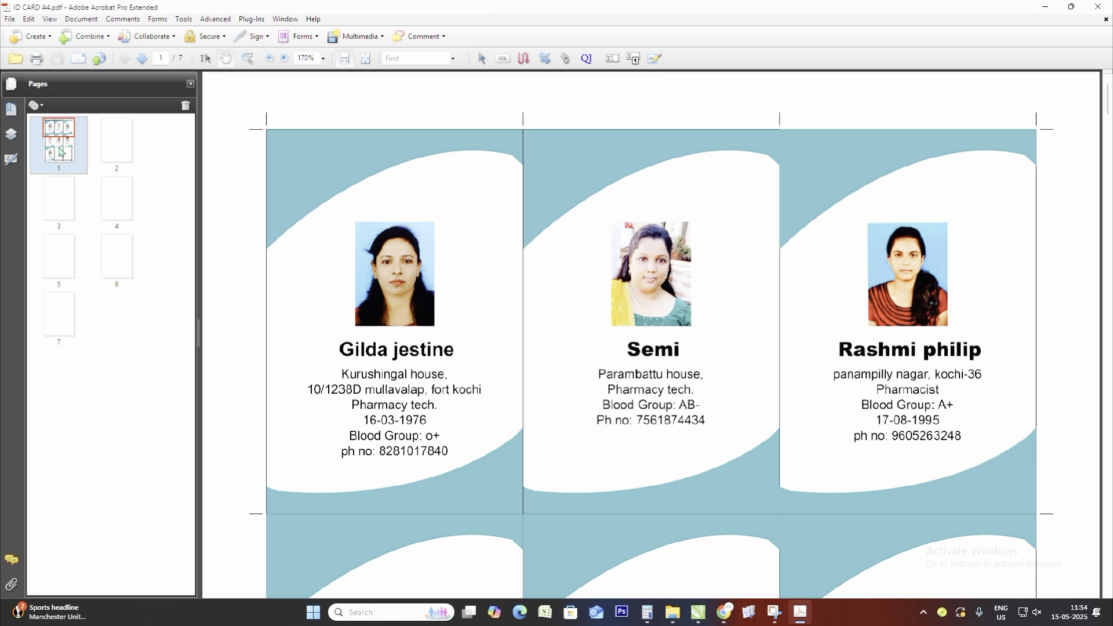
key("ctrl+p")
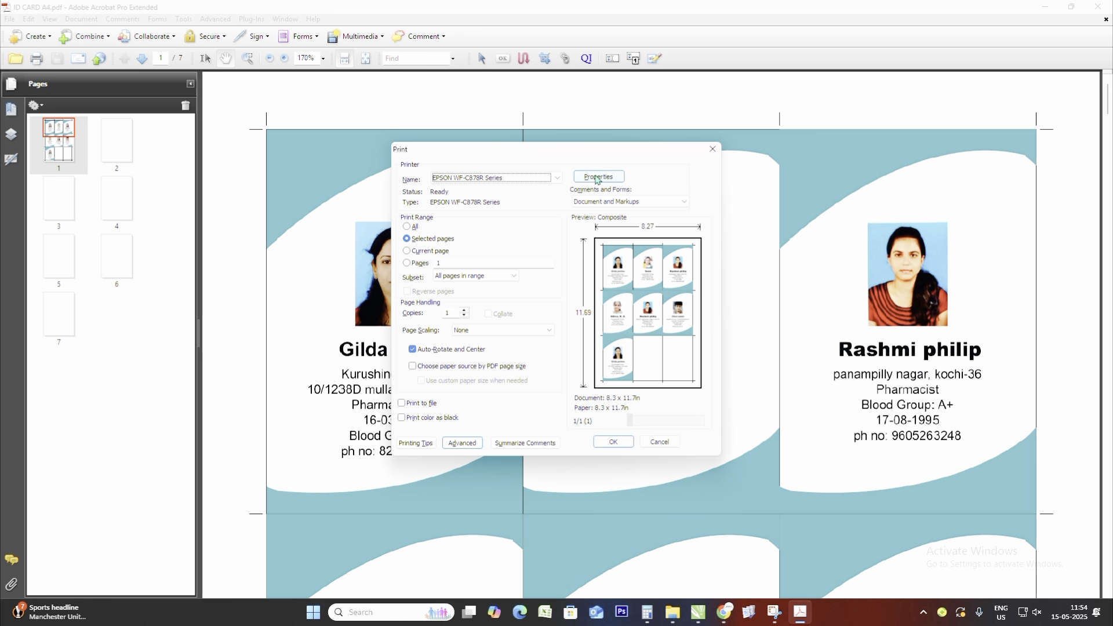
left_click(522, 178)
left_click(482, 197)
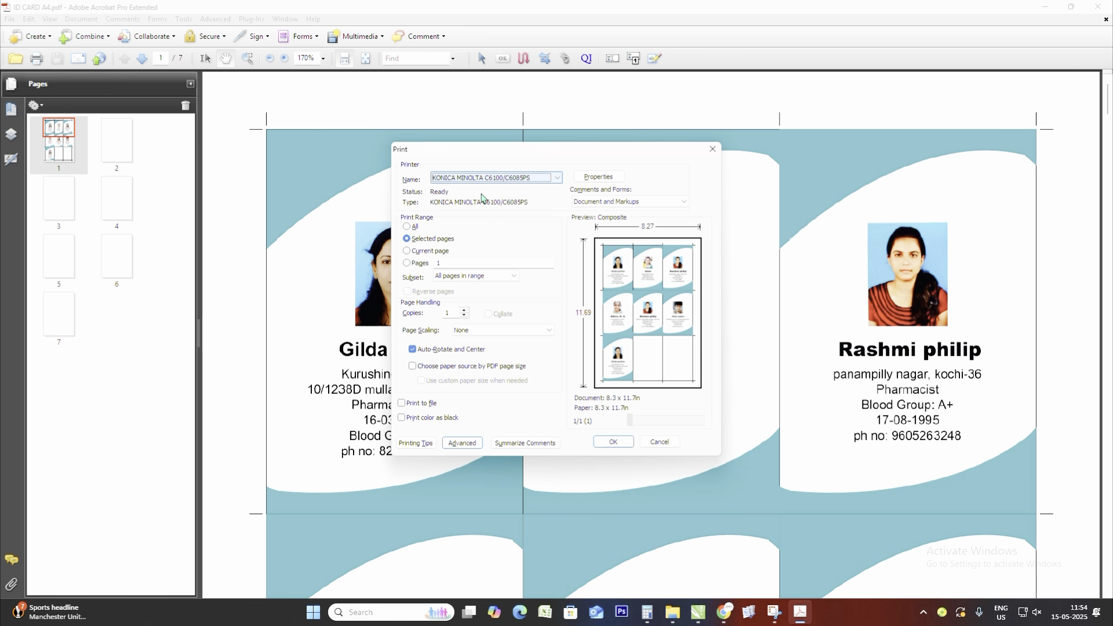
- Set the printer's paper profile to A4 synthetic 200gsm and acquire the current tray and paper data
left_click(602, 177)
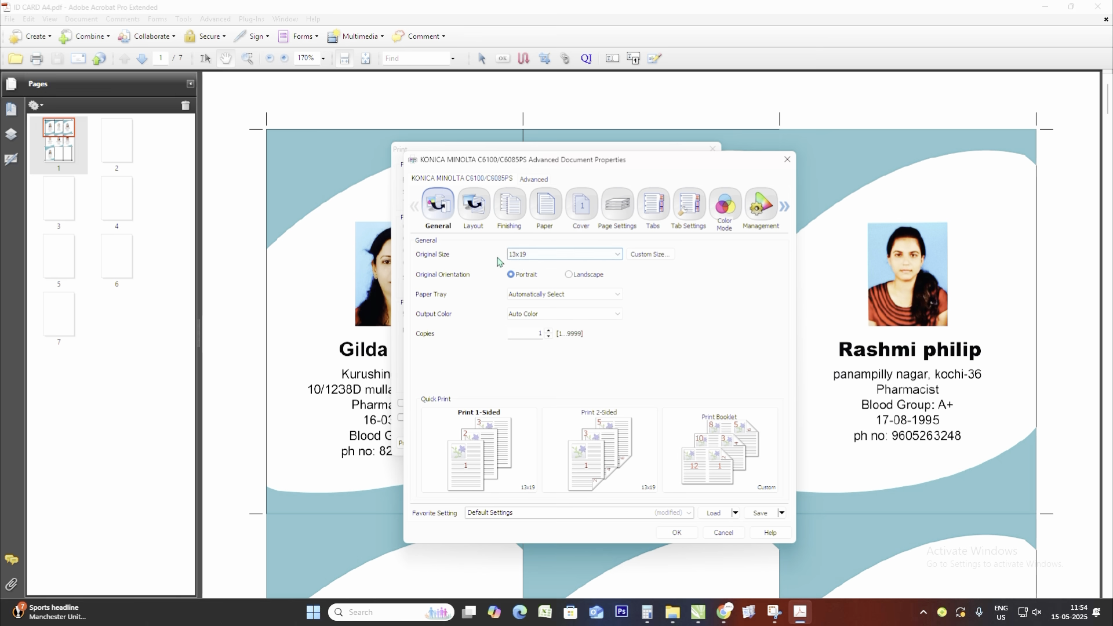
left_click(481, 213)
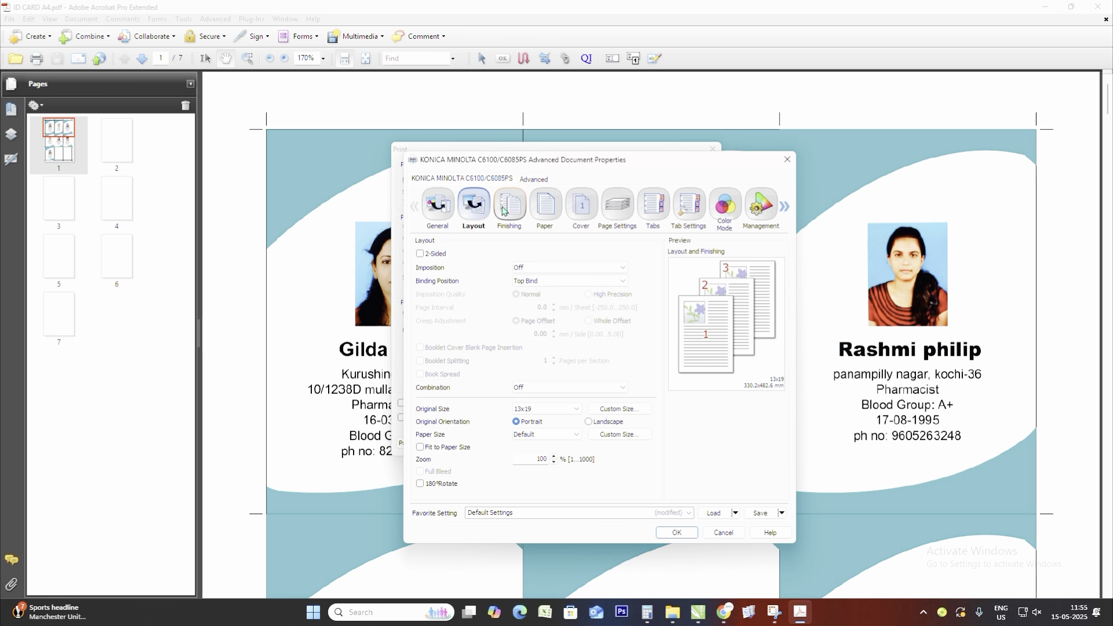
left_click(511, 210)
left_click(556, 209)
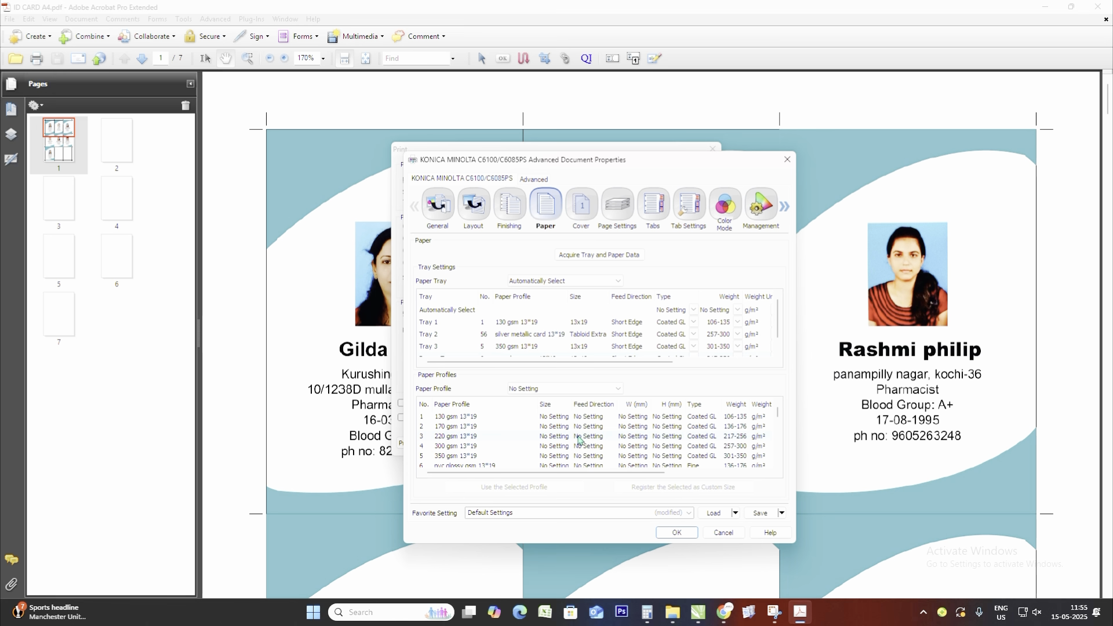
scroll(578, 441, "down", 16)
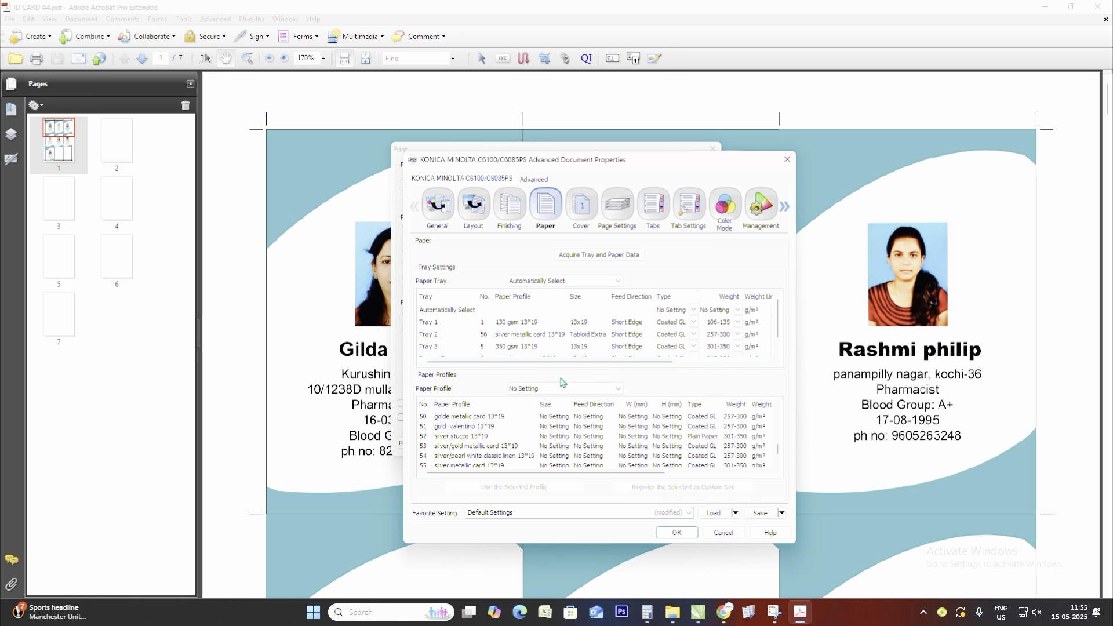
left_click(615, 282)
left_click(579, 293)
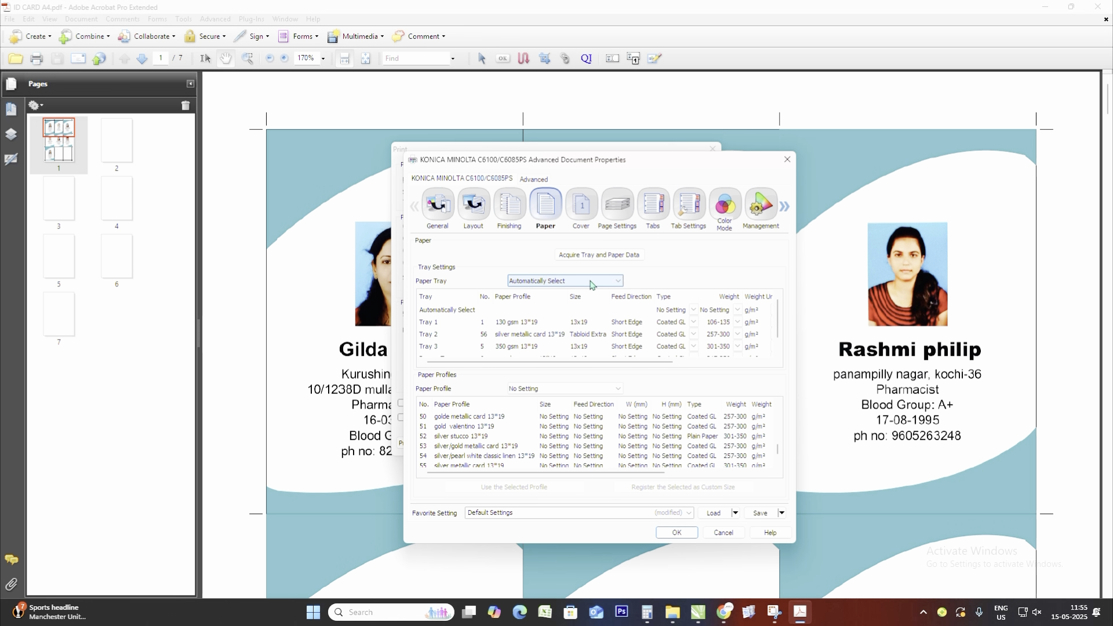
left_click(585, 387)
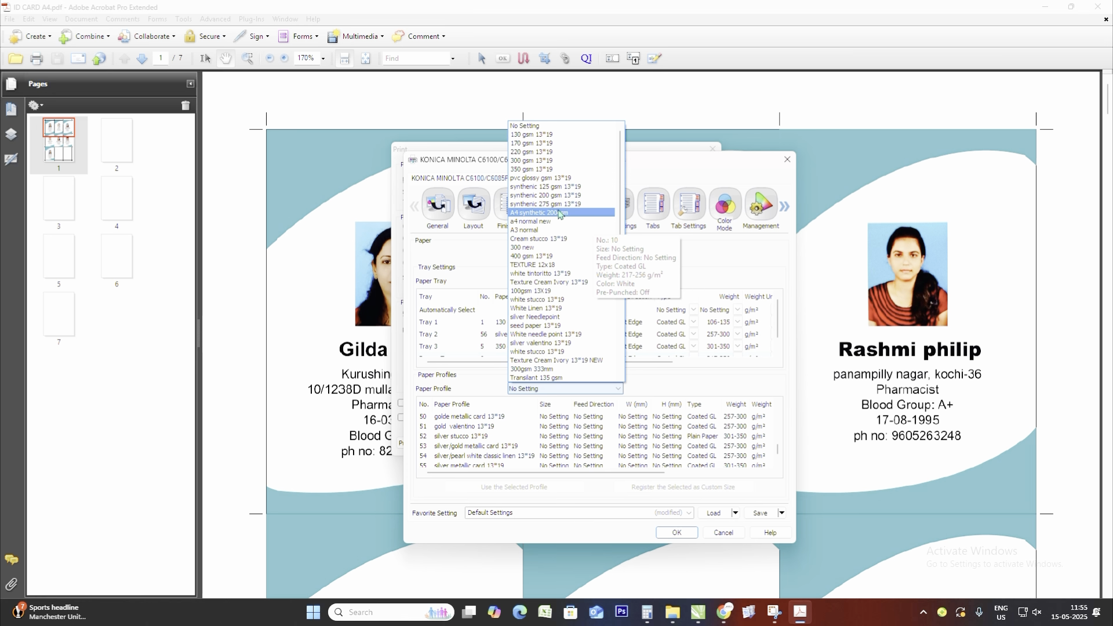
left_click(560, 214)
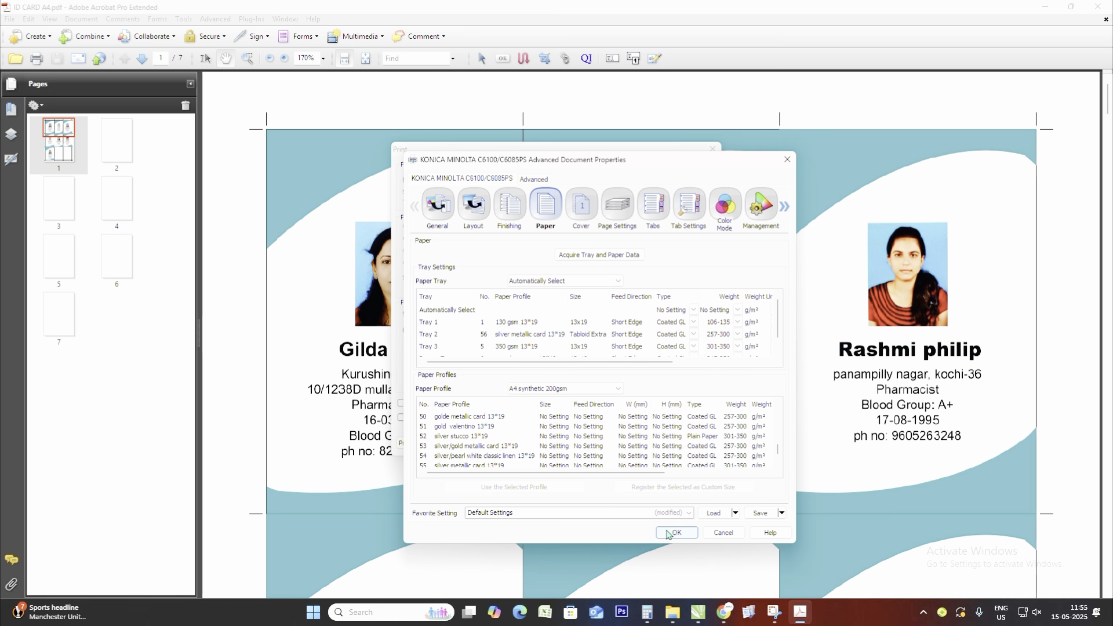
left_click(616, 257)
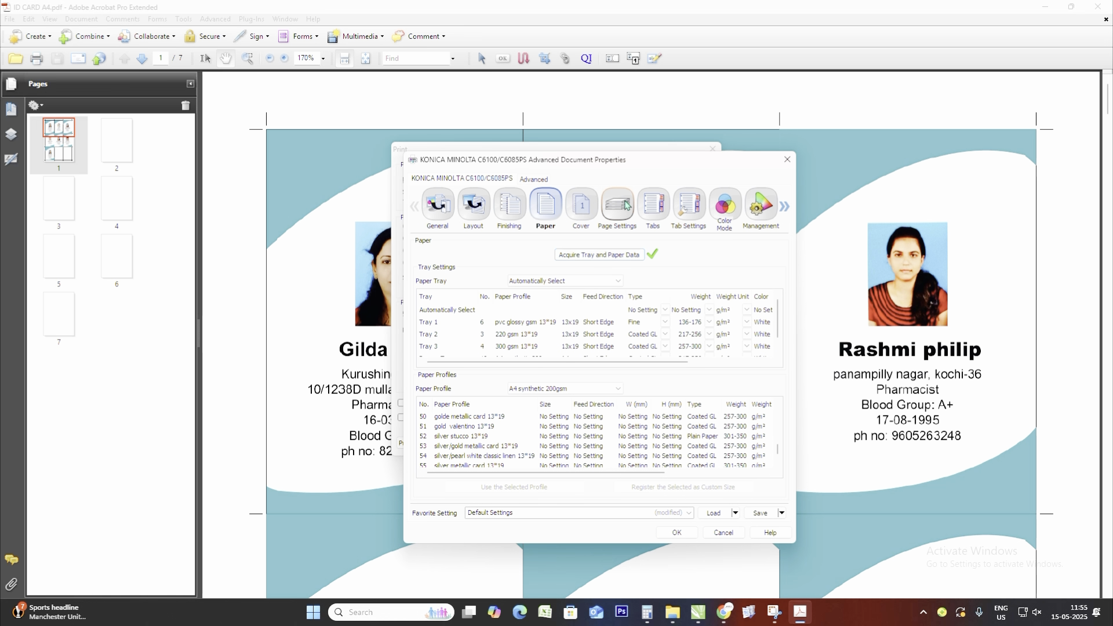
- Enter BILLNO...A4 SYNTHETIC...1copy as the job's file name in the printer's workflow settings and accept the properties
left_click(784, 209)
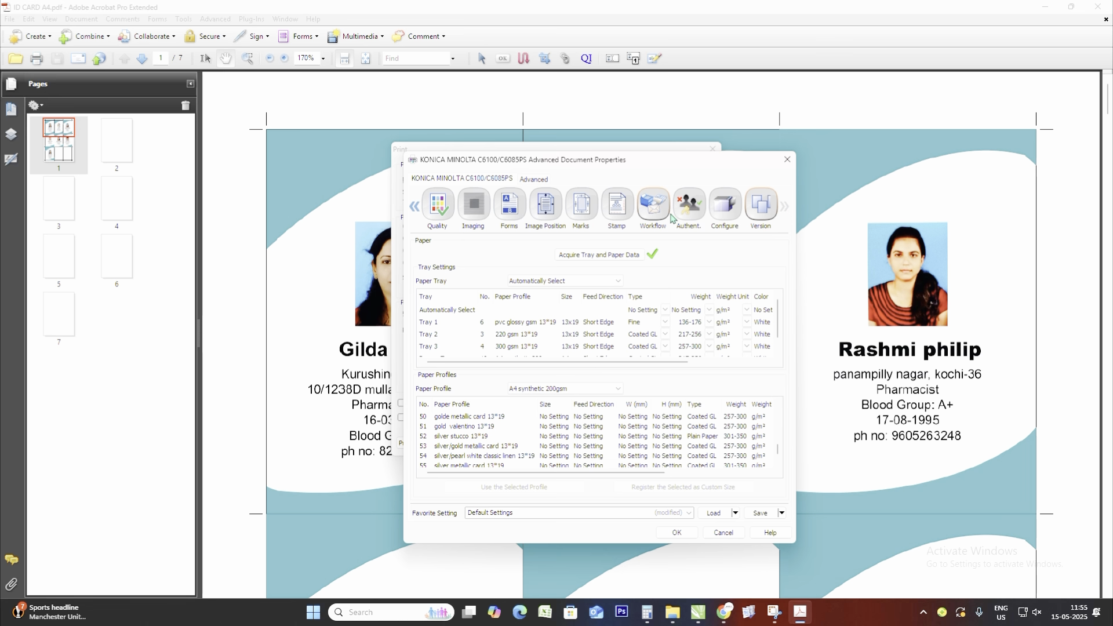
left_click(653, 206)
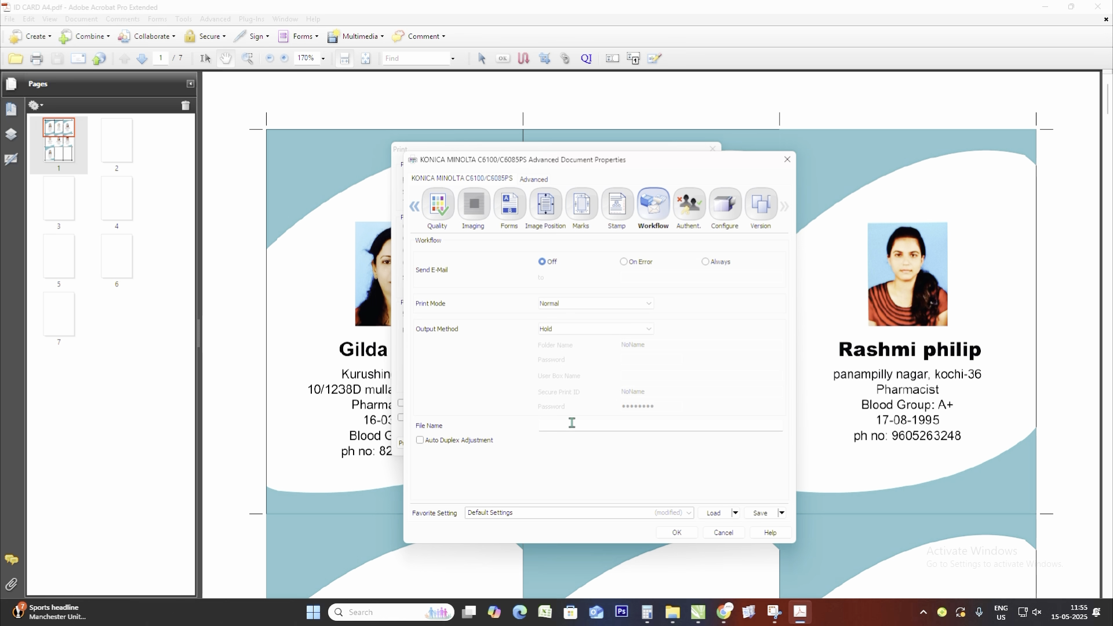
left_click(552, 423)
type("B")
type("ILLNO")
type("...A4")
type(" SYN")
type("THETIC,,==")
type("C")
type("...1copy")
left_click(669, 530)
- Compare the print preview with Auto-Rotate and Center off and on, leave it enabled, and send page 1 to the printer
left_click(413, 349)
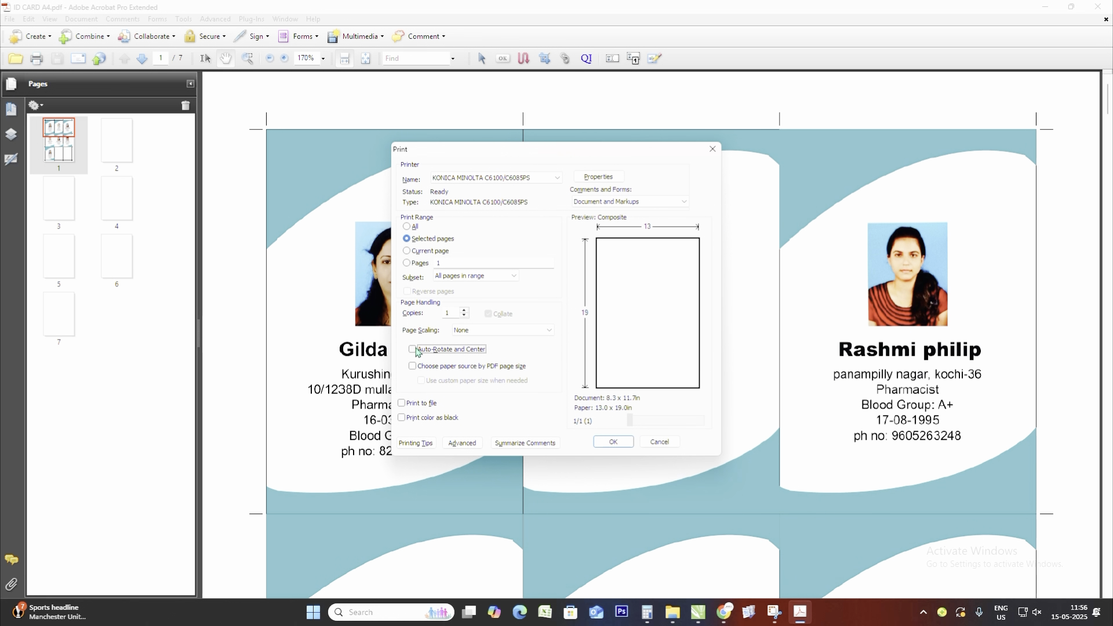
left_click(413, 349)
left_click(412, 349)
left_click(412, 349)
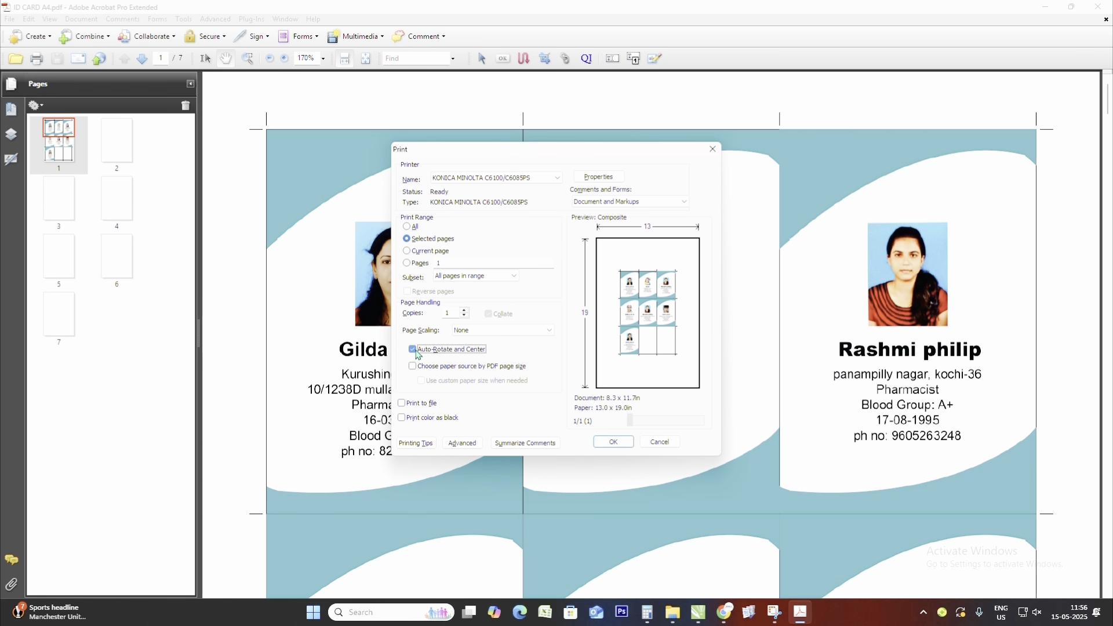
left_click(412, 349)
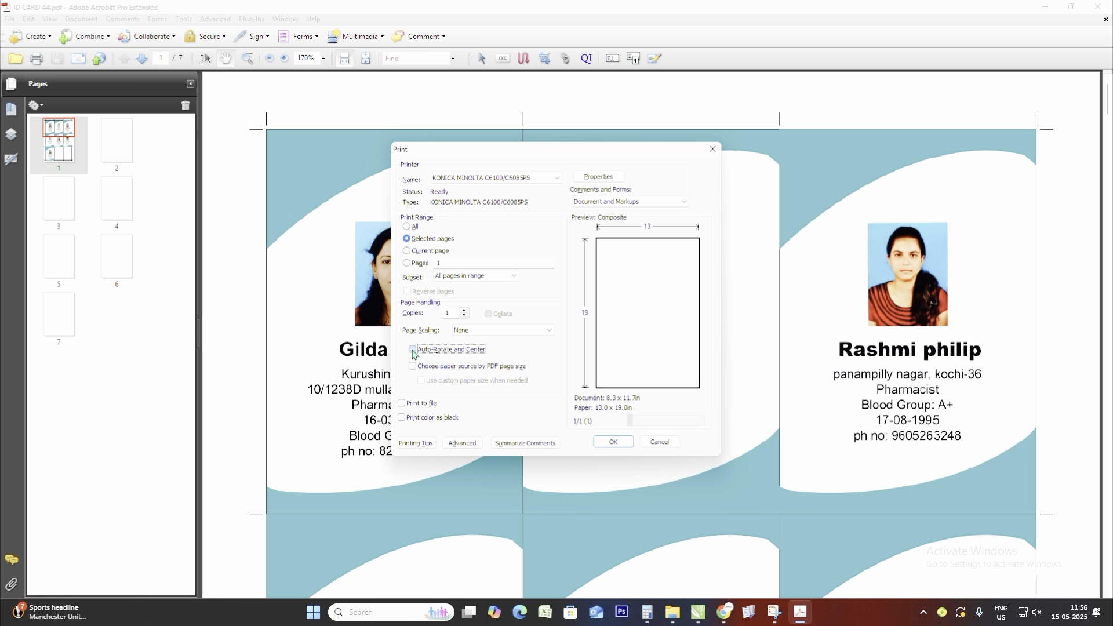
left_click(412, 349)
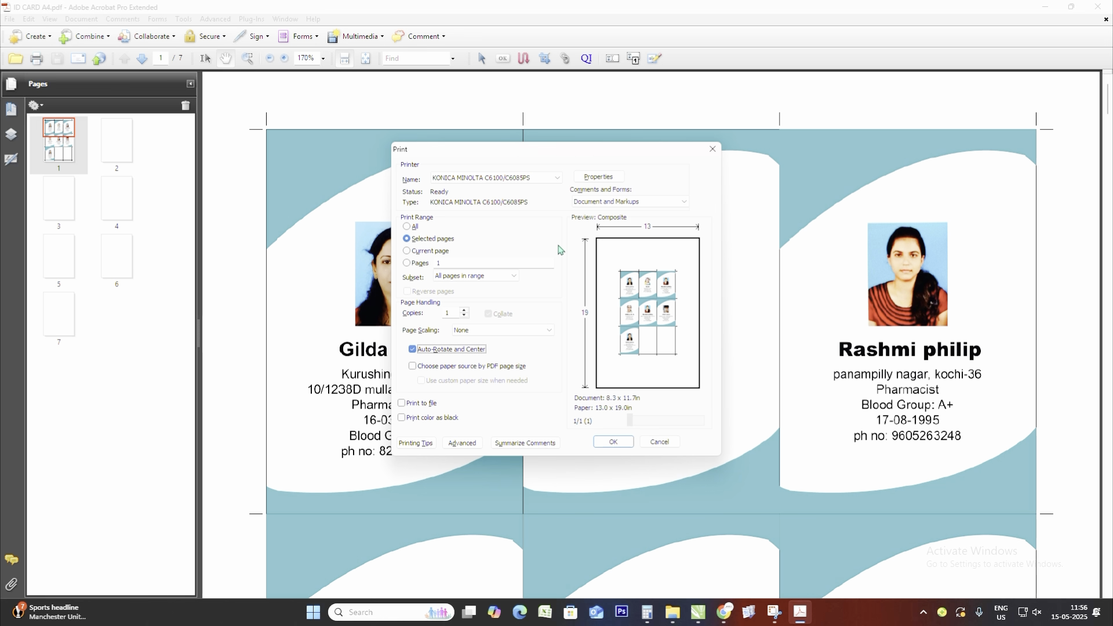
left_click(617, 444)
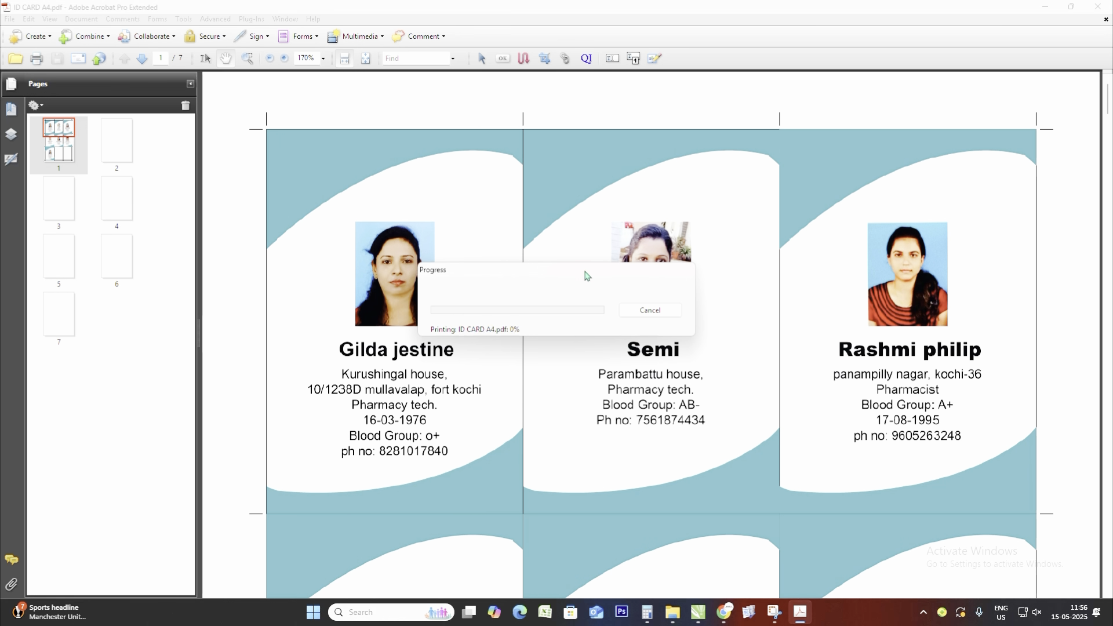
- Switch to Job Centro, connect to the KONICA MINOLTA AccurioPress C6085, and select the held job BILLNO...A4 SYNTHETIC...1copy
left_click(749, 614)
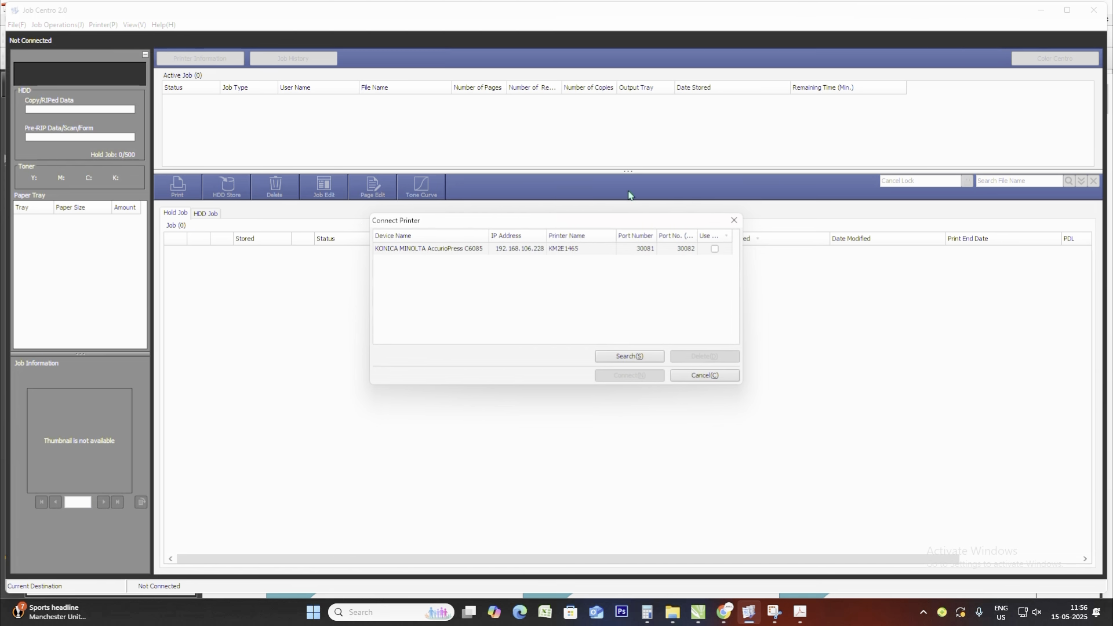
left_click(493, 250)
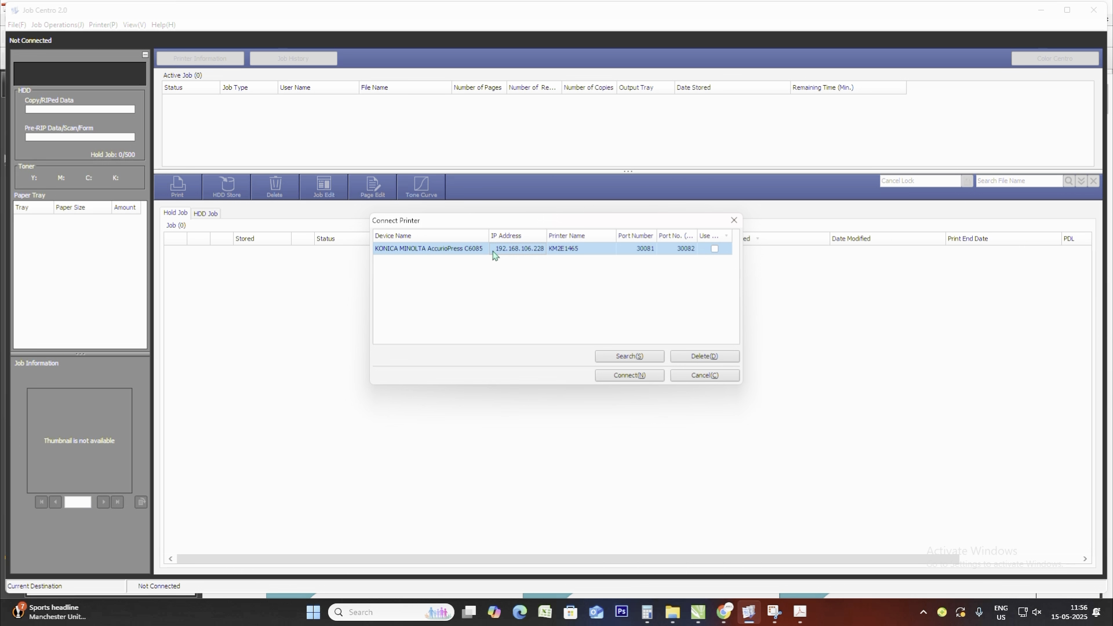
left_click(644, 376)
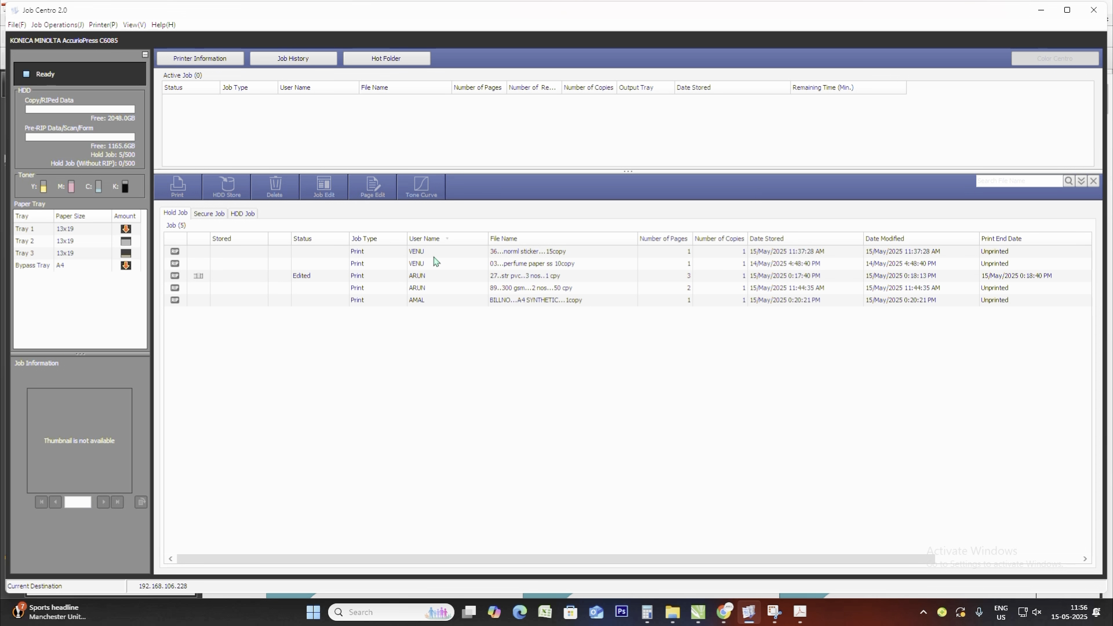
left_click(457, 301)
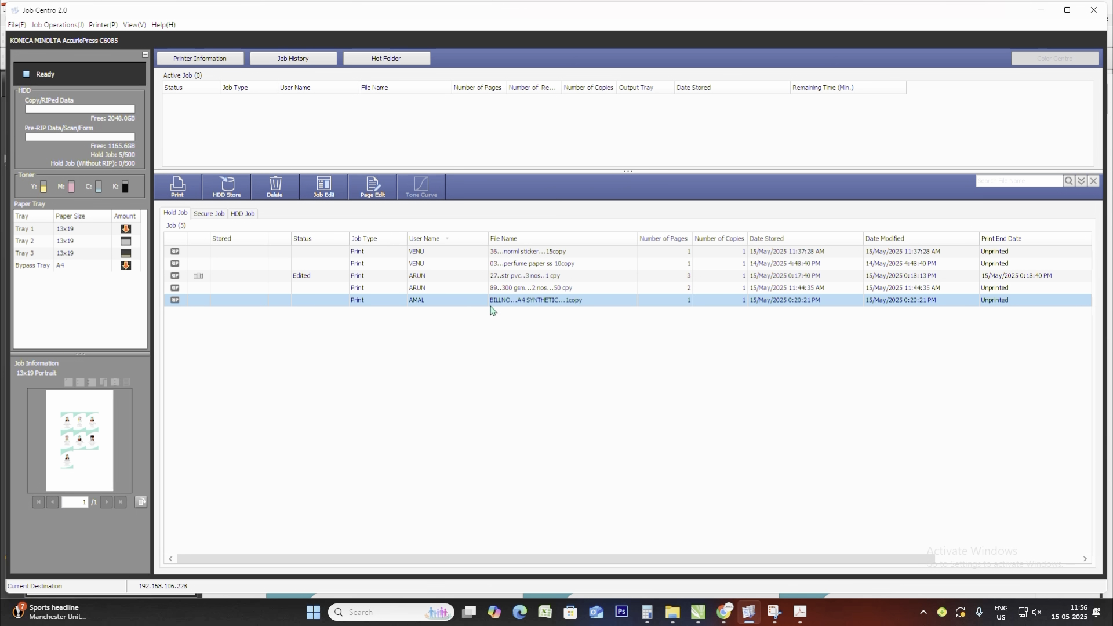